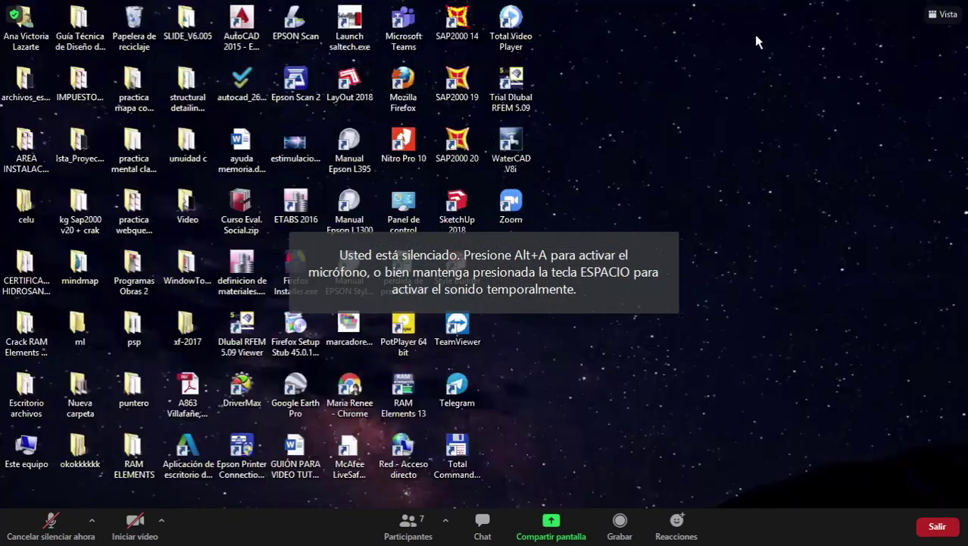
Unmute the microphone in the video meeting.
{"action": "key", "text": "alt+a"}
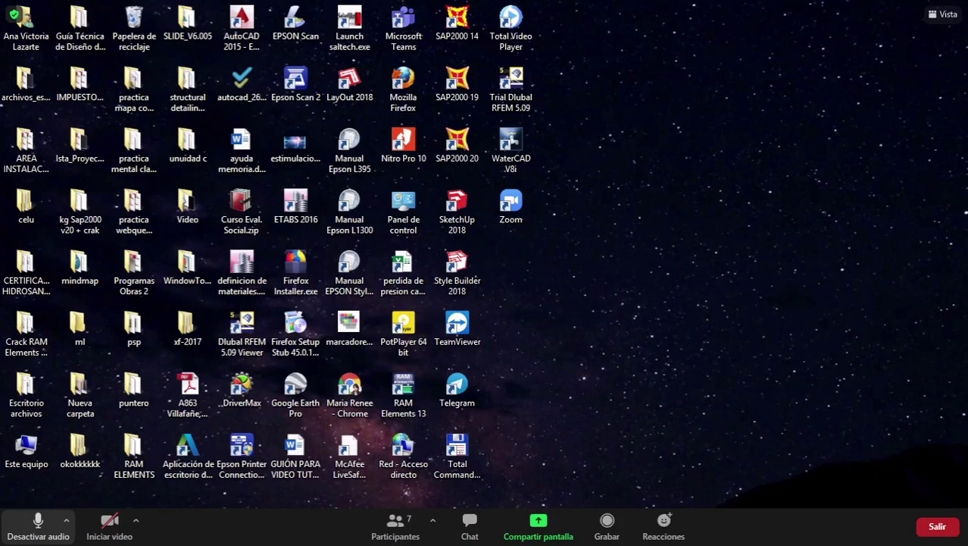
{"action": "left_click", "coordinate": [38, 523]}
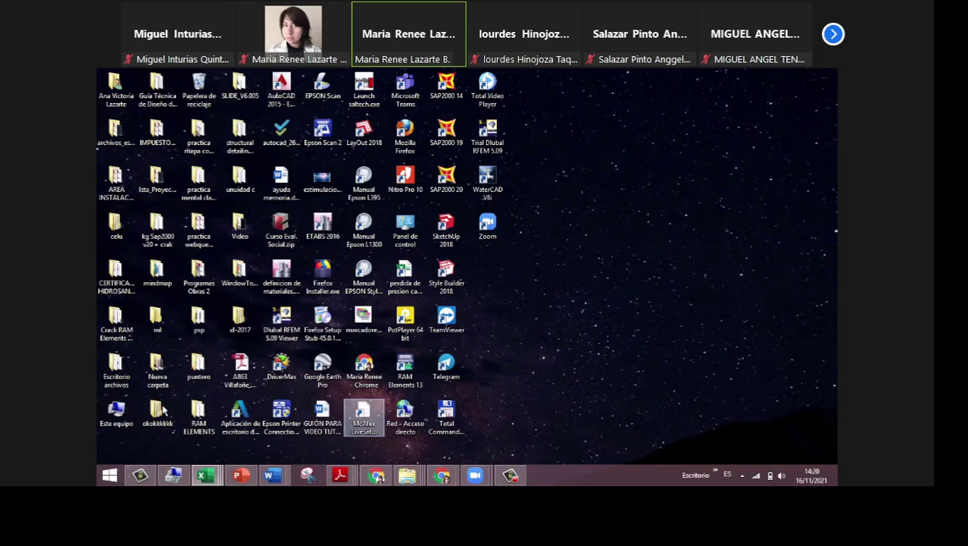
Bring up the Notas_auxiliatura_1er_Parcial.xlsx workbook in Excel, maximize its window and set the zoom to 90%.
{"action": "double_click", "coordinate": [163, 409]}
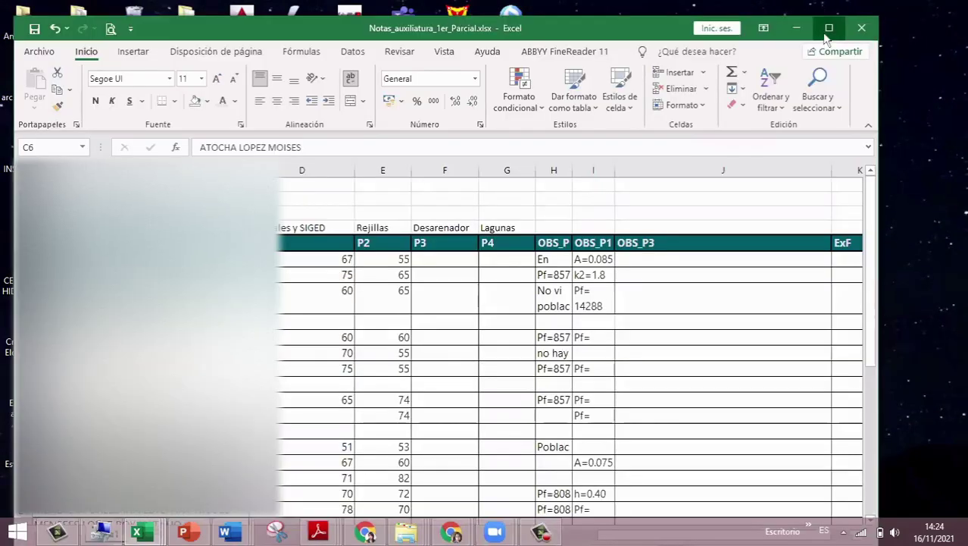
{"action": "left_click", "coordinate": [826, 34]}
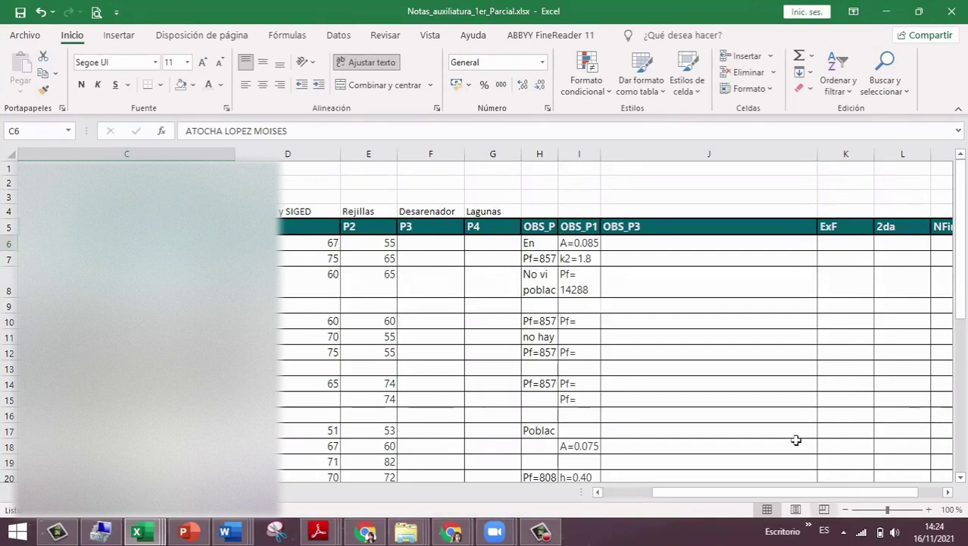
{"action": "scroll", "coordinate": [796, 440], "scroll_direction": "down", "scroll_amount": 1, "text": "ctrl"}
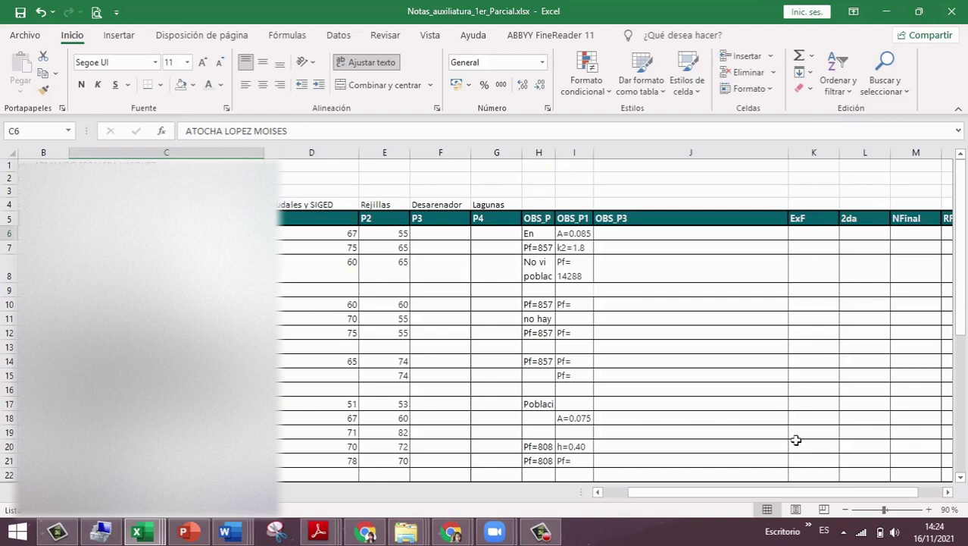
Widen the observation columns J, I and H so that their remarks can be read.
{"action": "left_click", "coordinate": [320, 203]}
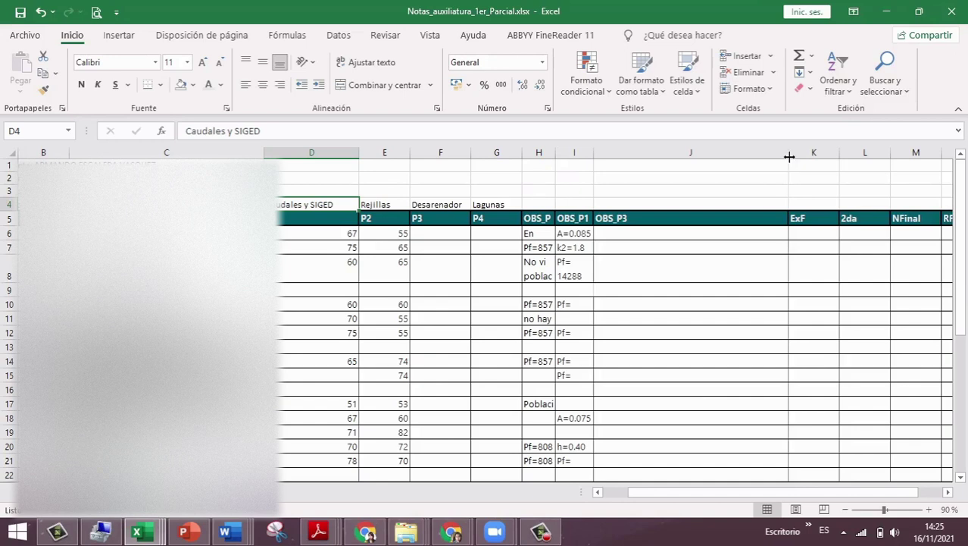
{"action": "left_click_drag", "start_coordinate": [790, 154], "coordinate": [815, 156]}
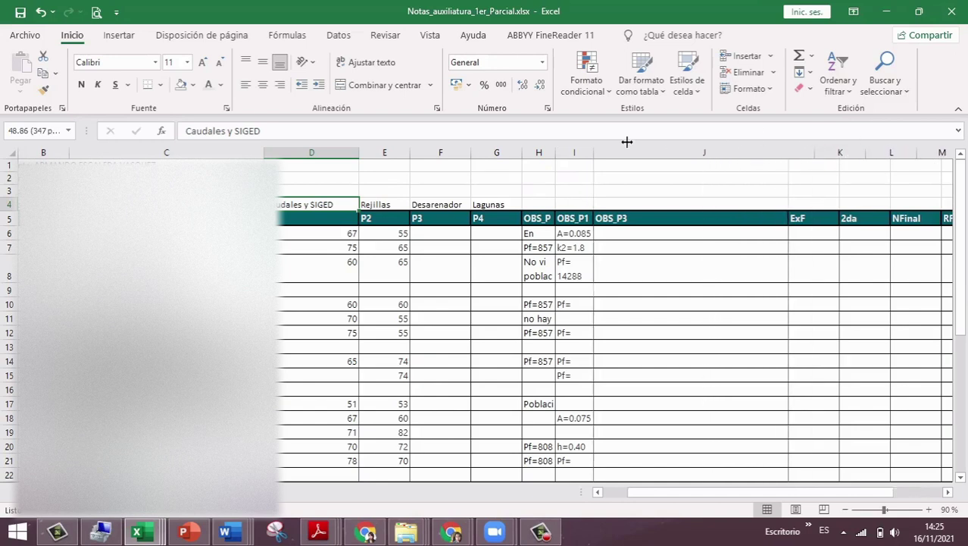
{"action": "left_click_drag", "start_coordinate": [595, 151], "coordinate": [737, 159]}
{"action": "left_click_drag", "start_coordinate": [555, 152], "coordinate": [722, 152]}
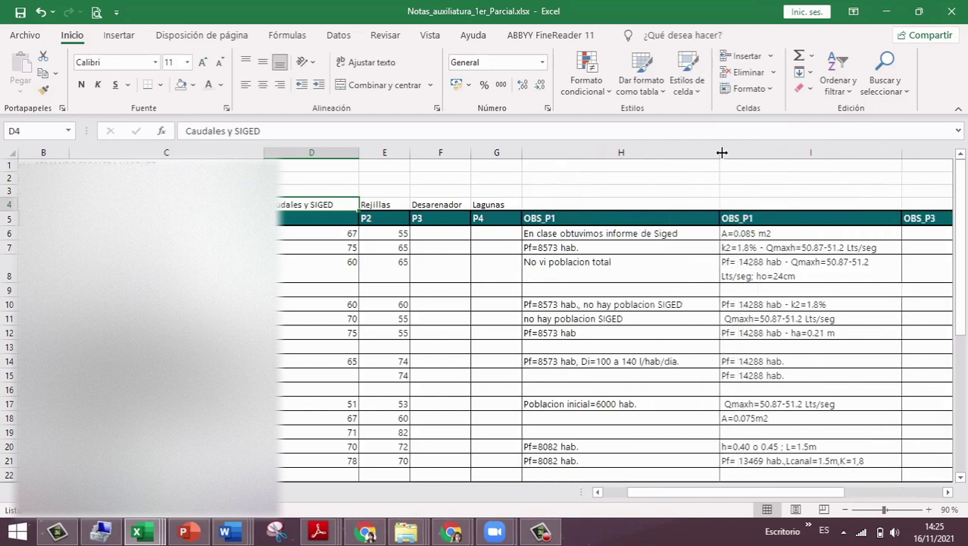
Look through the whole grade list down to row 38, then examine the Caudales y SIGED (P1) grades in D6 and D21.
{"action": "scroll", "coordinate": [720, 169], "scroll_direction": "down", "scroll_amount": 9}
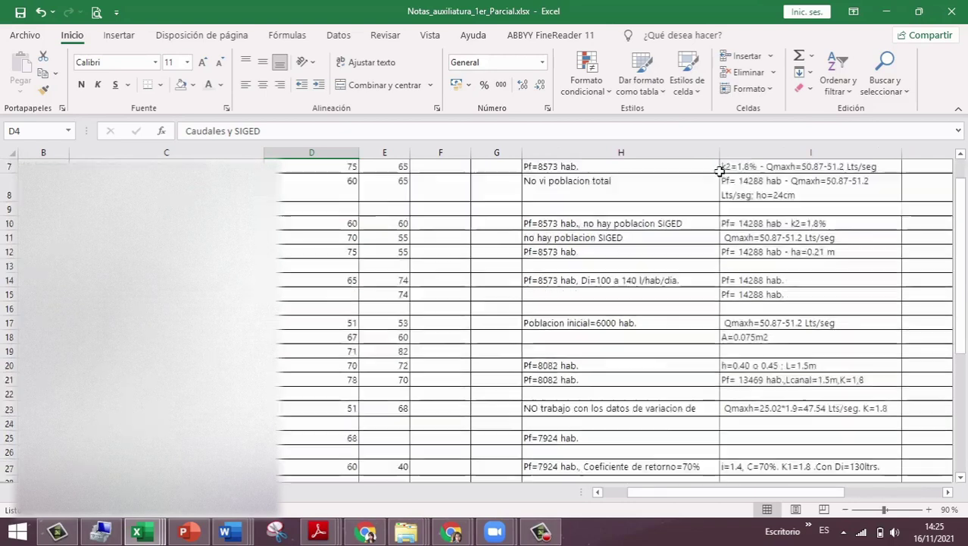
{"action": "scroll", "coordinate": [747, 407], "scroll_direction": "up", "scroll_amount": 1}
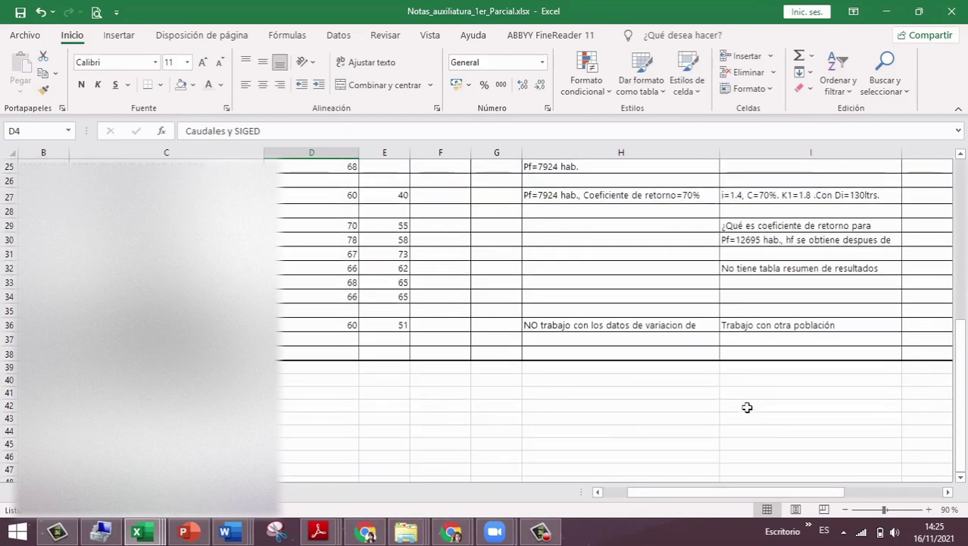
{"action": "scroll", "coordinate": [747, 407], "scroll_direction": "left", "scroll_amount": 1}
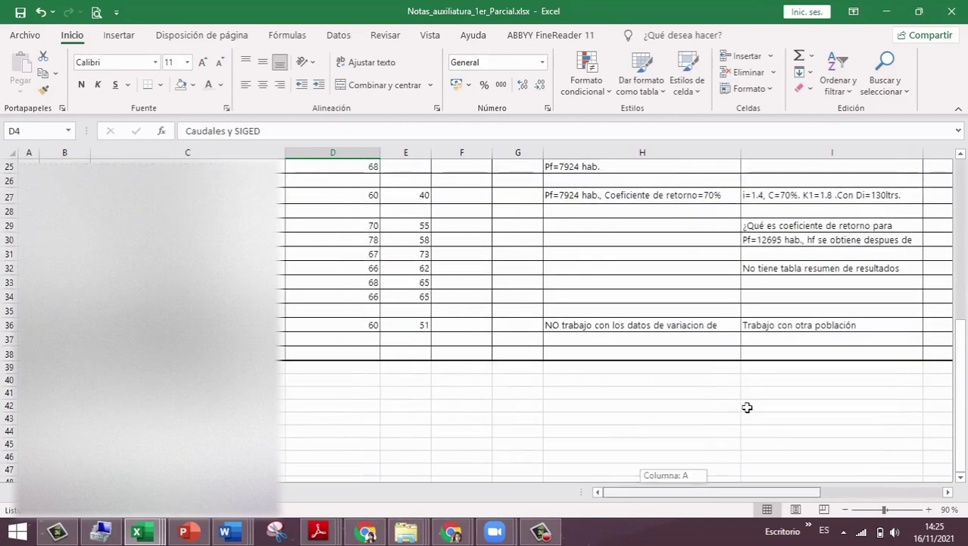
{"action": "scroll", "coordinate": [748, 407], "scroll_direction": "up", "scroll_amount": 3}
{"action": "scroll", "coordinate": [705, 439], "scroll_direction": "up", "scroll_amount": 5}
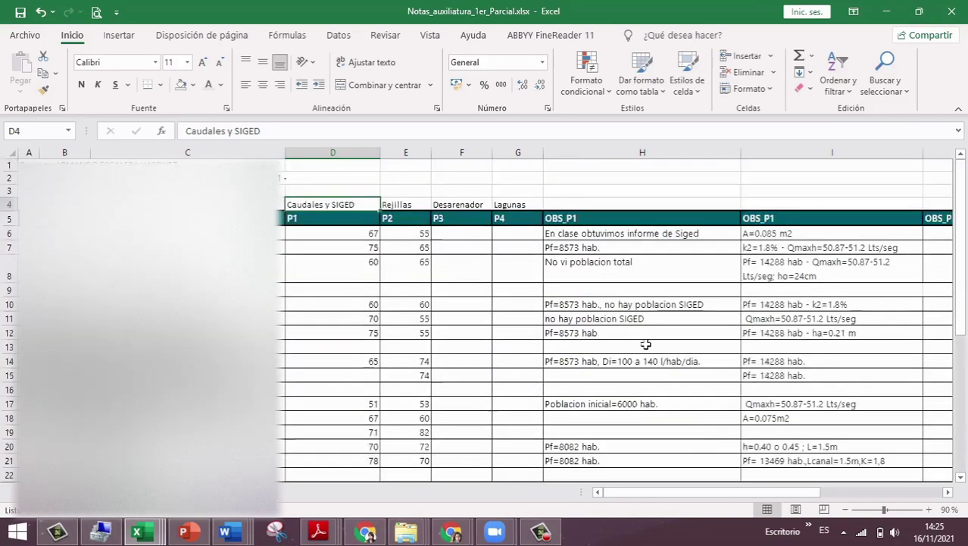
{"action": "left_click", "coordinate": [356, 233]}
{"action": "scroll", "coordinate": [475, 349], "scroll_direction": "down", "scroll_amount": 1}
{"action": "scroll", "coordinate": [376, 373], "scroll_direction": "down", "scroll_amount": 1}
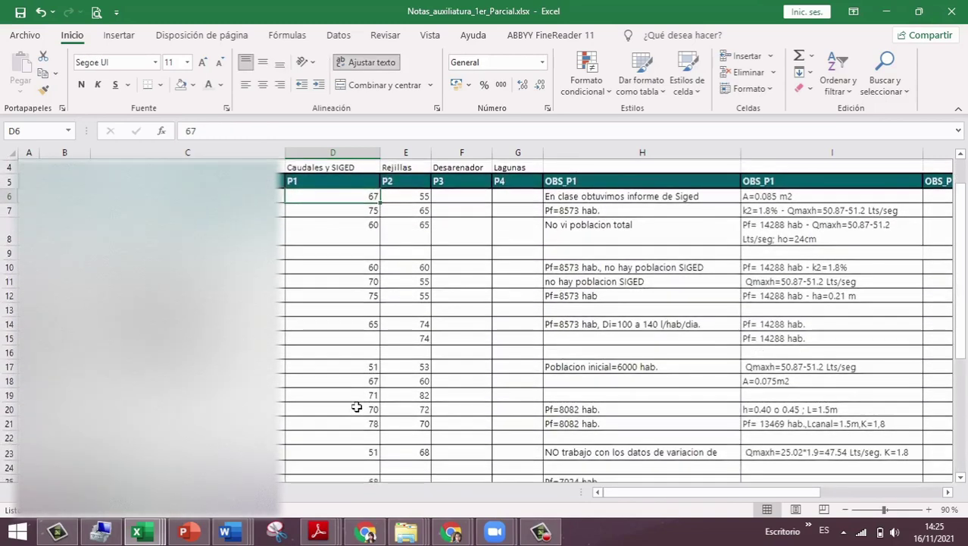
{"action": "left_click", "coordinate": [374, 422]}
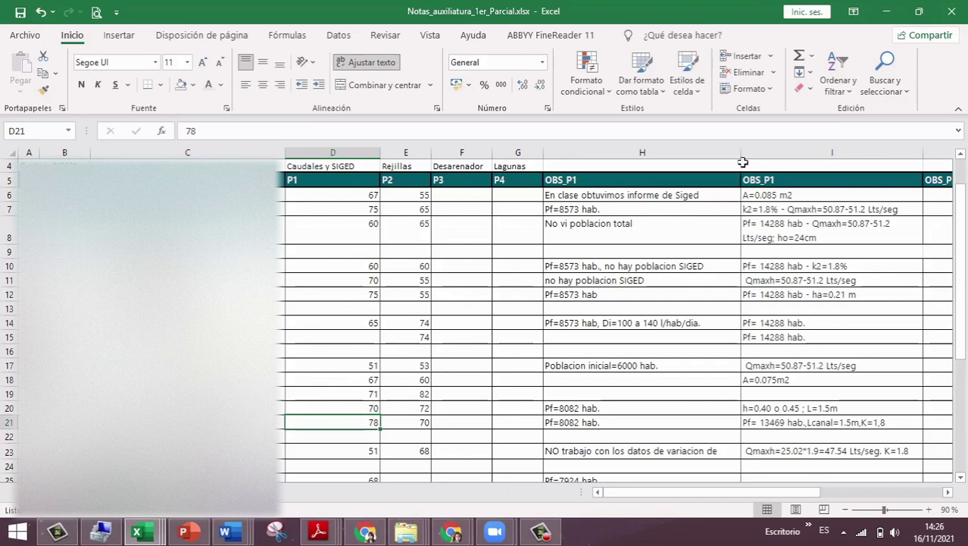
Widen column H a little more to fit its long remarks, and return to the P1 grade in D6.
{"action": "left_click_drag", "start_coordinate": [743, 154], "coordinate": [765, 163]}
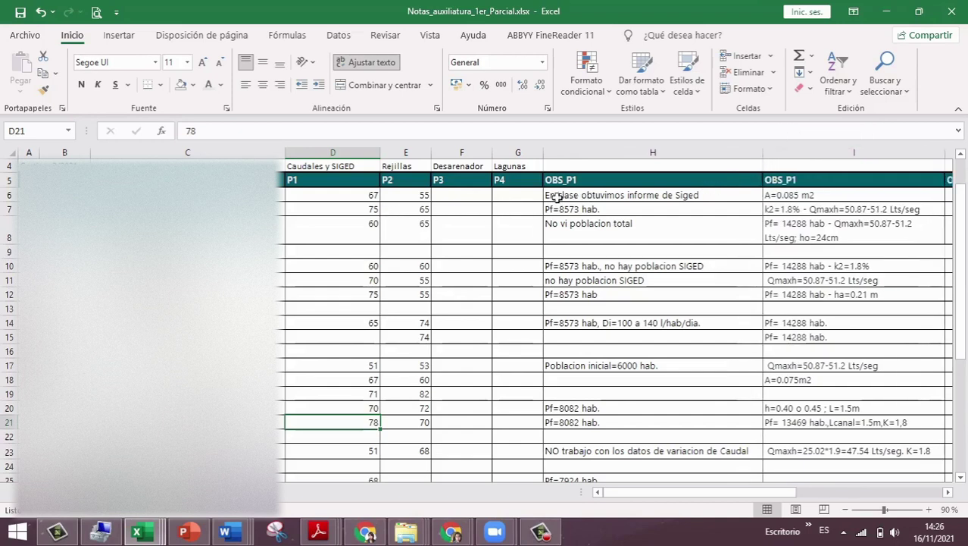
{"action": "left_click", "coordinate": [365, 198]}
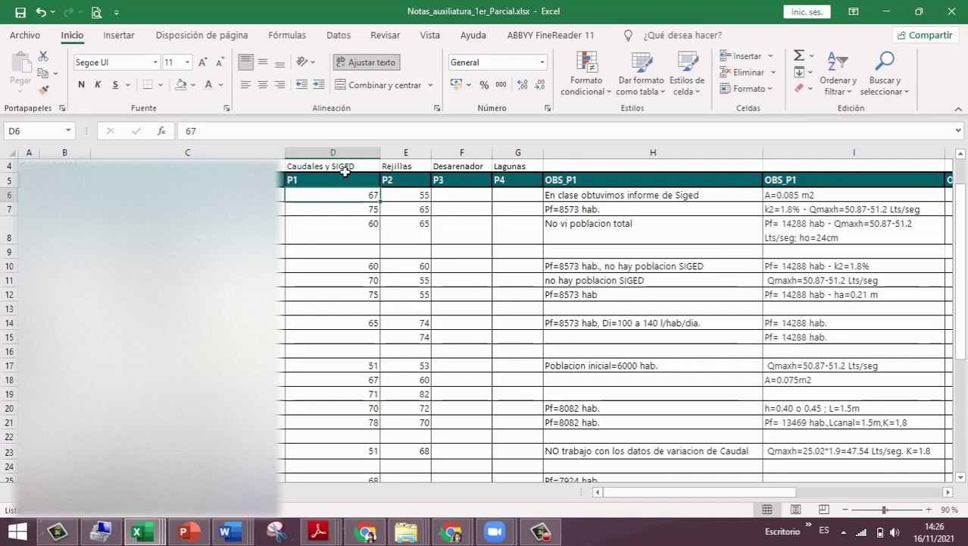
Examine the Caudales y SIGED (P1) grades for the students in rows 21 and 30.
{"action": "scroll", "coordinate": [368, 288], "scroll_direction": "down", "scroll_amount": 1}
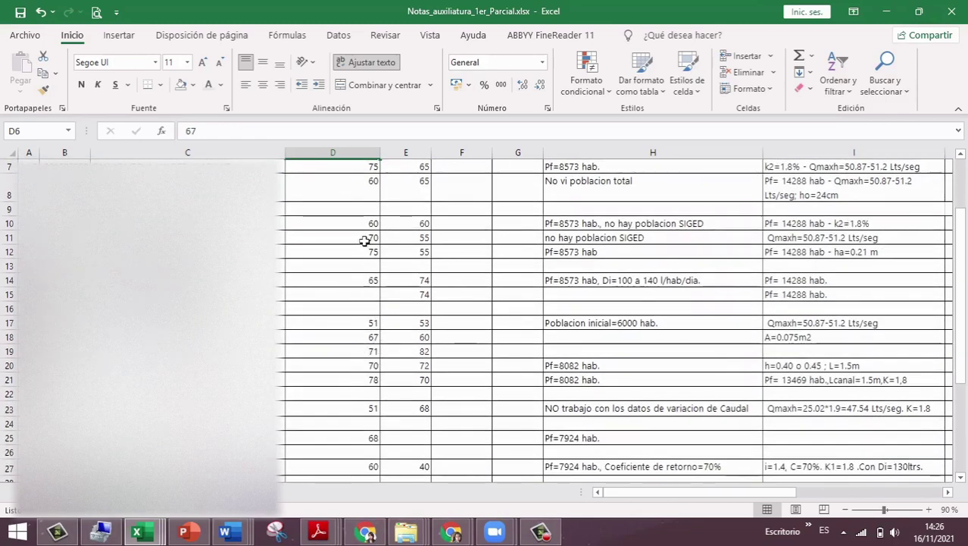
{"action": "left_click", "coordinate": [227, 379]}
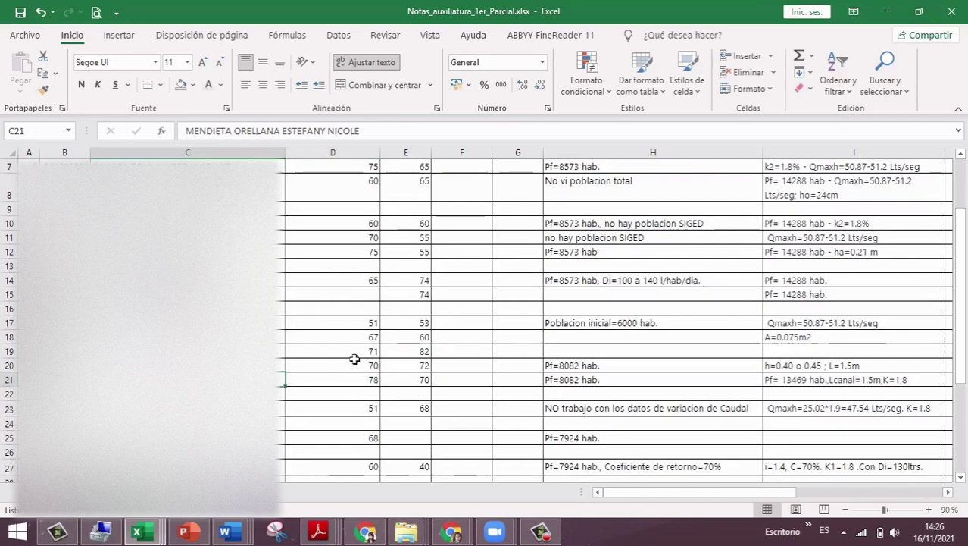
{"action": "scroll", "coordinate": [356, 299], "scroll_direction": "up", "scroll_amount": 1}
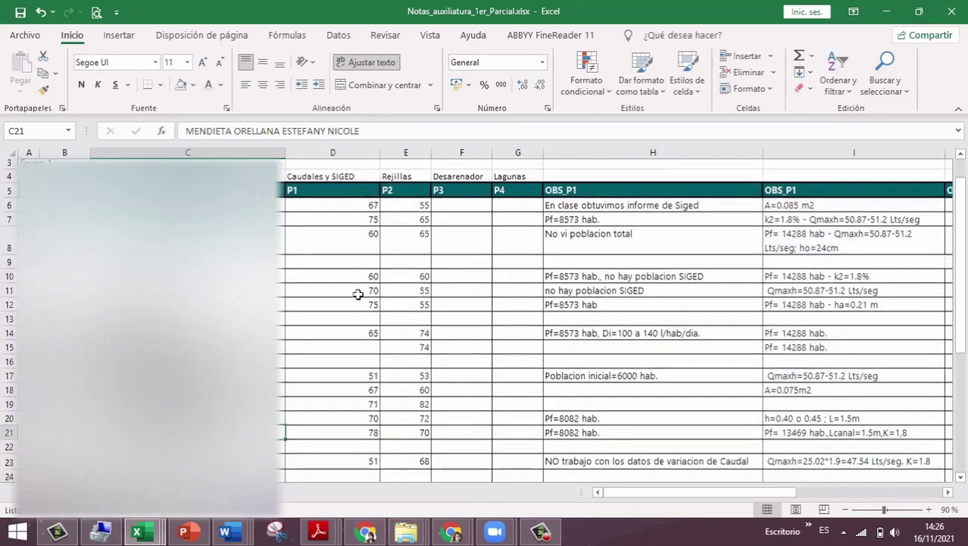
{"action": "scroll", "coordinate": [358, 294], "scroll_direction": "down", "scroll_amount": 5}
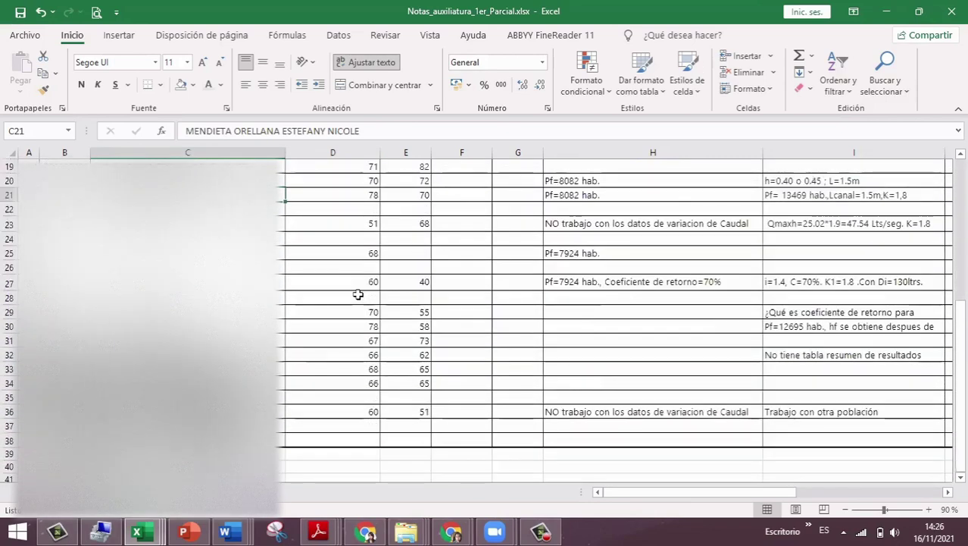
{"action": "left_click", "coordinate": [355, 324]}
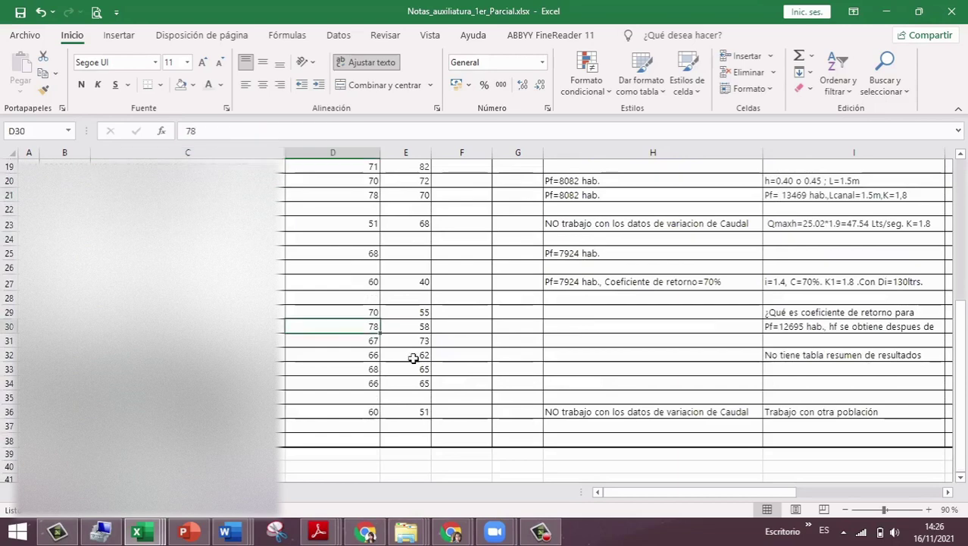
Read through the Rejillas (P2) grades, inspecting E19, and compare them with the P1 grade in D21.
{"action": "scroll", "coordinate": [413, 358], "scroll_direction": "up", "scroll_amount": 6}
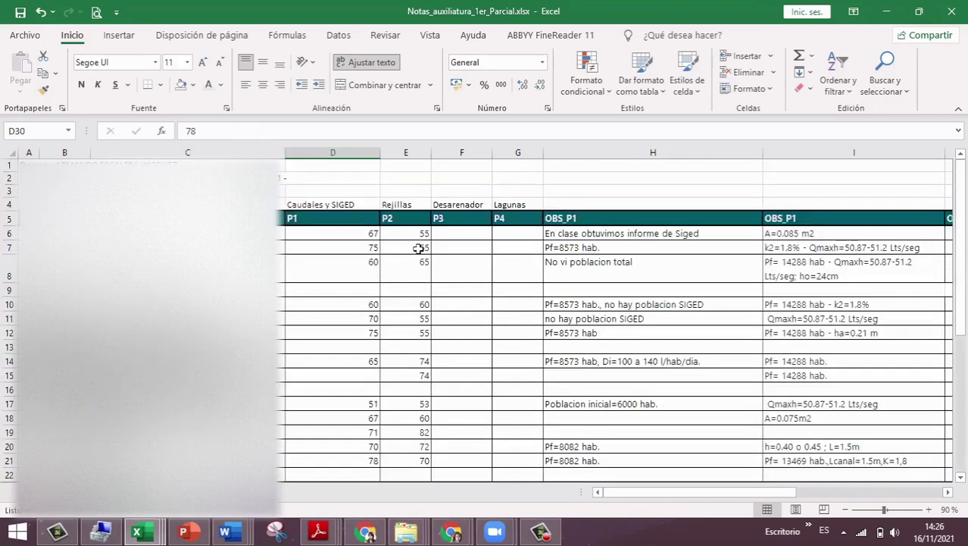
{"action": "scroll", "coordinate": [412, 285], "scroll_direction": "down", "scroll_amount": 3}
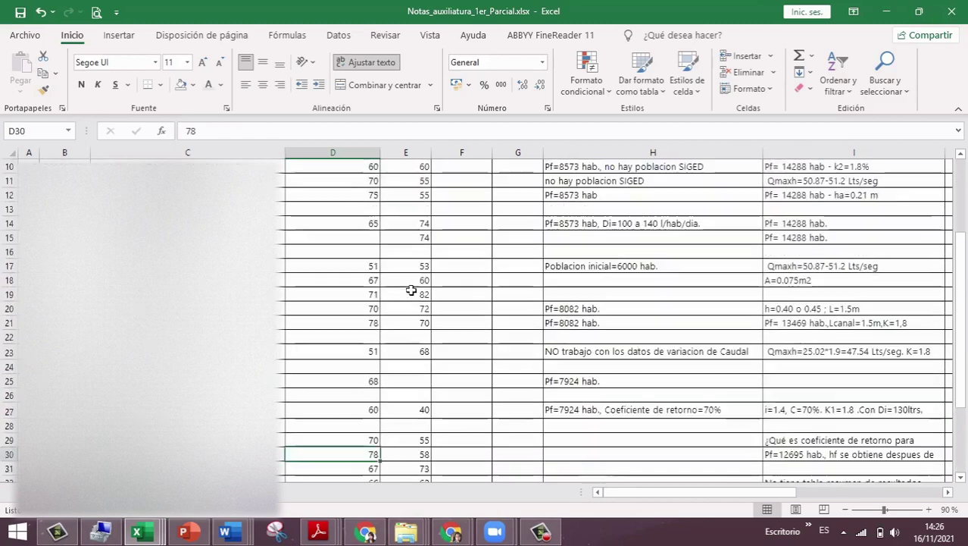
{"action": "left_click", "coordinate": [411, 294]}
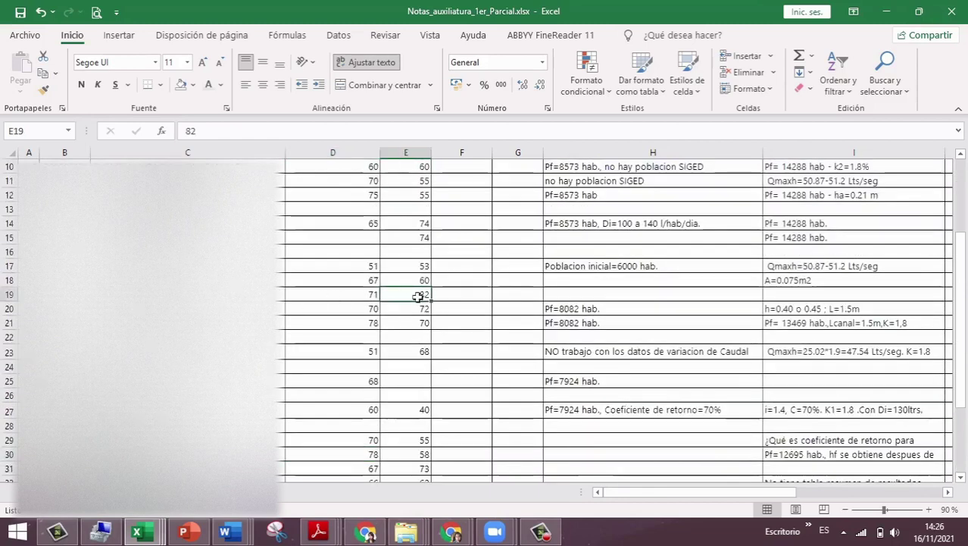
{"action": "scroll", "coordinate": [411, 377], "scroll_direction": "down", "scroll_amount": 1}
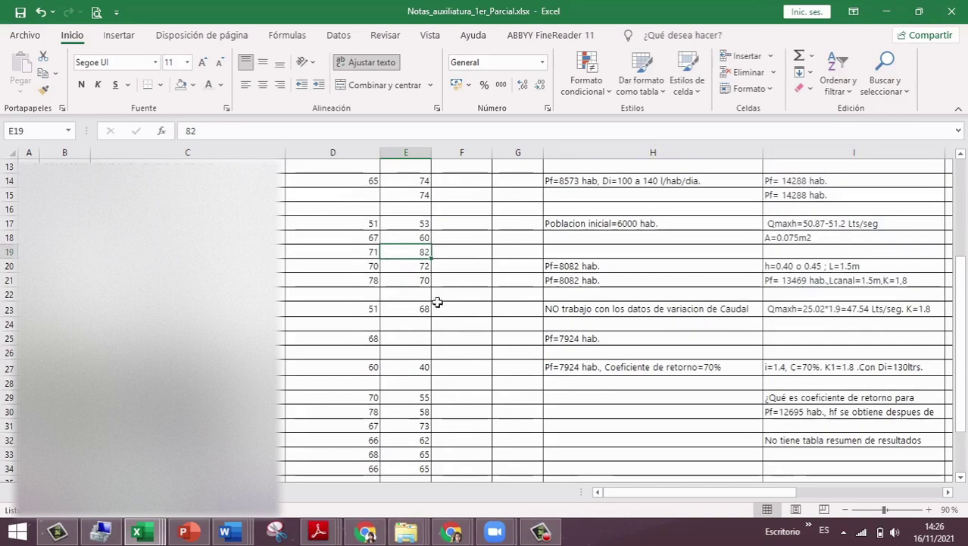
{"action": "scroll", "coordinate": [431, 320], "scroll_direction": "up", "scroll_amount": 1}
{"action": "scroll", "coordinate": [421, 315], "scroll_direction": "up", "scroll_amount": 1}
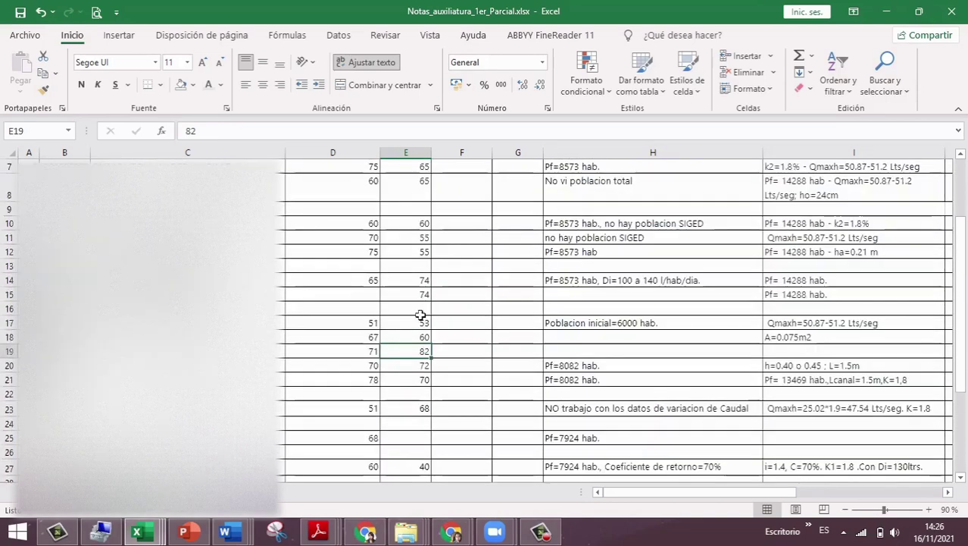
{"action": "scroll", "coordinate": [363, 428], "scroll_direction": "down", "scroll_amount": 2}
{"action": "left_click", "coordinate": [362, 413]}
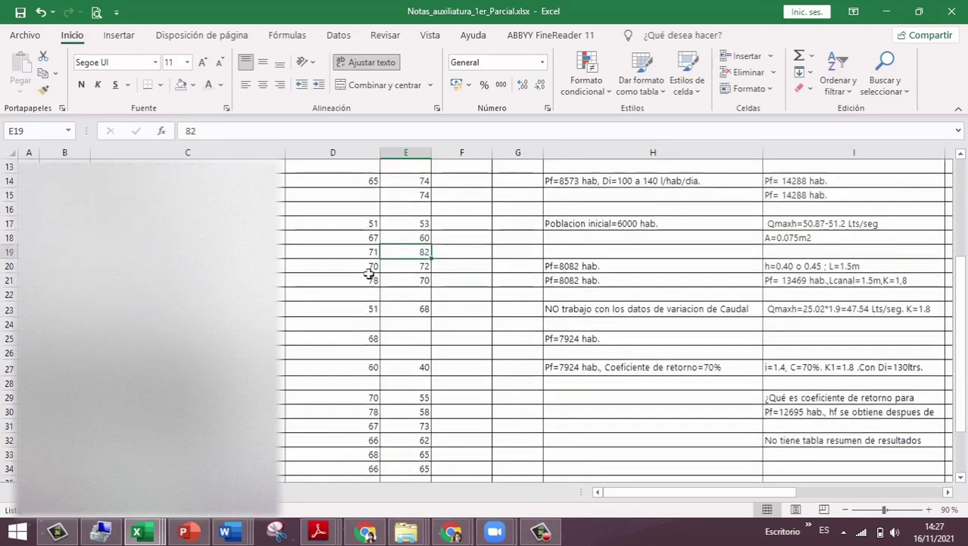
{"action": "left_click", "coordinate": [365, 279]}
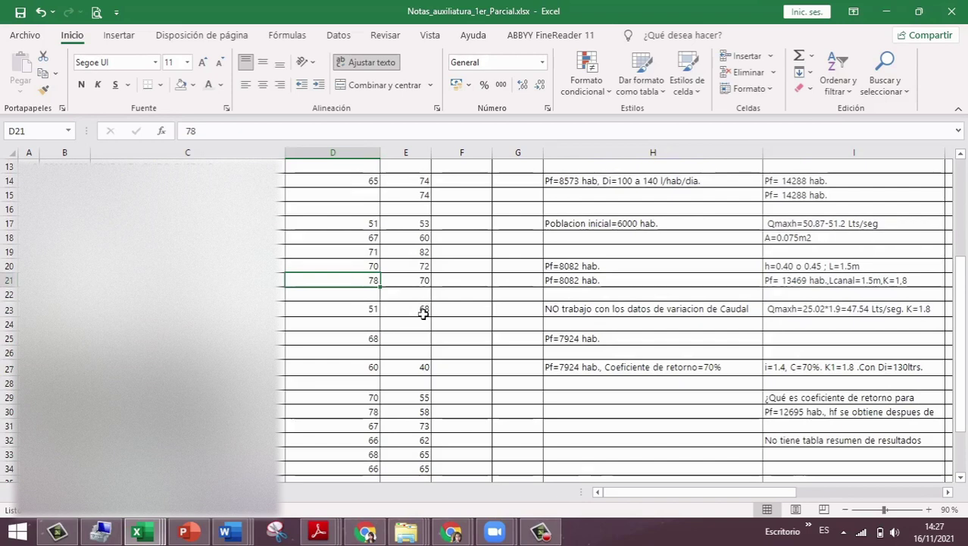
Inspect the Rejillas (P2) grades in E27 and E36 within the full P2 column.
{"action": "left_click", "coordinate": [283, 366]}
{"action": "left_click", "coordinate": [409, 366]}
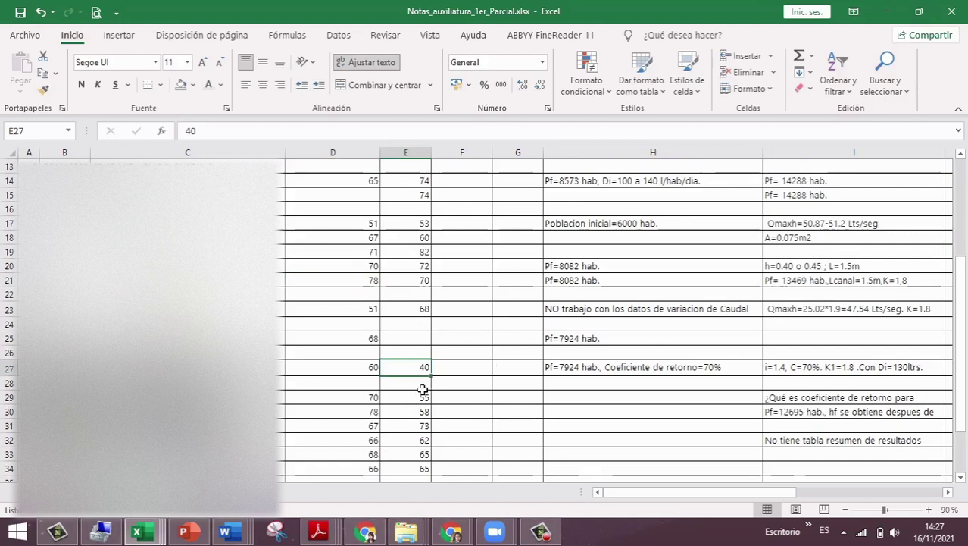
{"action": "scroll", "coordinate": [422, 387], "scroll_direction": "up", "scroll_amount": 4}
{"action": "scroll", "coordinate": [418, 382], "scroll_direction": "down", "scroll_amount": 5}
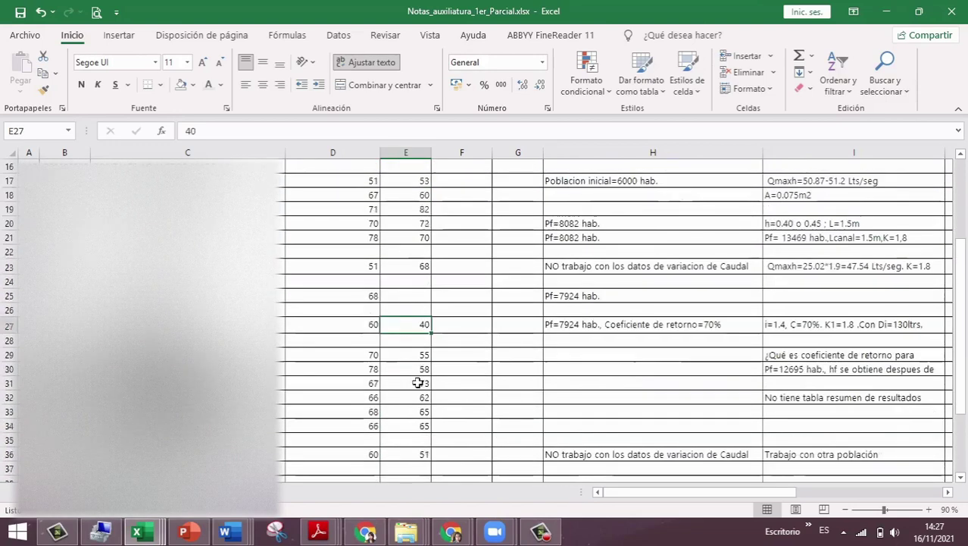
{"action": "scroll", "coordinate": [379, 425], "scroll_direction": "down", "scroll_amount": 2}
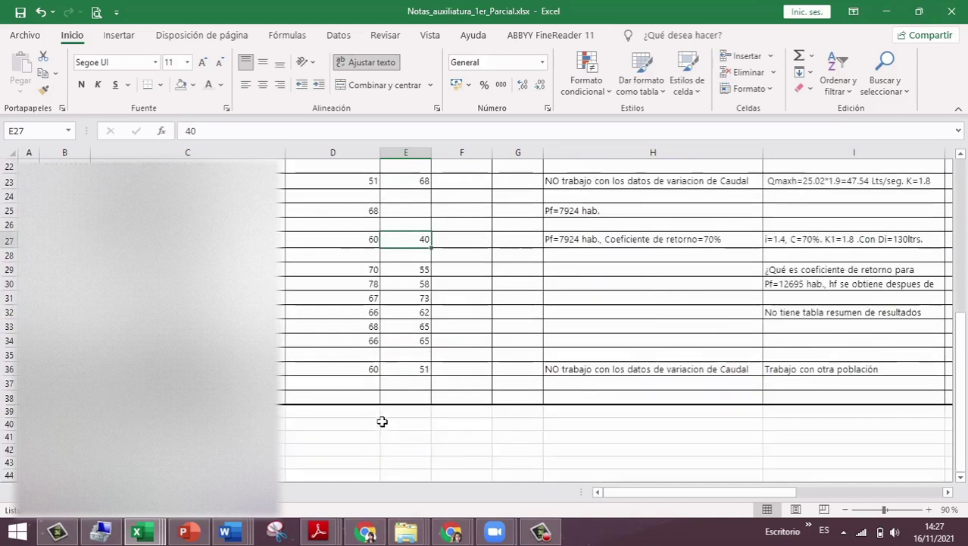
{"action": "left_click", "coordinate": [405, 371]}
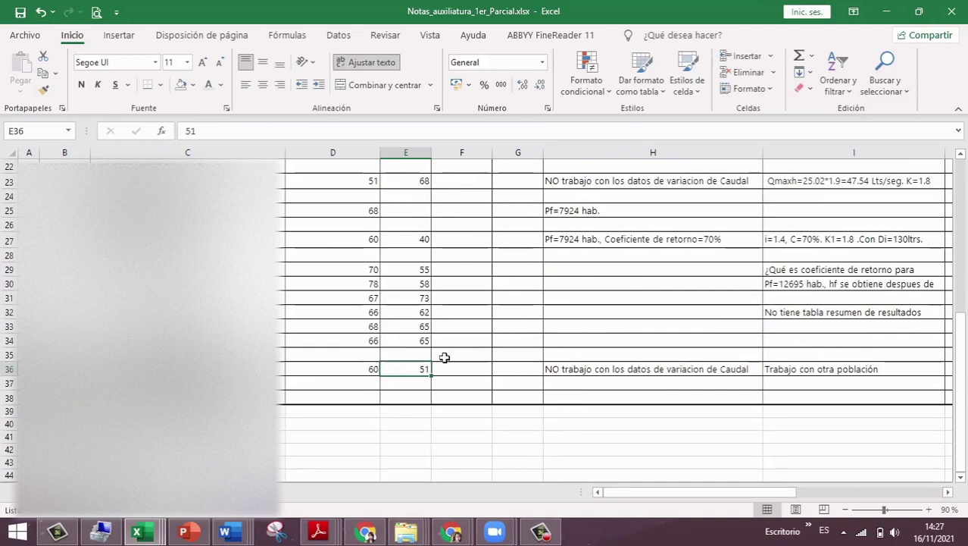
Check the first student's remark in I6 against the Rejillas (P2) grade in E6.
{"action": "scroll", "coordinate": [444, 358], "scroll_direction": "up", "scroll_amount": 7}
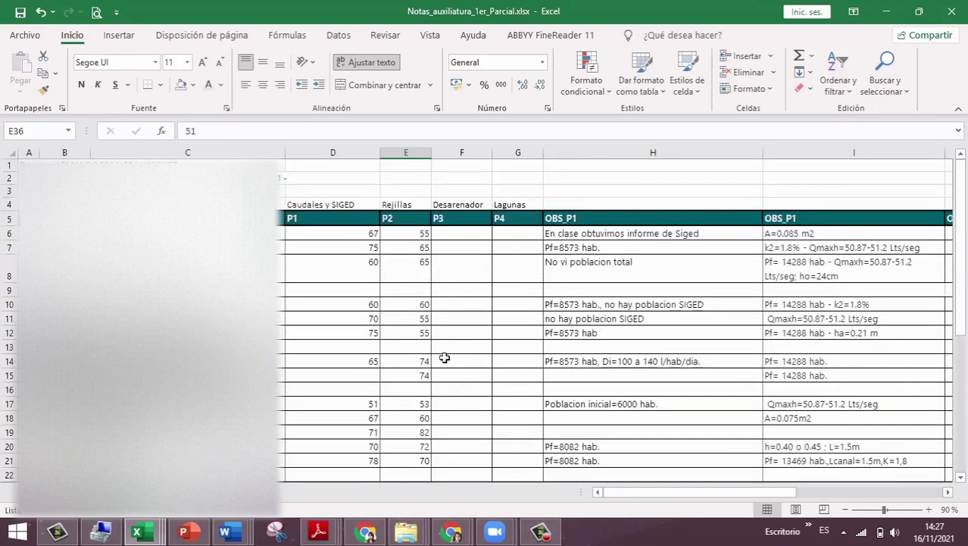
{"action": "left_click", "coordinate": [778, 236]}
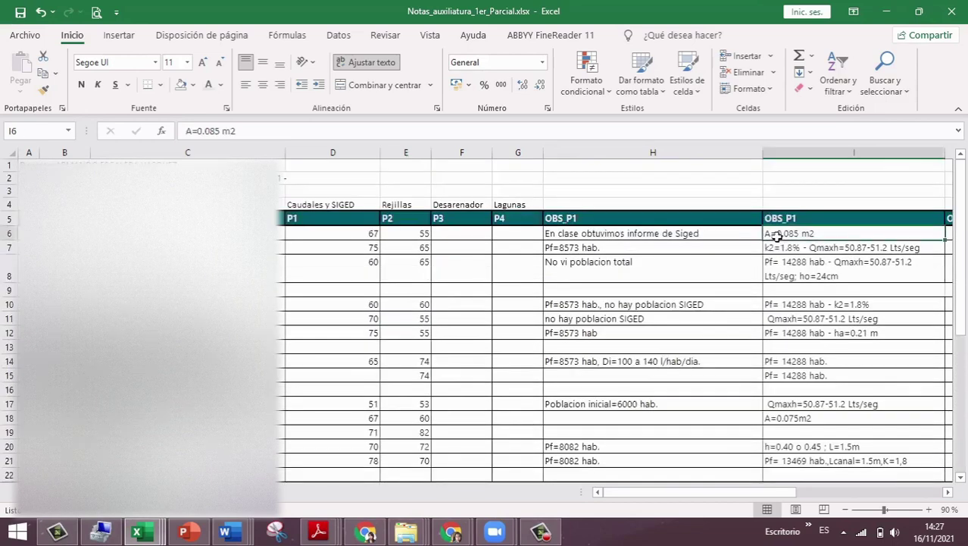
{"action": "left_click", "coordinate": [416, 234]}
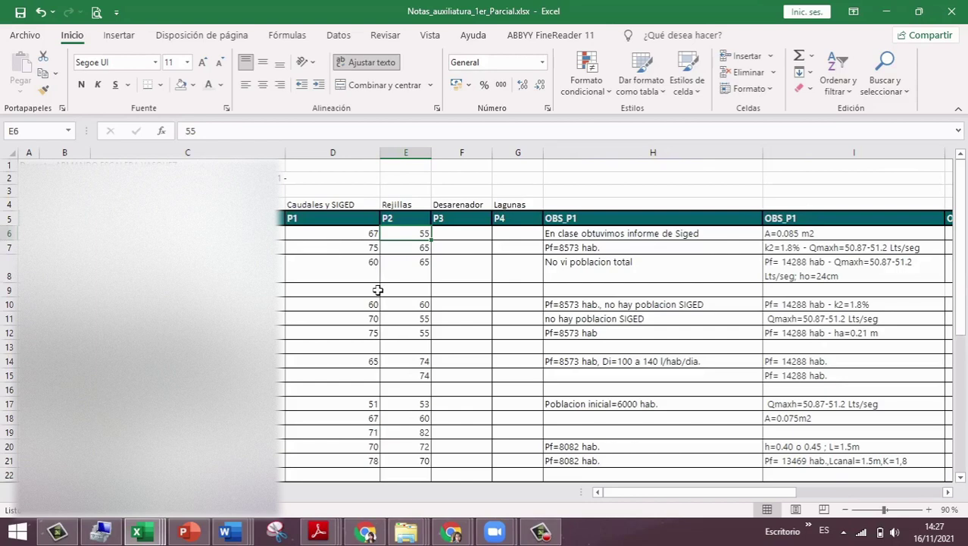
Look through the P1 and P2 grade rows and select the first student's Desarenador (P3) cell, F6.
{"action": "scroll", "coordinate": [377, 291], "scroll_direction": "down", "scroll_amount": 3}
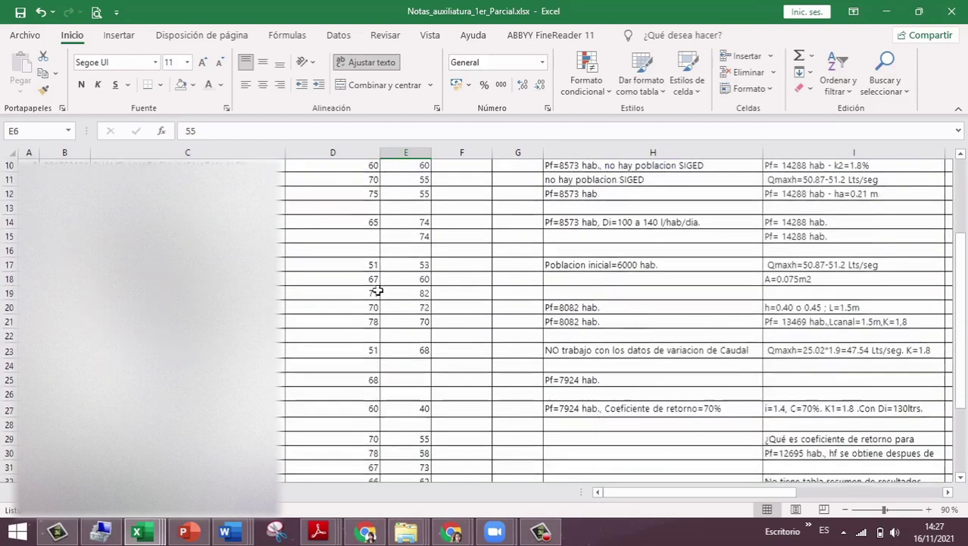
{"action": "scroll", "coordinate": [378, 291], "scroll_direction": "down", "scroll_amount": 1}
{"action": "scroll", "coordinate": [377, 290], "scroll_direction": "down", "scroll_amount": 2}
{"action": "scroll", "coordinate": [377, 290], "scroll_direction": "up", "scroll_amount": 3}
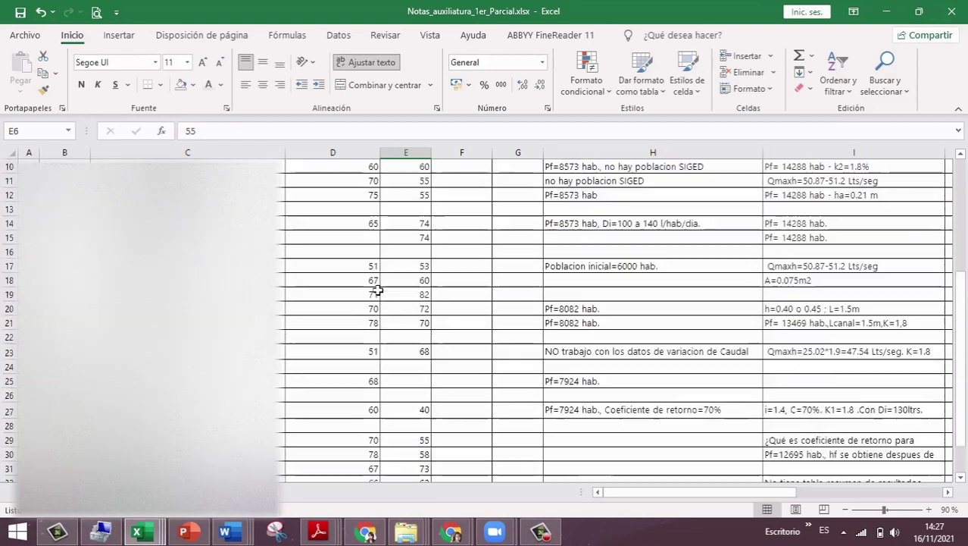
{"action": "scroll", "coordinate": [378, 290], "scroll_direction": "up", "scroll_amount": 3}
{"action": "left_click", "coordinate": [453, 233]}
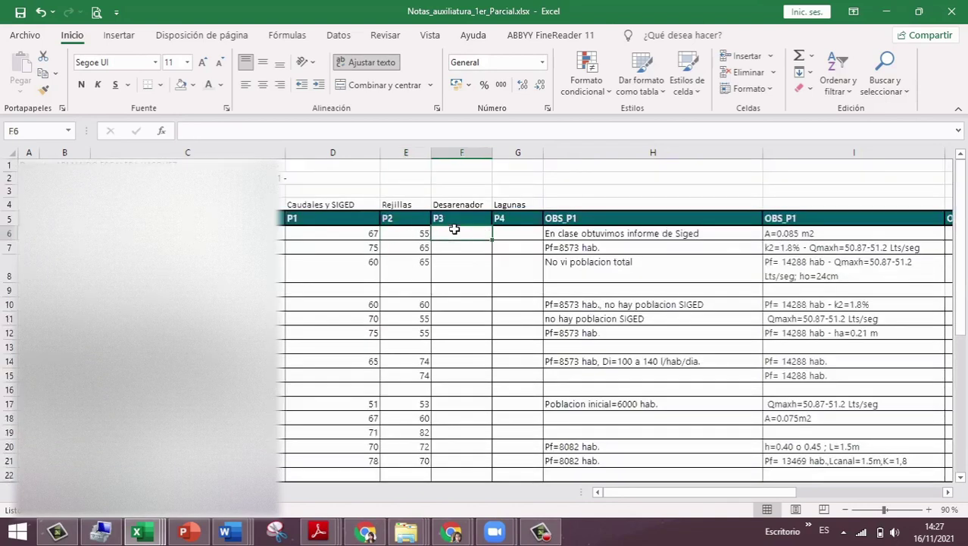
{"action": "left_click", "coordinate": [504, 242]}
{"action": "left_click", "coordinate": [504, 233]}
{"action": "left_click", "coordinate": [485, 234]}
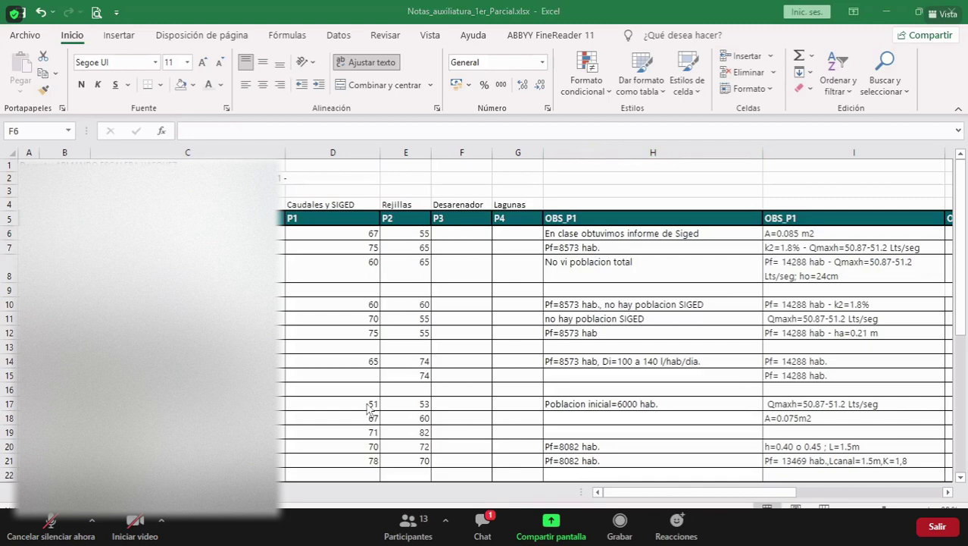
Look through the lower rows of the grade sheet down to the end of the student list.
{"action": "scroll", "coordinate": [334, 410], "scroll_direction": "down", "scroll_amount": 7}
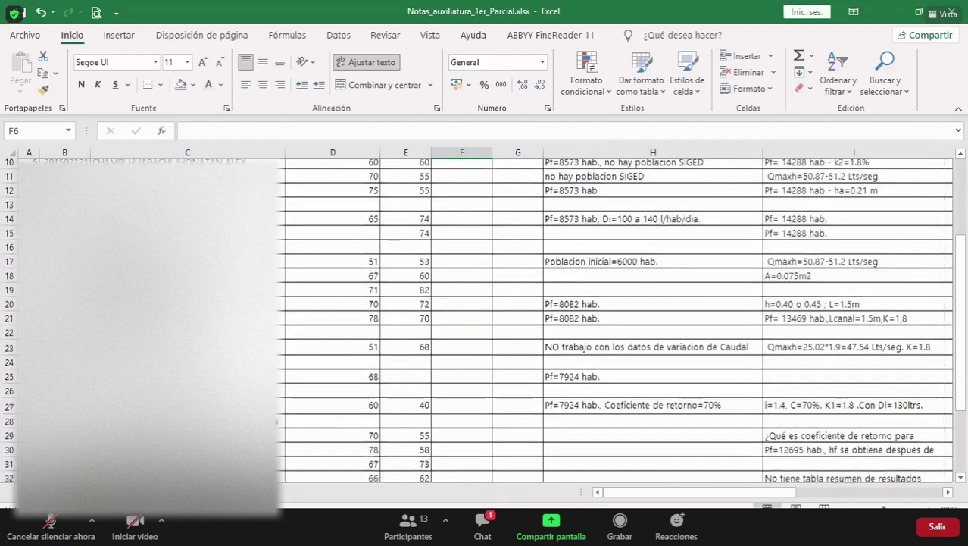
{"action": "left_click", "coordinate": [283, 385]}
{"action": "left_click", "coordinate": [342, 383]}
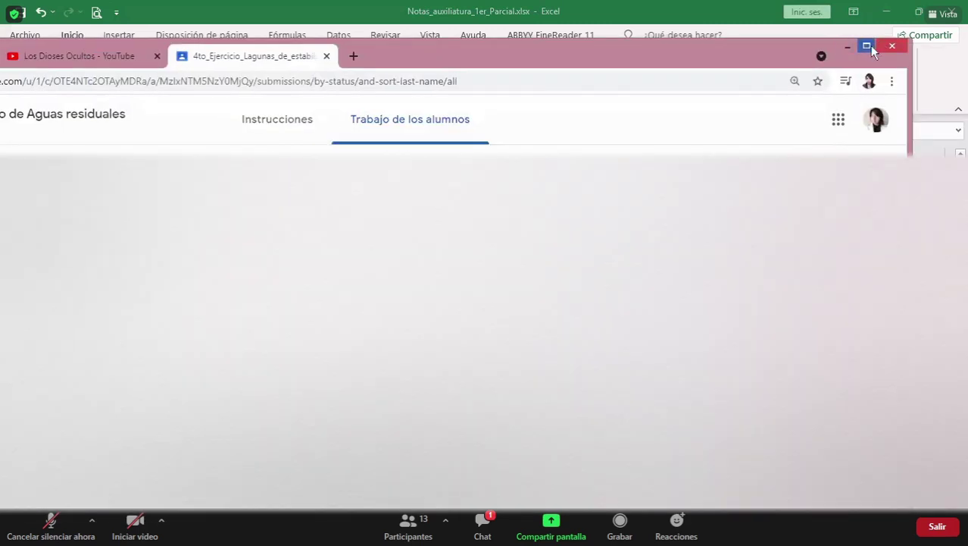
Switch to Google Classroom in Chrome and view the 4to_Ejercicio_Lagunas_de_estabilizacion assignment in the Plantas de tratamiento de Aguas residuales classwork.
{"action": "left_click", "coordinate": [868, 45]}
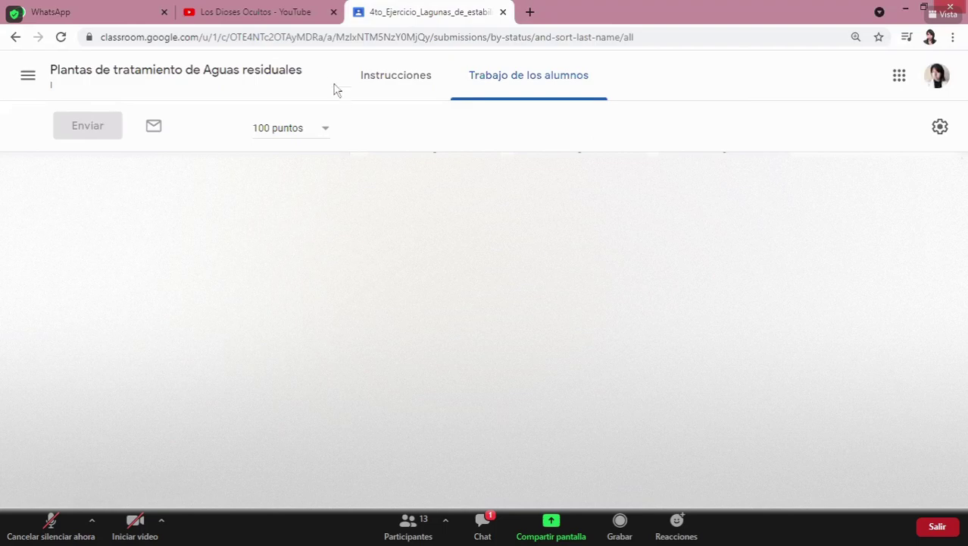
{"action": "left_click", "coordinate": [162, 74]}
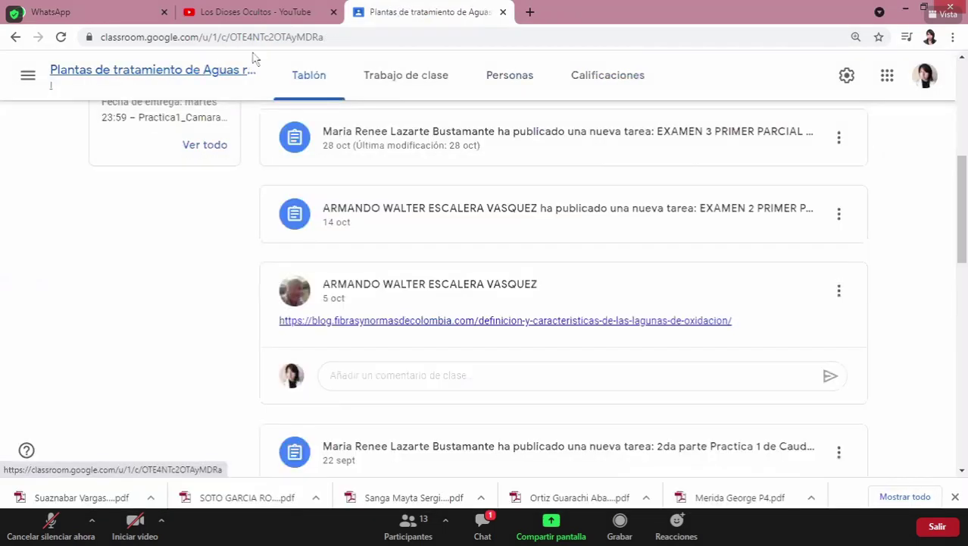
{"action": "scroll", "coordinate": [428, 135], "scroll_direction": "up", "scroll_amount": 2}
{"action": "scroll", "coordinate": [429, 134], "scroll_direction": "up", "scroll_amount": 3}
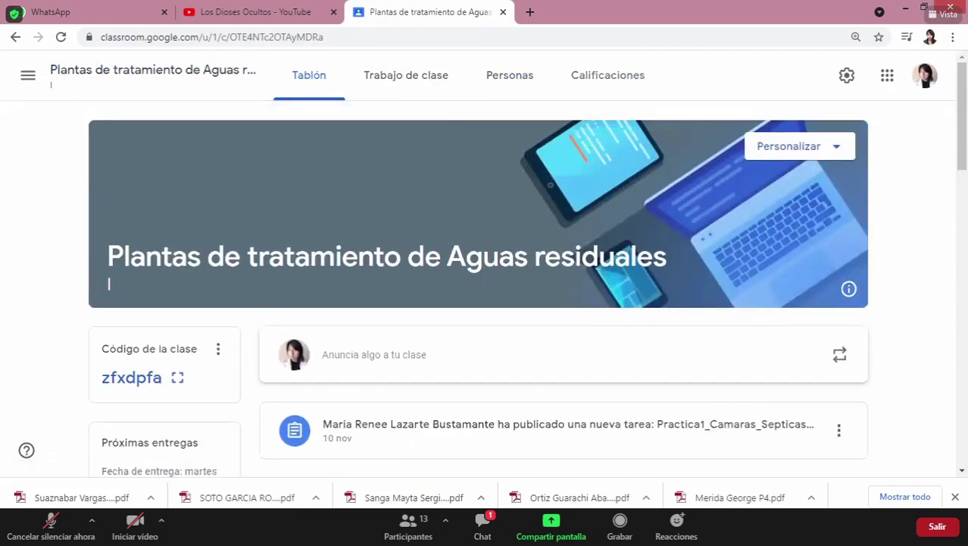
{"action": "left_click", "coordinate": [422, 81]}
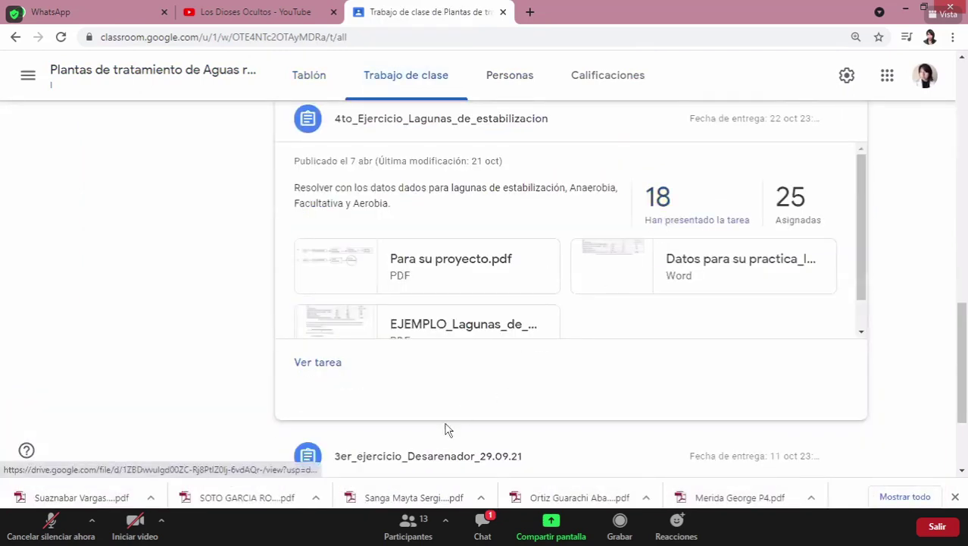
Switch to the Practica4_Lagunas_estabilizacion folder in File Explorer and check the student submissions from first to last.
{"action": "mouse_move", "coordinate": [477, 534]}
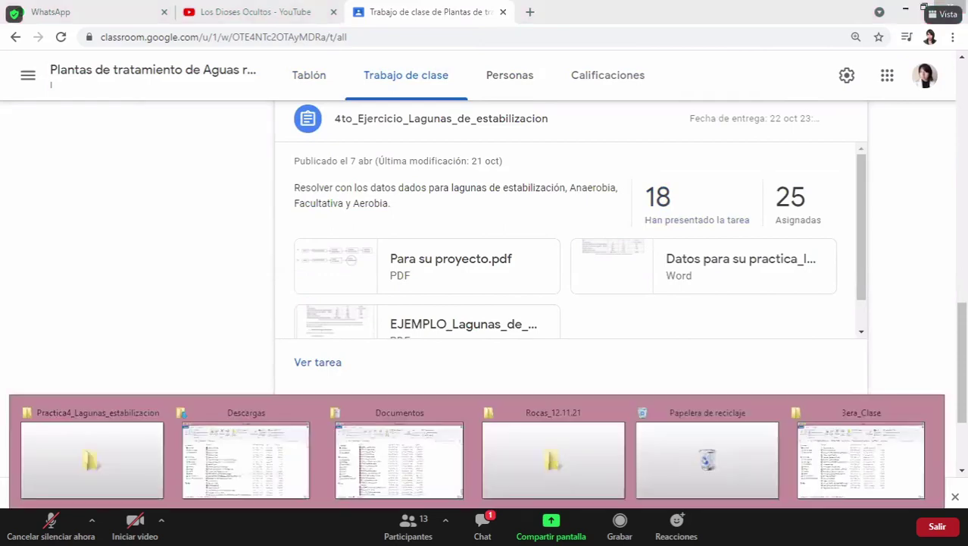
{"action": "left_click", "coordinate": [142, 468]}
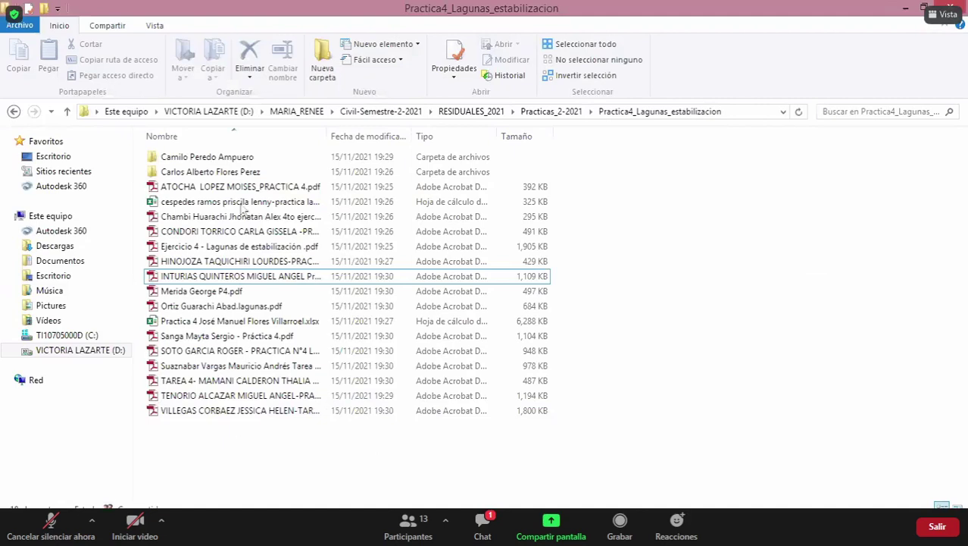
{"action": "double_click", "coordinate": [467, 24]}
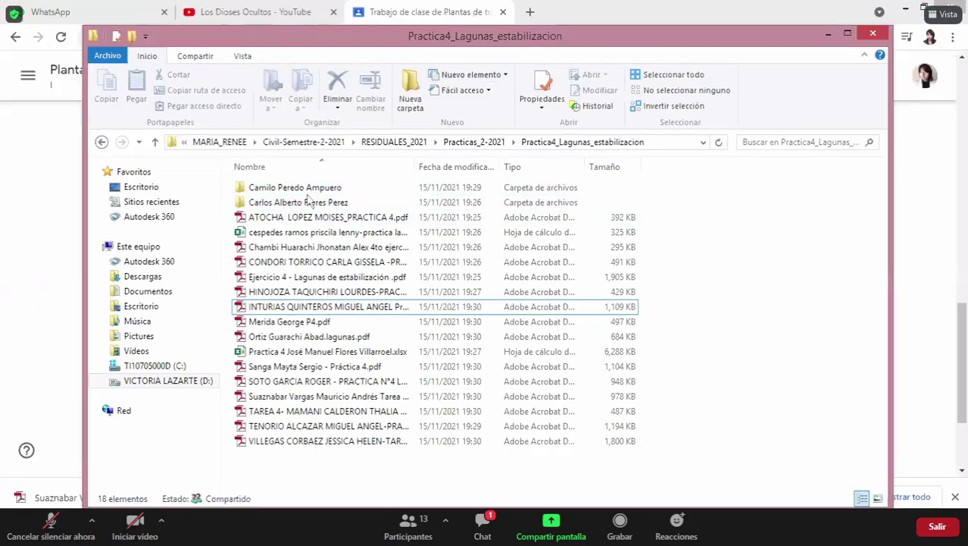
{"action": "left_click", "coordinate": [300, 189]}
{"action": "left_click", "coordinate": [302, 205]}
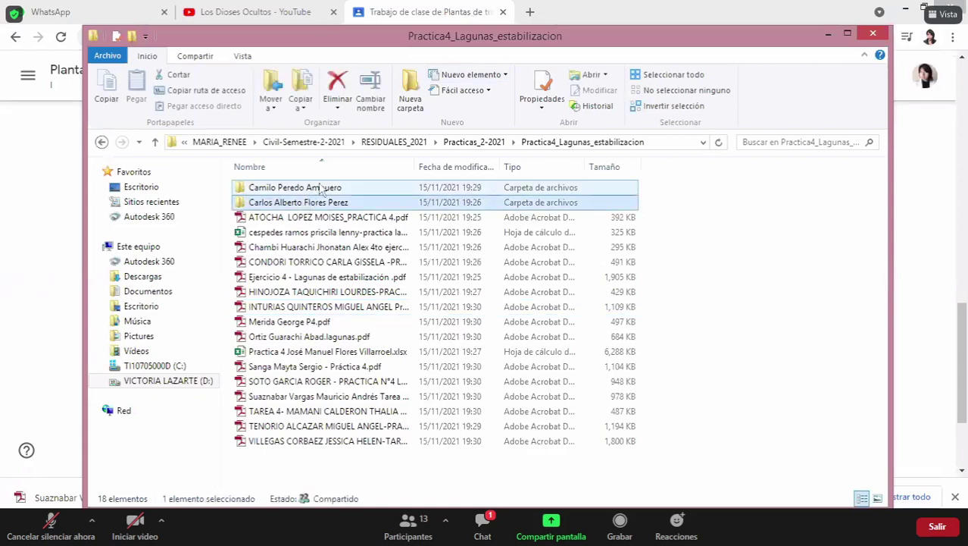
{"action": "left_click", "coordinate": [850, 33]}
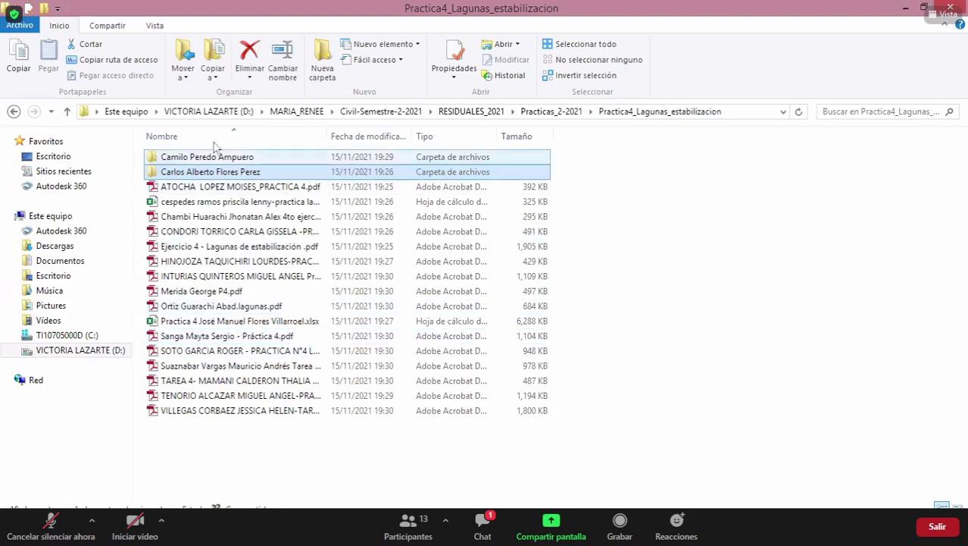
{"action": "left_click", "coordinate": [194, 422]}
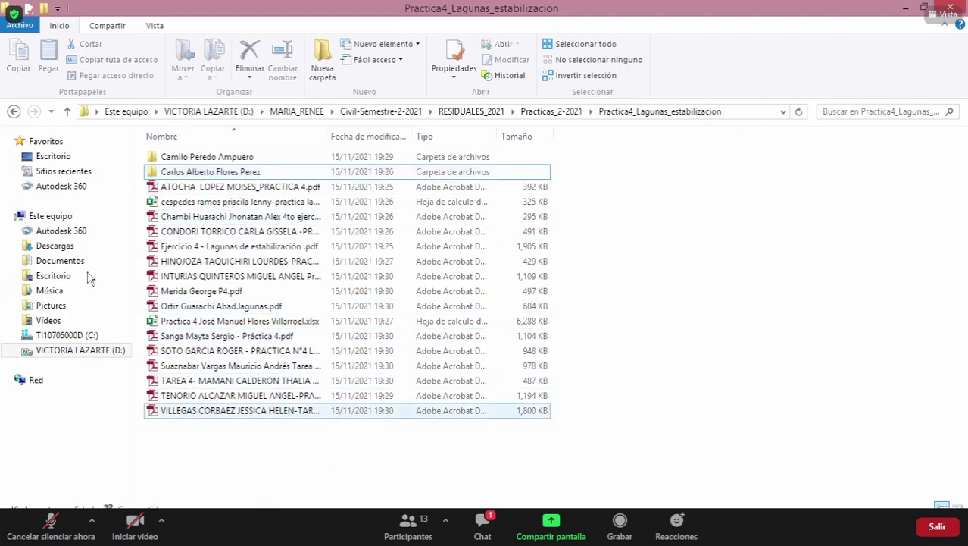
Open the Practica_1_Caudales_15.09.21 folder and look through its student submissions, including the PDF whose name starts with 1.
{"action": "left_click", "coordinate": [67, 112]}
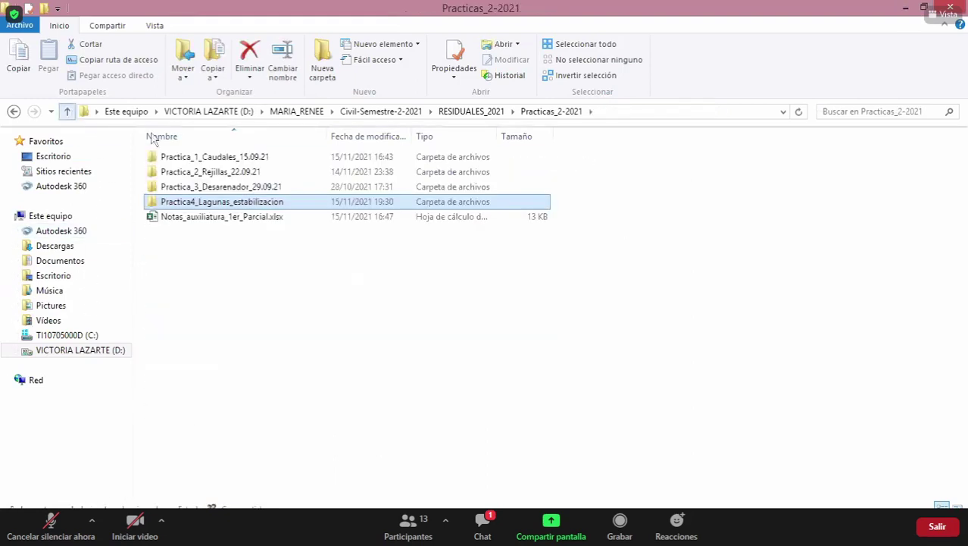
{"action": "double_click", "coordinate": [198, 160]}
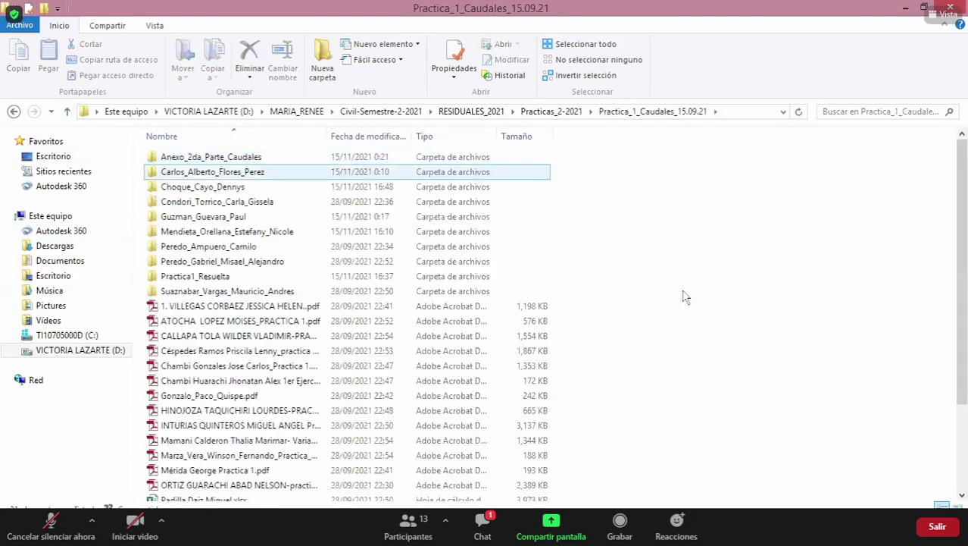
{"action": "scroll", "coordinate": [683, 298], "scroll_direction": "down", "scroll_amount": 3}
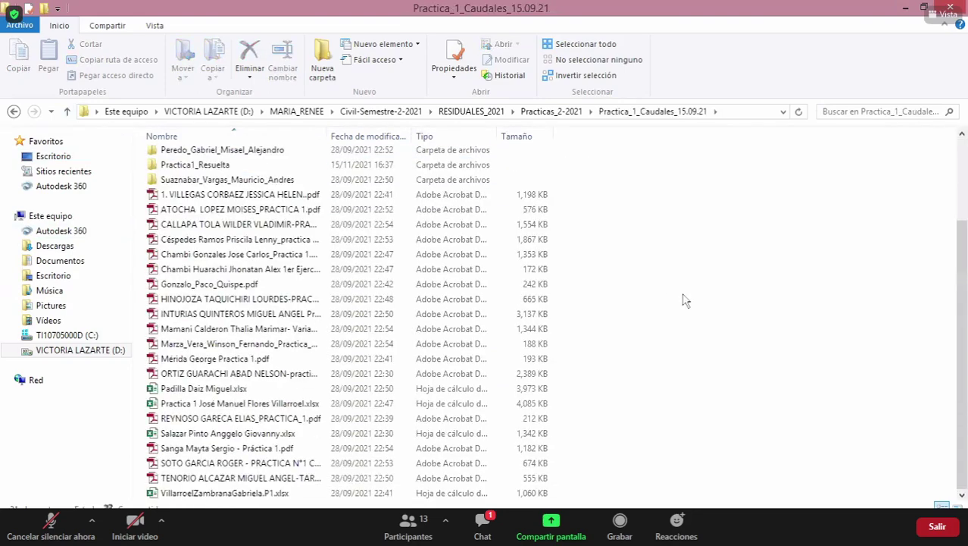
{"action": "key", "text": "End"}
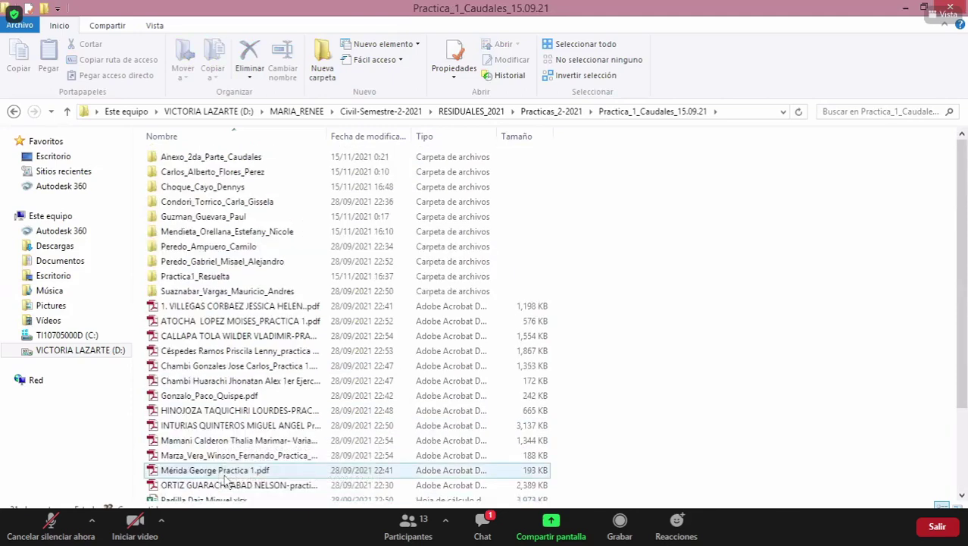
{"action": "left_click", "coordinate": [227, 449]}
{"action": "left_click", "coordinate": [175, 239]}
{"action": "scroll", "coordinate": [420, 292], "scroll_direction": "up", "scroll_amount": 3}
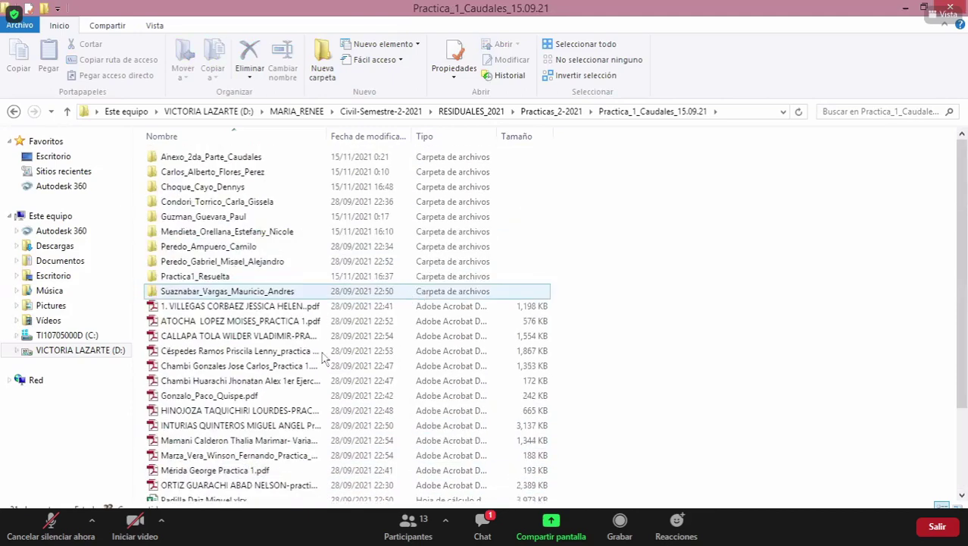
{"action": "left_click", "coordinate": [212, 279]}
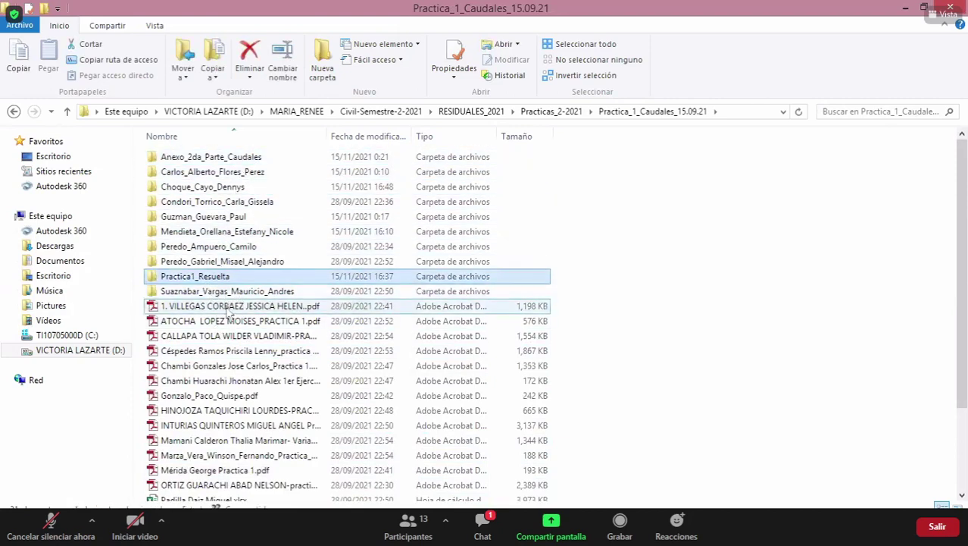
{"action": "key", "text": "1"}
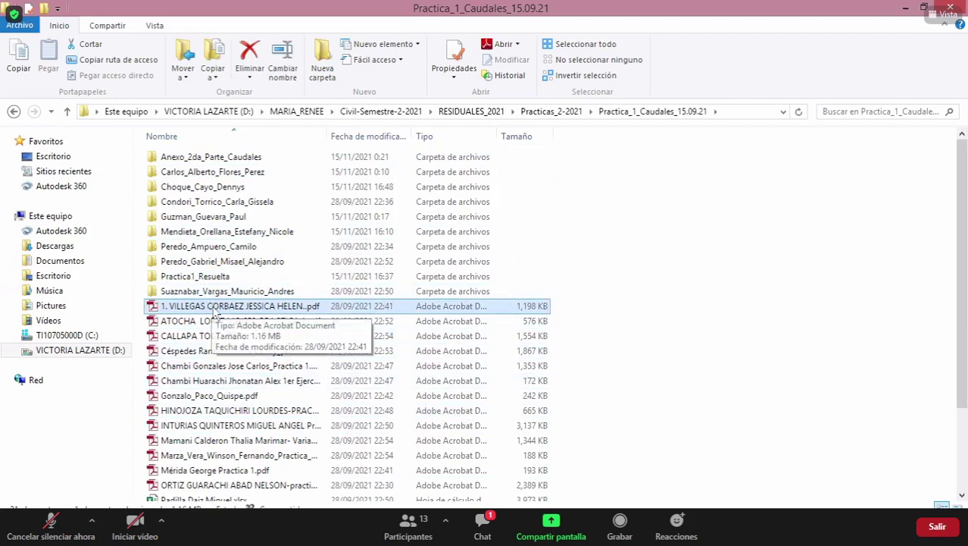
Open the Practica_2_Rejillas_22.09.21 folder and look through its submissions, including the TAREA 2 PDF.
{"action": "left_click", "coordinate": [67, 111]}
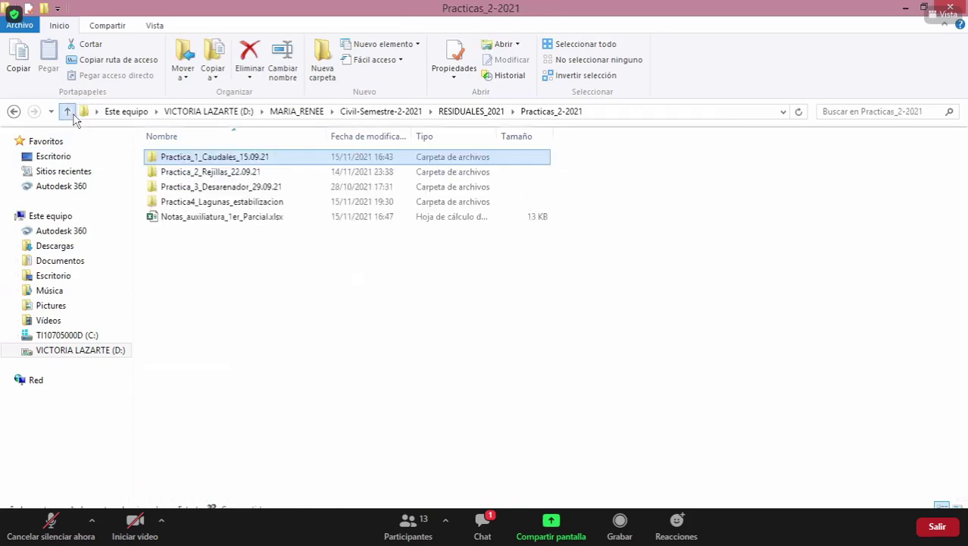
{"action": "double_click", "coordinate": [251, 171]}
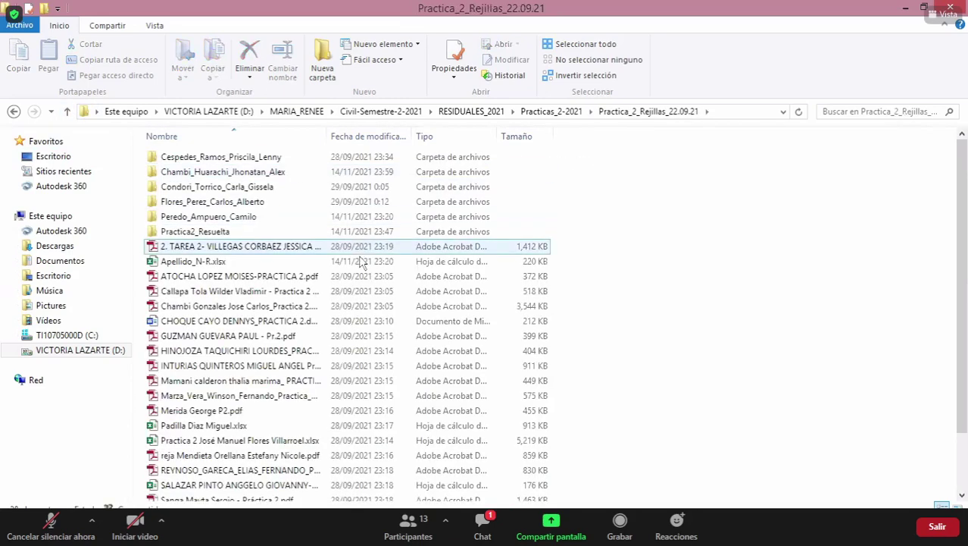
{"action": "left_click", "coordinate": [337, 248]}
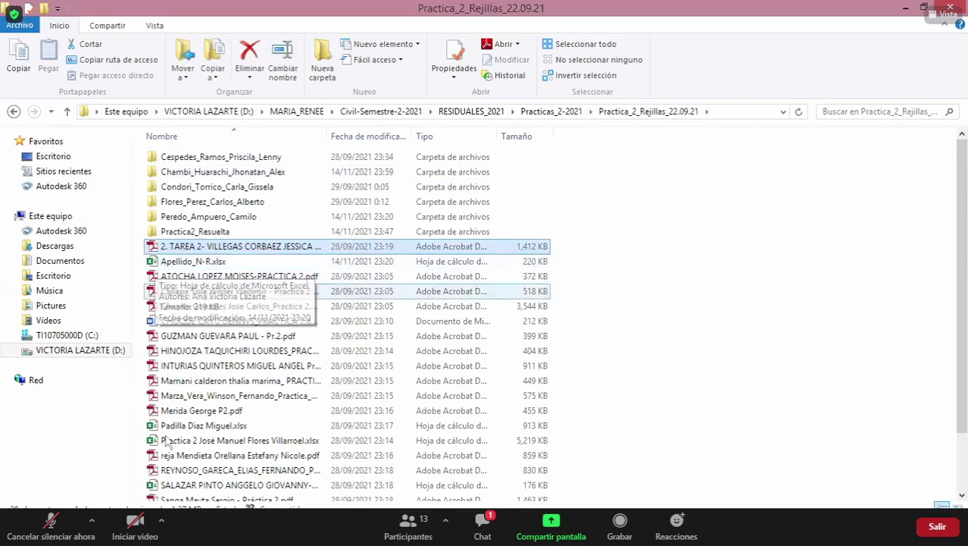
{"action": "scroll", "coordinate": [172, 368], "scroll_direction": "down", "scroll_amount": 2}
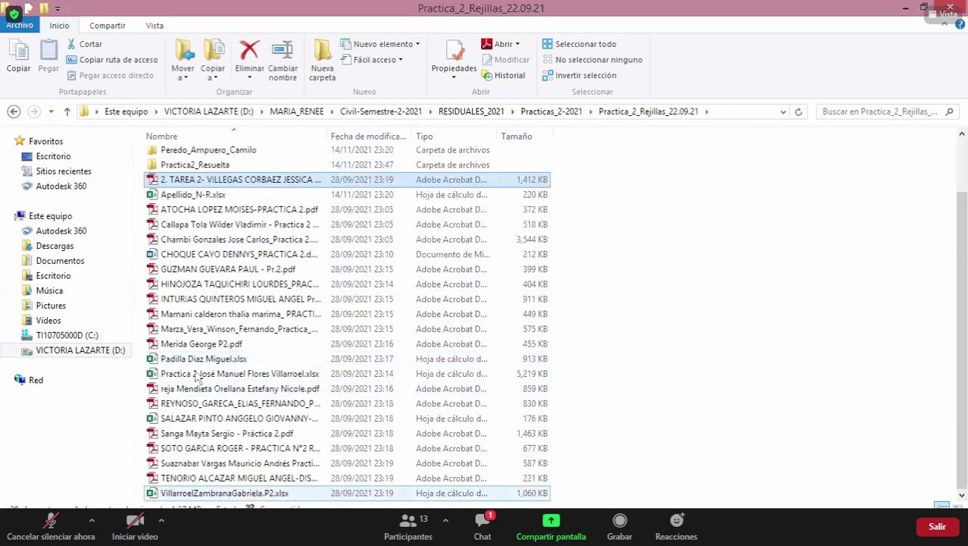
{"action": "scroll", "coordinate": [189, 195], "scroll_direction": "up", "scroll_amount": 2}
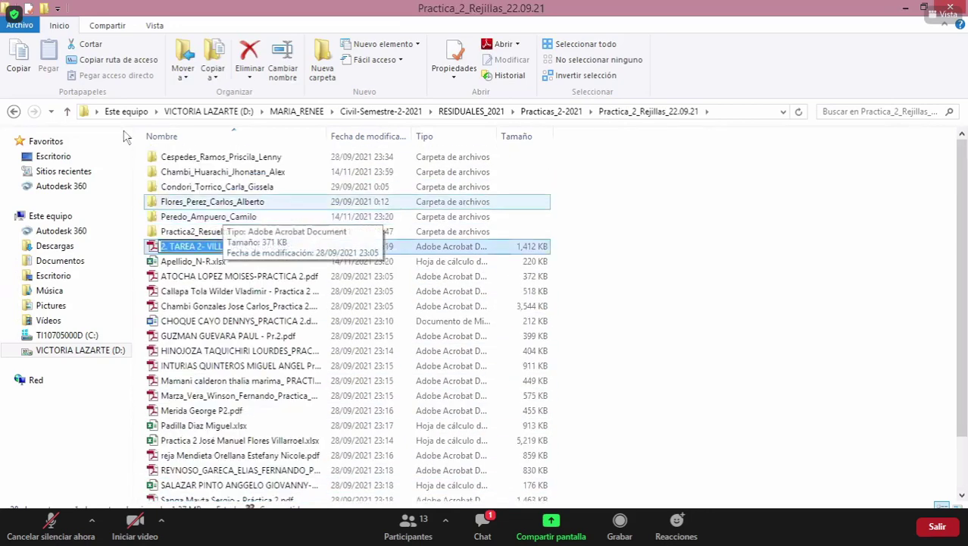
{"action": "key", "text": "F2"}
{"action": "key", "text": "Escape"}
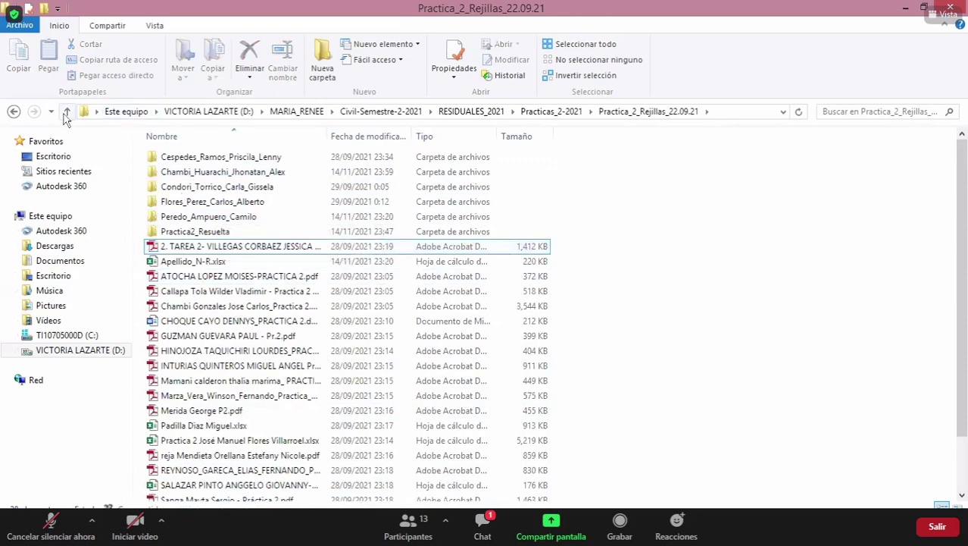
Return to the Practica_1_Caudales_15.09.21 folder to recheck its submissions, and minimise the folder window.
{"action": "left_click", "coordinate": [67, 112]}
{"action": "double_click", "coordinate": [227, 157]}
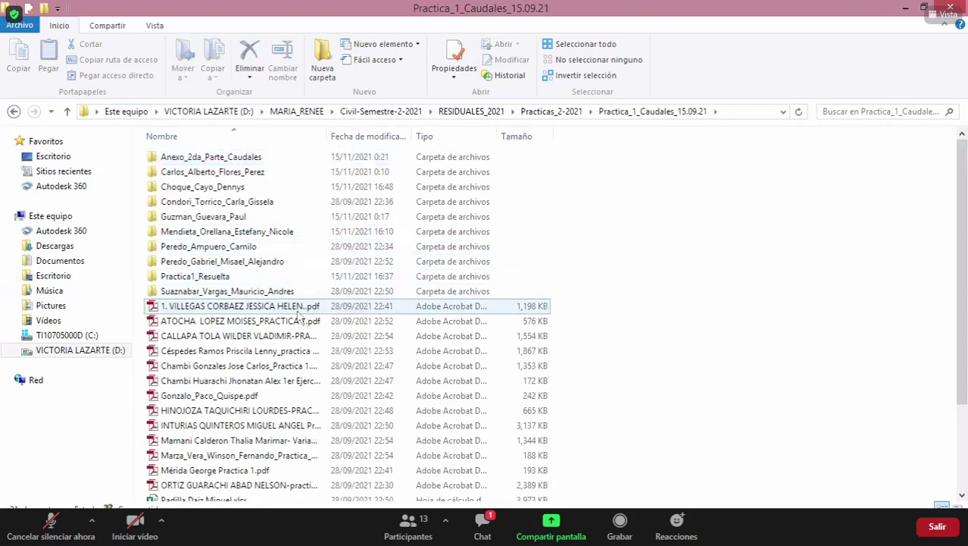
{"action": "left_click", "coordinate": [904, 10]}
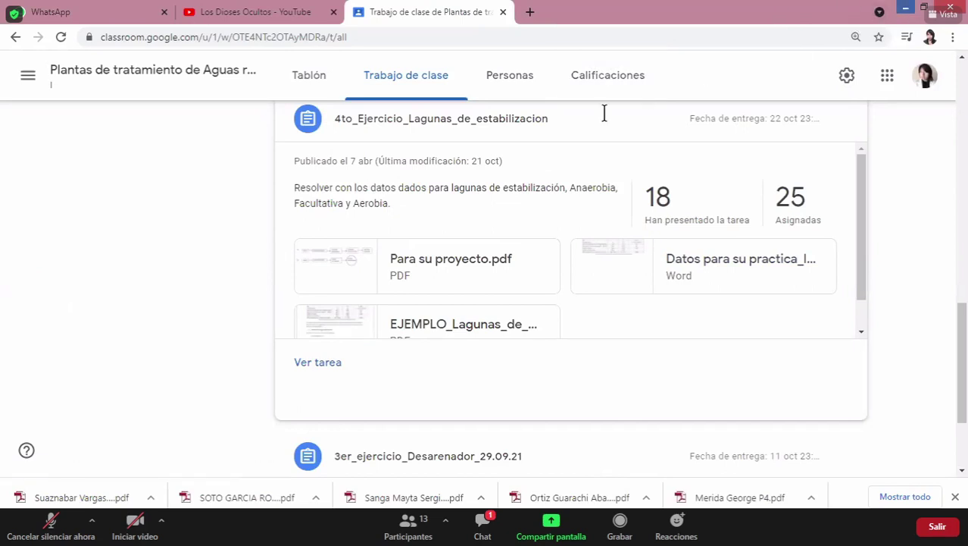
Switch back to Notas_auxiliatura_1er_Parcial.xlsx in Excel and look through the grades and observations up to the header row.
{"action": "key", "text": "alt+Tab"}
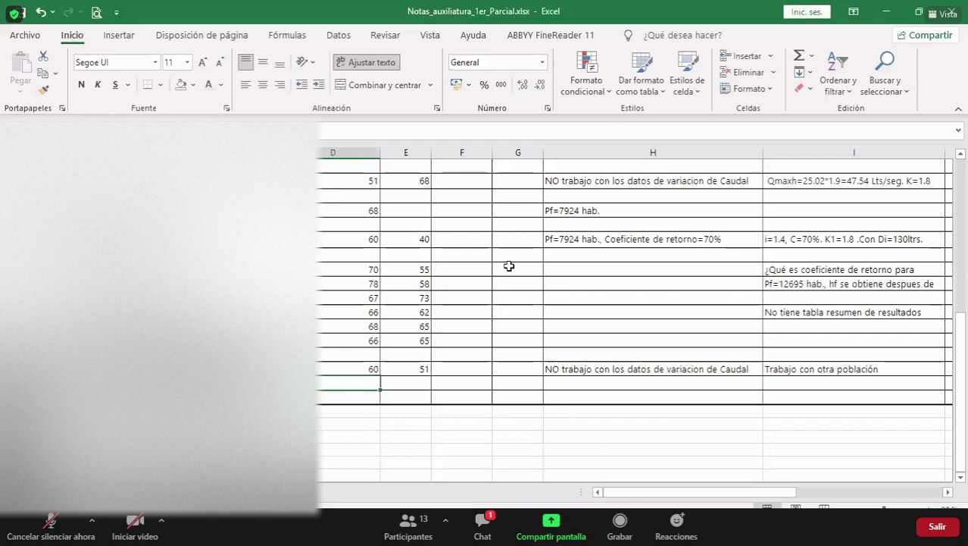
{"action": "left_click", "coordinate": [502, 266]}
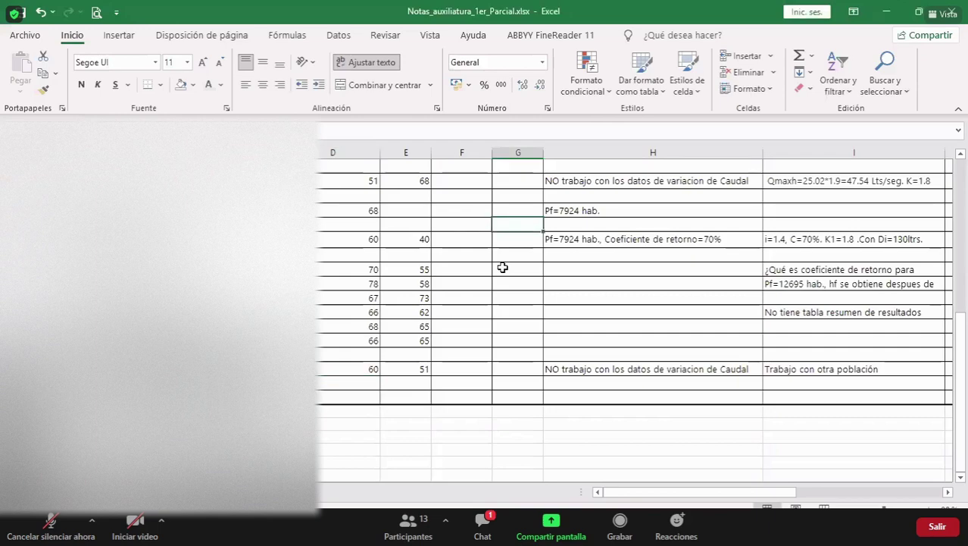
{"action": "scroll", "coordinate": [502, 269], "scroll_direction": "up", "scroll_amount": 2}
{"action": "scroll", "coordinate": [496, 282], "scroll_direction": "up", "scroll_amount": 3}
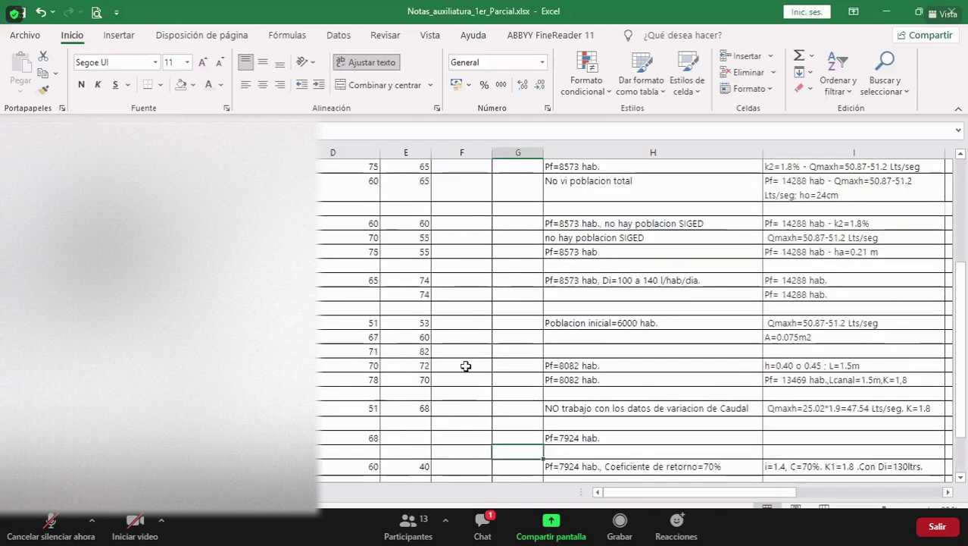
{"action": "scroll", "coordinate": [421, 442], "scroll_direction": "up", "scroll_amount": 2}
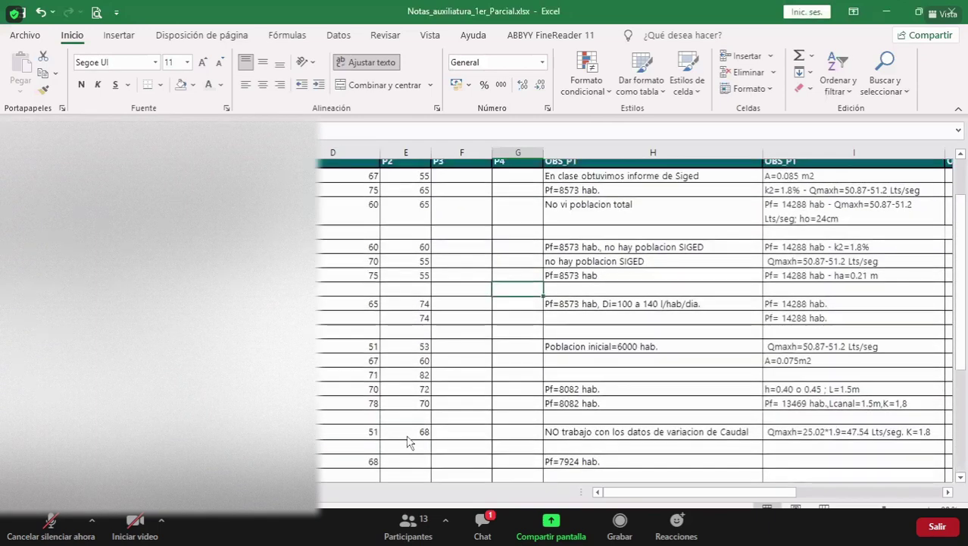
Look through the practice grades and observations down to the last student row.
{"action": "scroll", "coordinate": [407, 442], "scroll_direction": "down", "scroll_amount": 1}
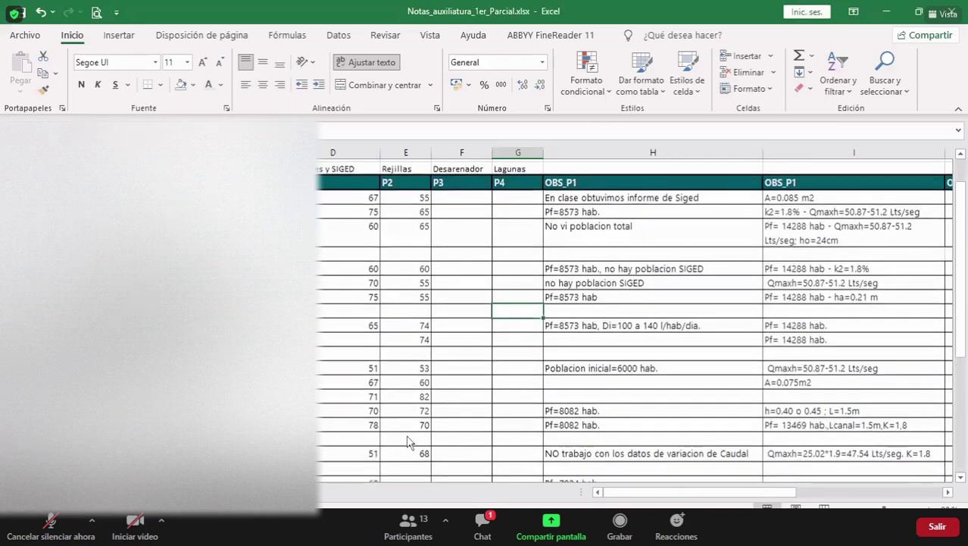
{"action": "scroll", "coordinate": [407, 442], "scroll_direction": "down", "scroll_amount": 1}
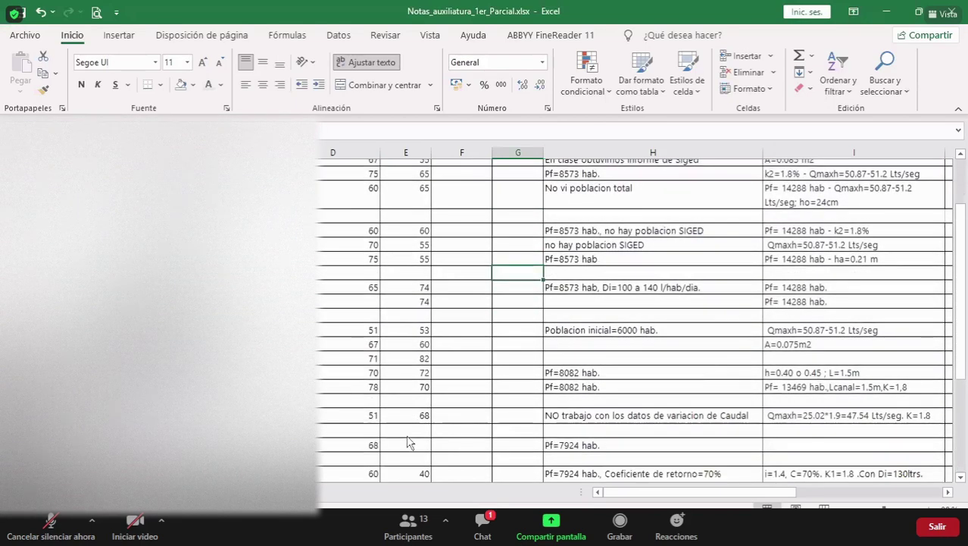
{"action": "scroll", "coordinate": [408, 442], "scroll_direction": "down", "scroll_amount": 6}
Switch to the Practica_1_Caudales_15.09.21 folder and check its submissions down to the last file.
{"action": "mouse_move", "coordinate": [631, 534]}
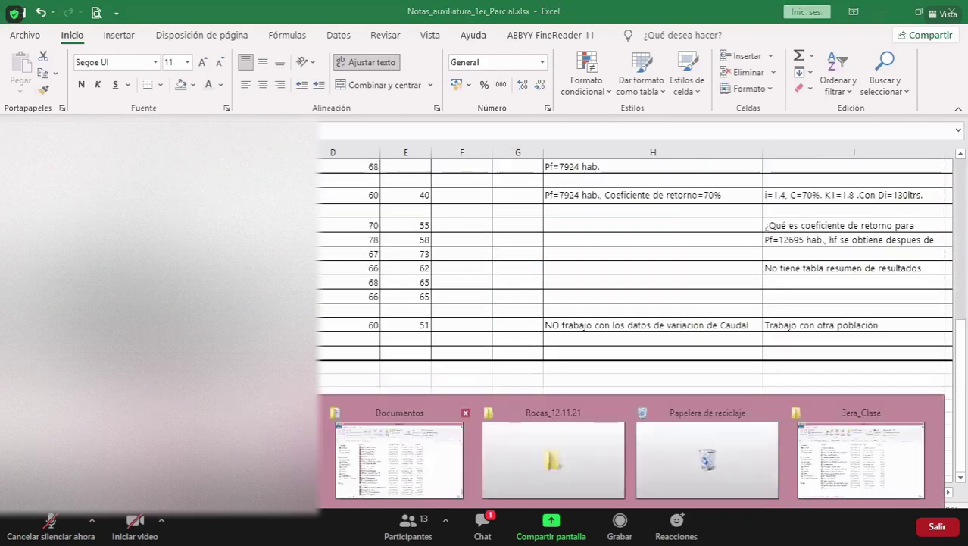
{"action": "left_click", "coordinate": [790, 449]}
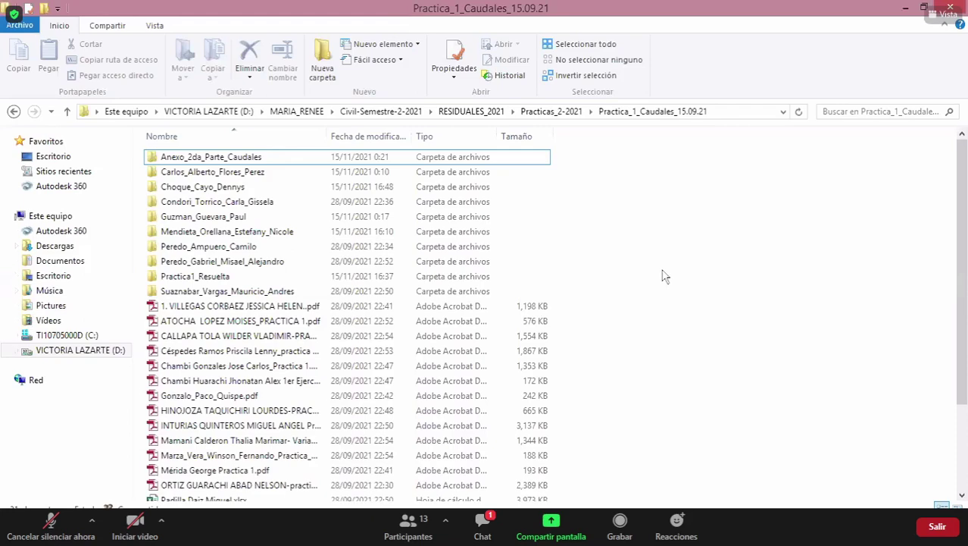
{"action": "scroll", "coordinate": [557, 288], "scroll_direction": "down", "scroll_amount": 3}
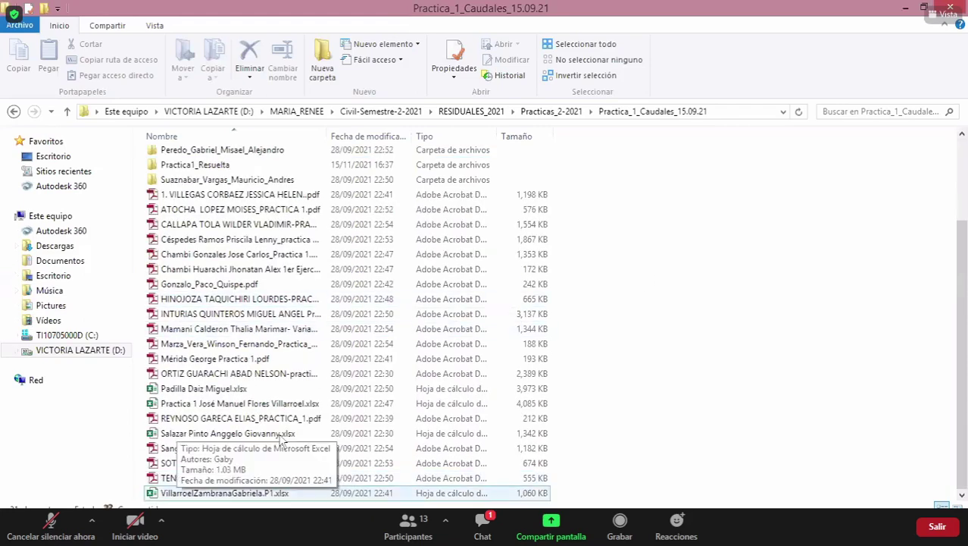
{"action": "key", "text": "Up"}
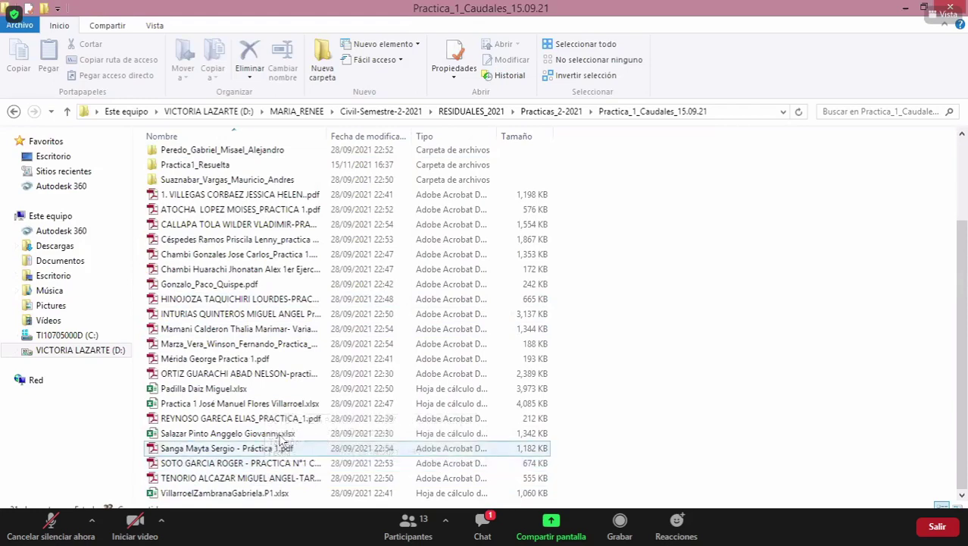
Return to Notas_auxiliatura_1er_Parcial.xlsx, look through the grades up to the header row, and select the student name in C7.
{"action": "mouse_move", "coordinate": [246, 530]}
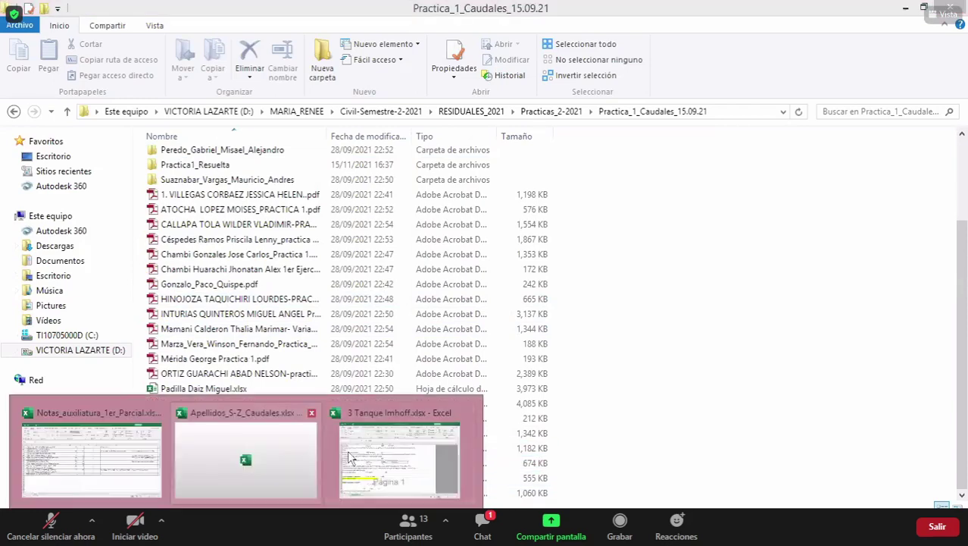
{"action": "left_click", "coordinate": [156, 432]}
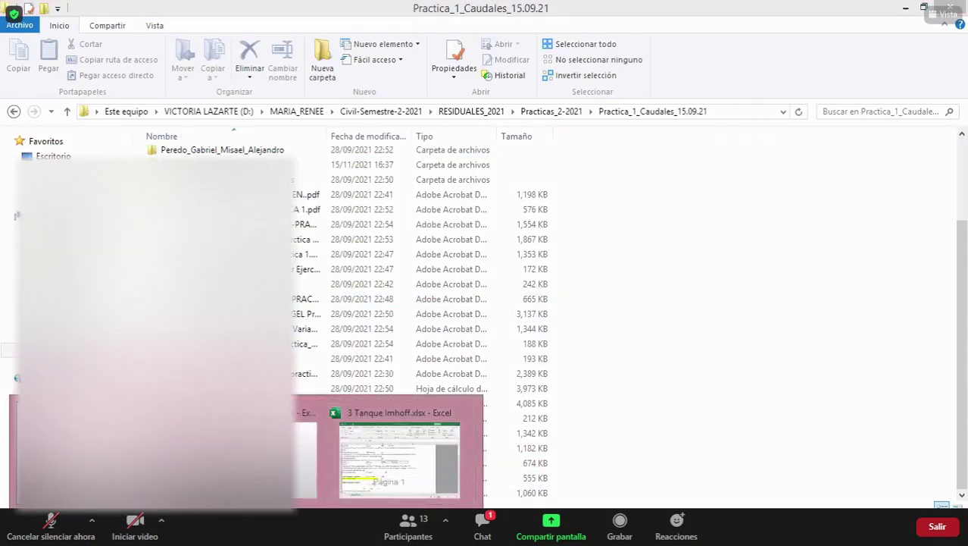
{"action": "scroll", "coordinate": [621, 319], "scroll_direction": "up", "scroll_amount": 4}
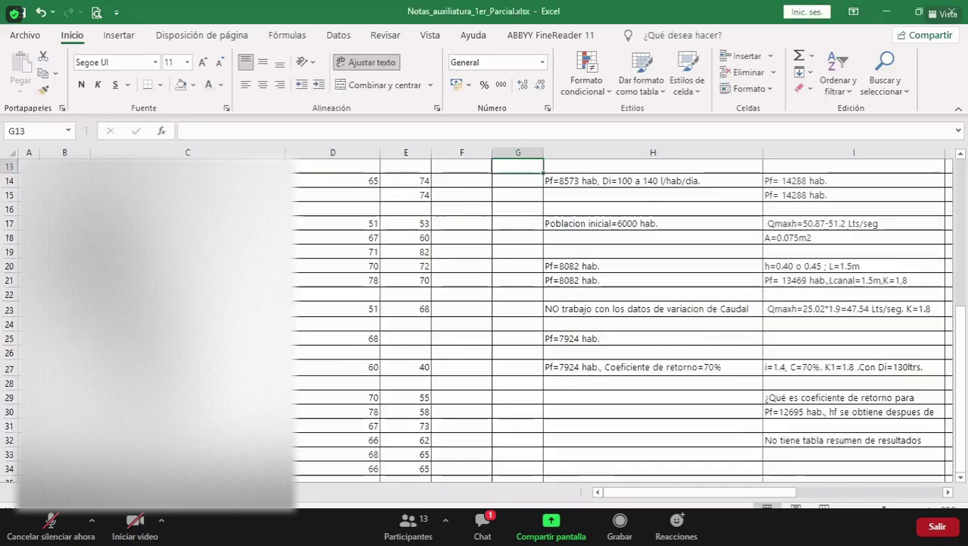
{"action": "scroll", "coordinate": [621, 319], "scroll_direction": "up", "scroll_amount": 1}
{"action": "scroll", "coordinate": [361, 393], "scroll_direction": "up", "scroll_amount": 3}
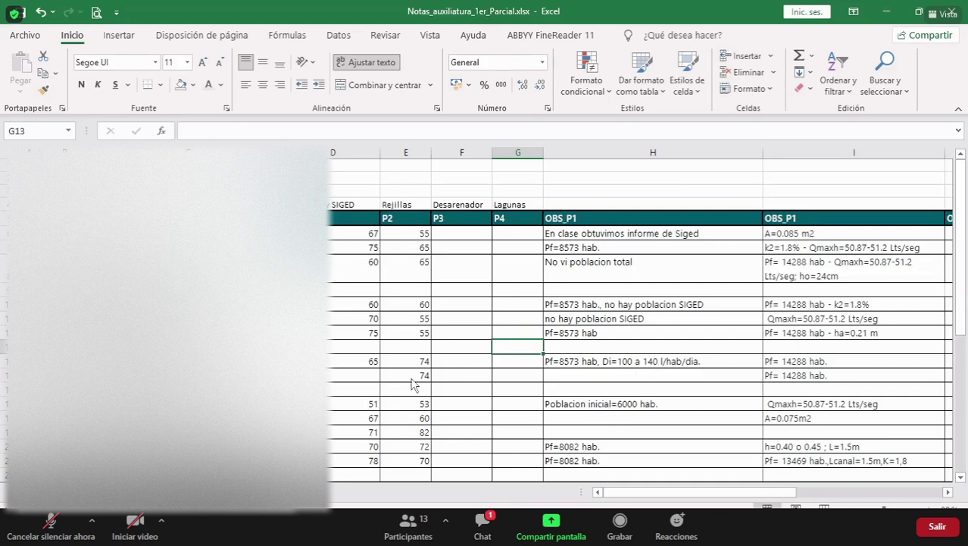
{"action": "left_click", "coordinate": [354, 376]}
Recheck the submissions in the Practica_1_Caudales_15.09.21 folder and switch back to the grade sheet.
{"action": "key", "text": "alt+Tab"}
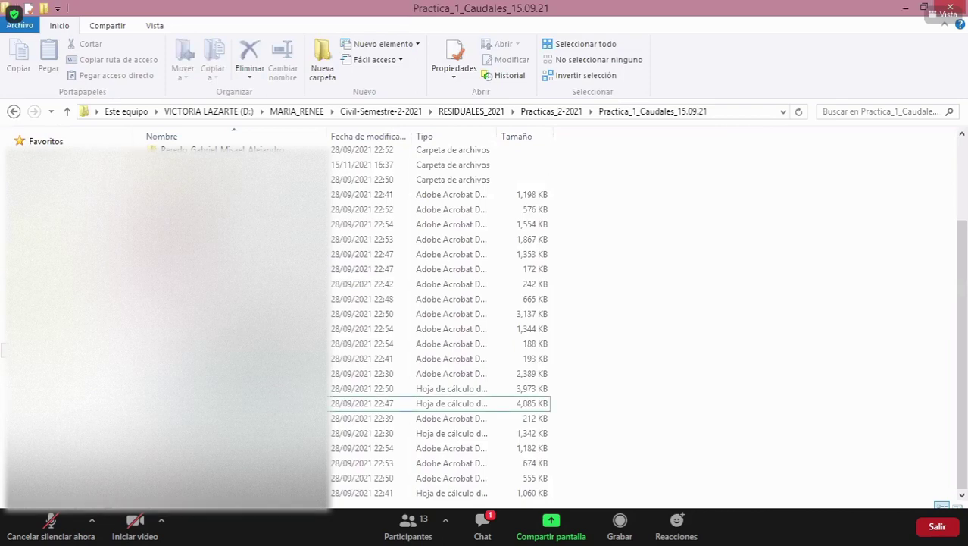
{"action": "mouse_move", "coordinate": [406, 534]}
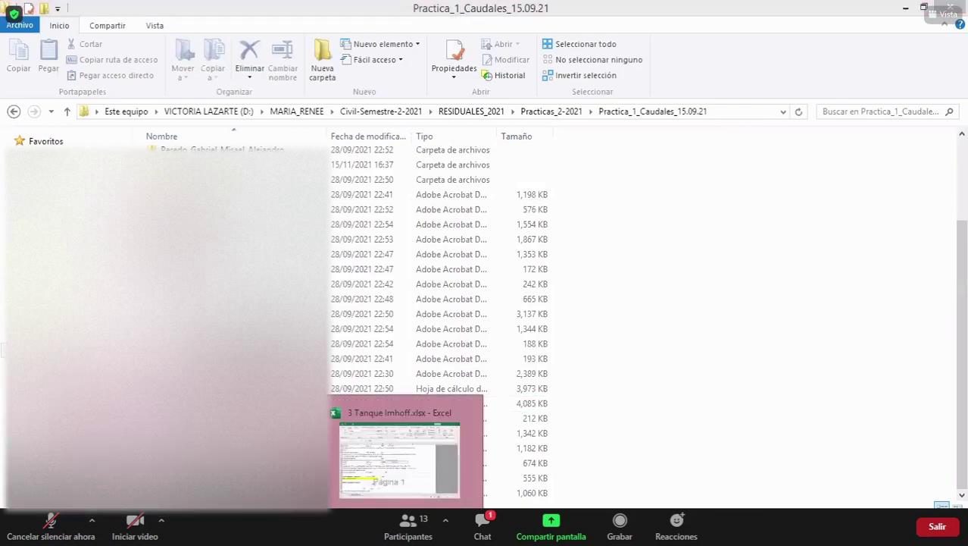
{"action": "key", "text": "alt+Tab"}
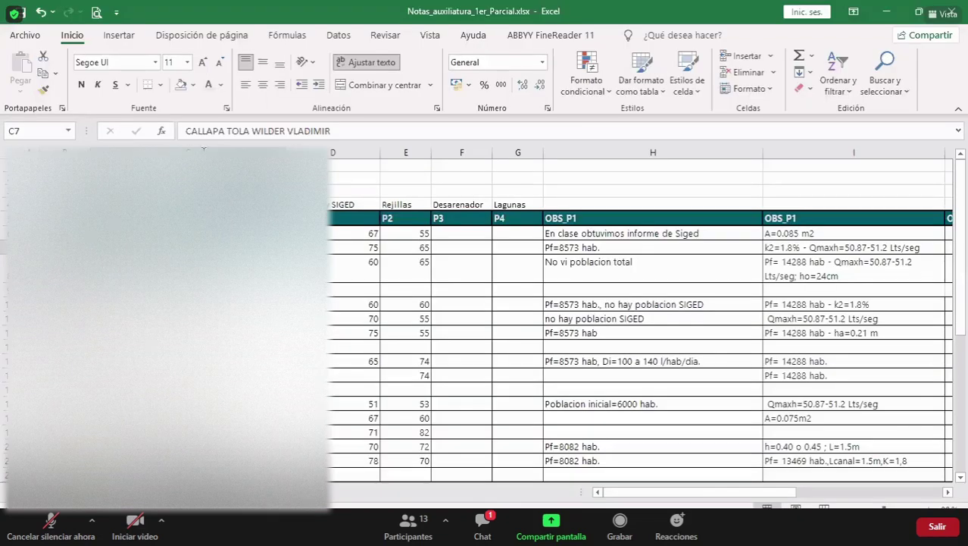
Highlight the student name in cell C14 with a yellow fill.
{"action": "scroll", "coordinate": [199, 111], "scroll_direction": "down", "scroll_amount": 1}
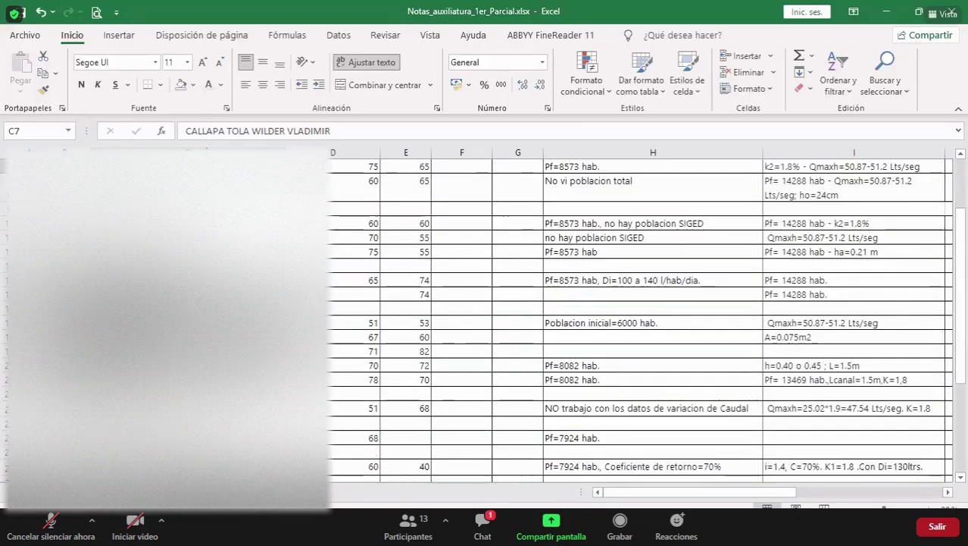
{"action": "key", "text": "Down"}
{"action": "key", "text": "Down"}
{"action": "key", "text": "Down"}
{"action": "key", "text": "Down"}
{"action": "key", "text": "Down"}
{"action": "key", "text": "Down"}
{"action": "key", "text": "Down"}
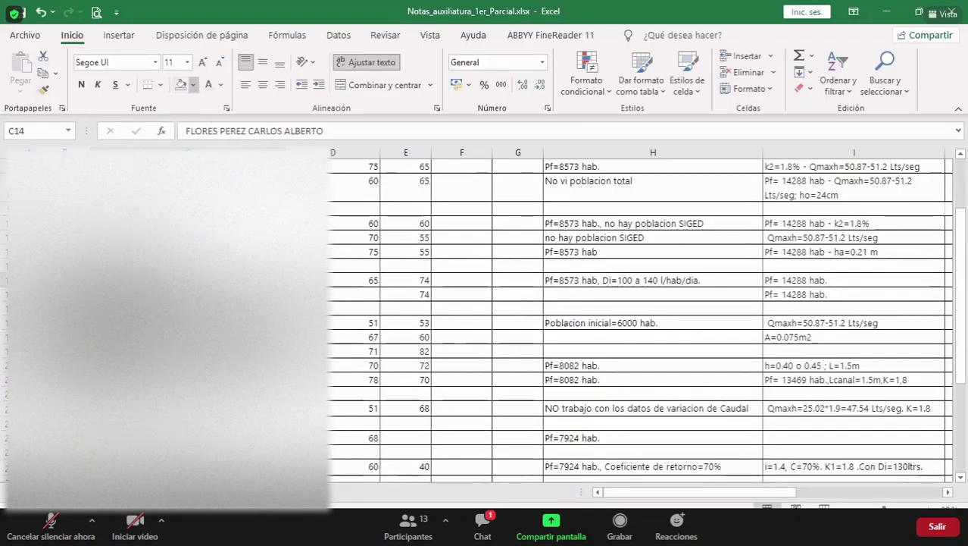
{"action": "left_click", "coordinate": [194, 85]}
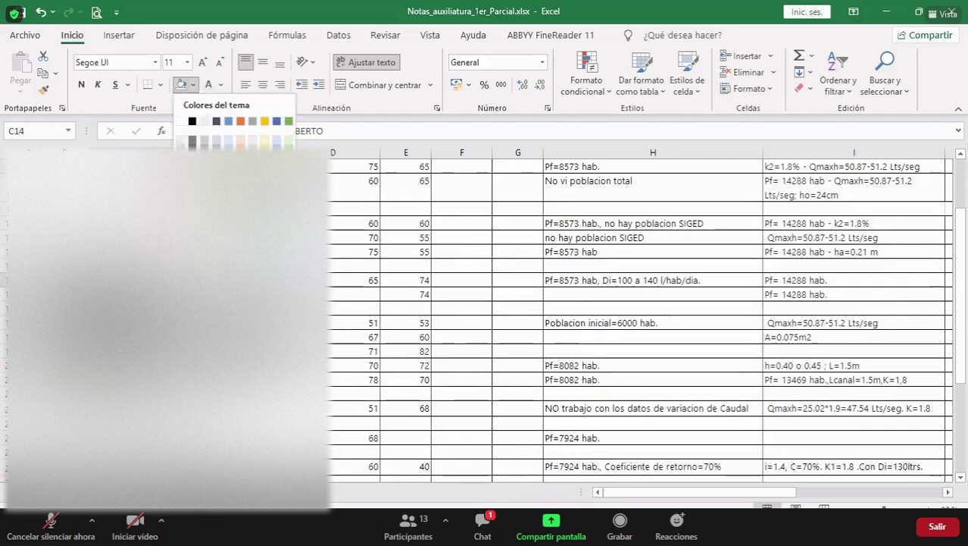
Highlight the student name in cell C37, near the end of the list, with the same yellow fill.
{"action": "scroll", "coordinate": [215, 146], "scroll_direction": "down", "scroll_amount": 1}
{"action": "scroll", "coordinate": [287, 159], "scroll_direction": "down", "scroll_amount": 1}
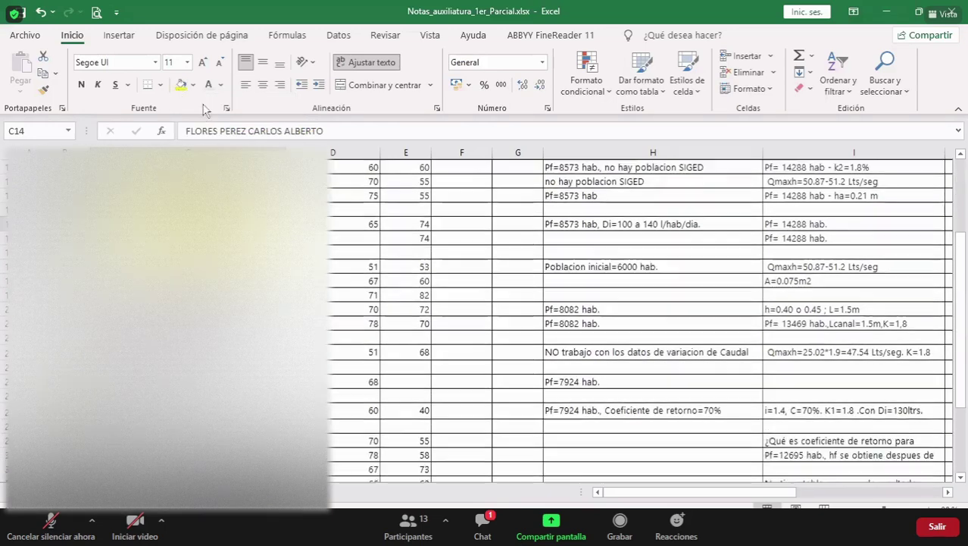
{"action": "scroll", "coordinate": [410, 375], "scroll_direction": "down", "scroll_amount": 5}
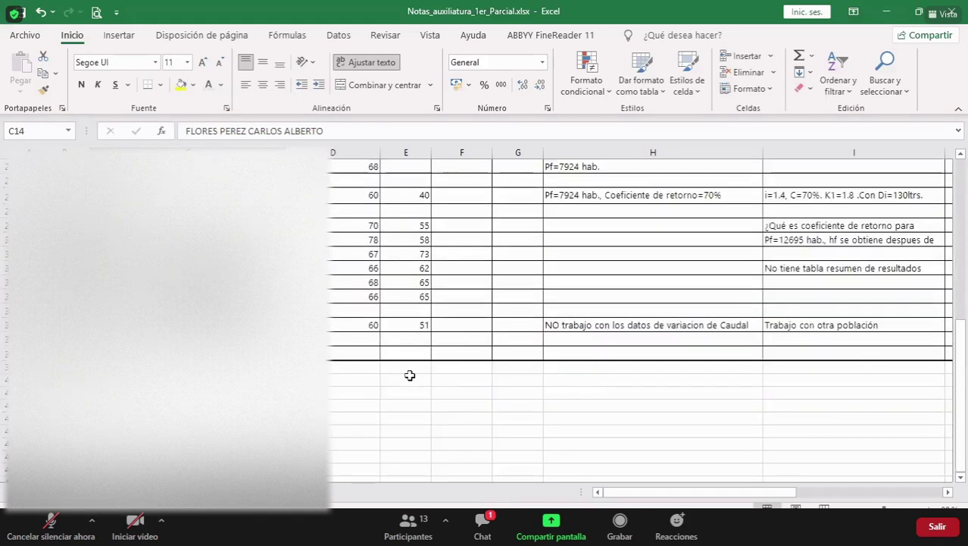
{"action": "left_click", "coordinate": [318, 352]}
{"action": "scroll", "coordinate": [318, 352], "scroll_direction": "up", "scroll_amount": 1}
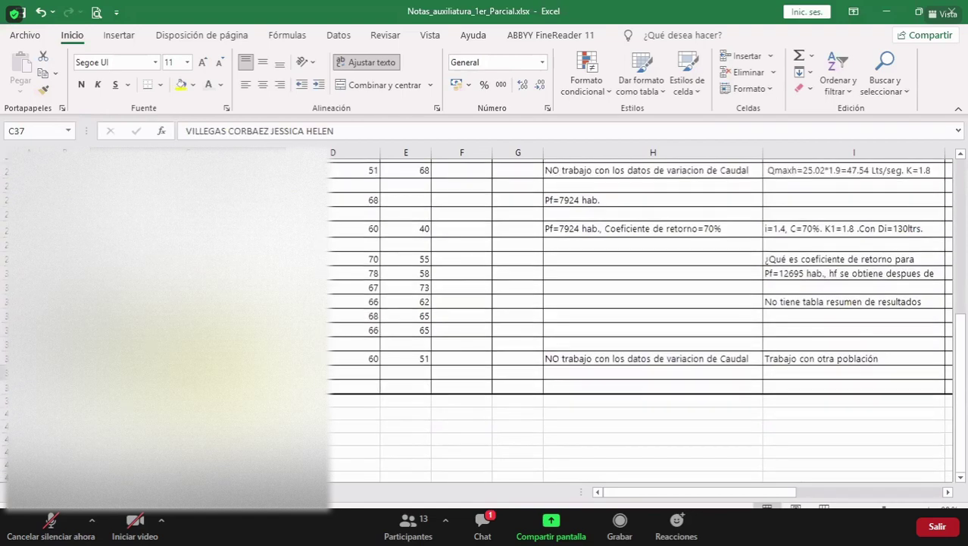
Recheck the student list and highlight the name in cell C15, whose first practice grade is missing, with a yellow fill.
{"action": "scroll", "coordinate": [409, 328], "scroll_direction": "up", "scroll_amount": 6}
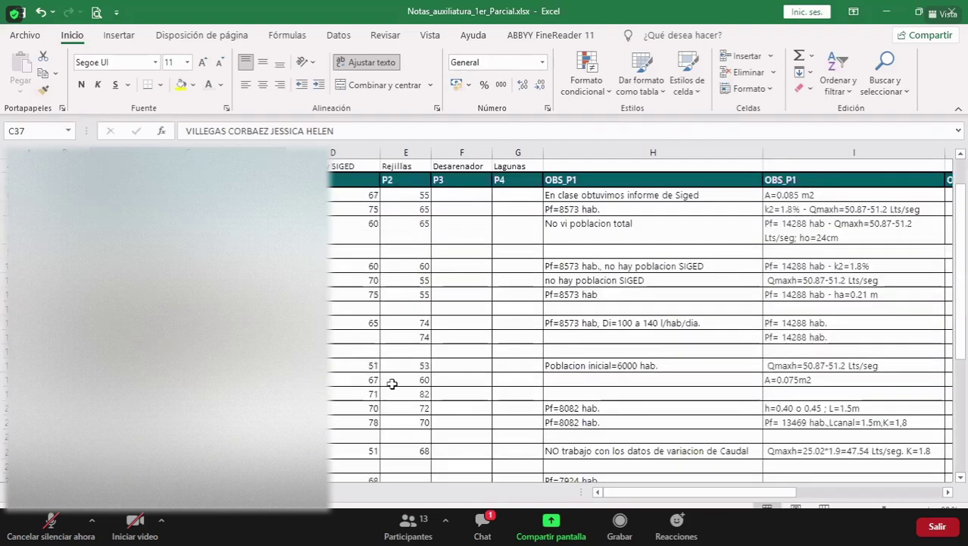
{"action": "scroll", "coordinate": [392, 383], "scroll_direction": "down", "scroll_amount": 4}
{"action": "scroll", "coordinate": [335, 394], "scroll_direction": "down", "scroll_amount": 3}
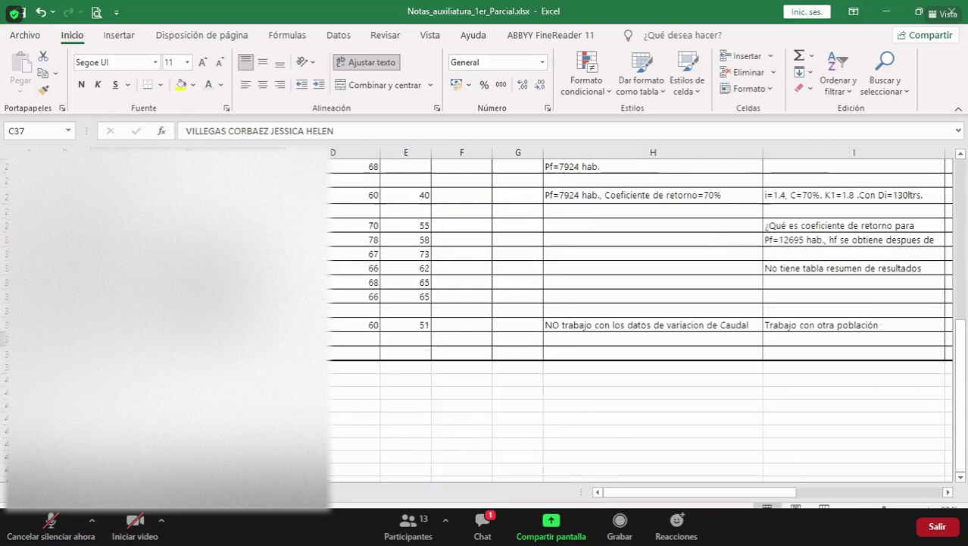
{"action": "scroll", "coordinate": [641, 319], "scroll_direction": "up", "scroll_amount": 2}
{"action": "scroll", "coordinate": [640, 318], "scroll_direction": "up", "scroll_amount": 5}
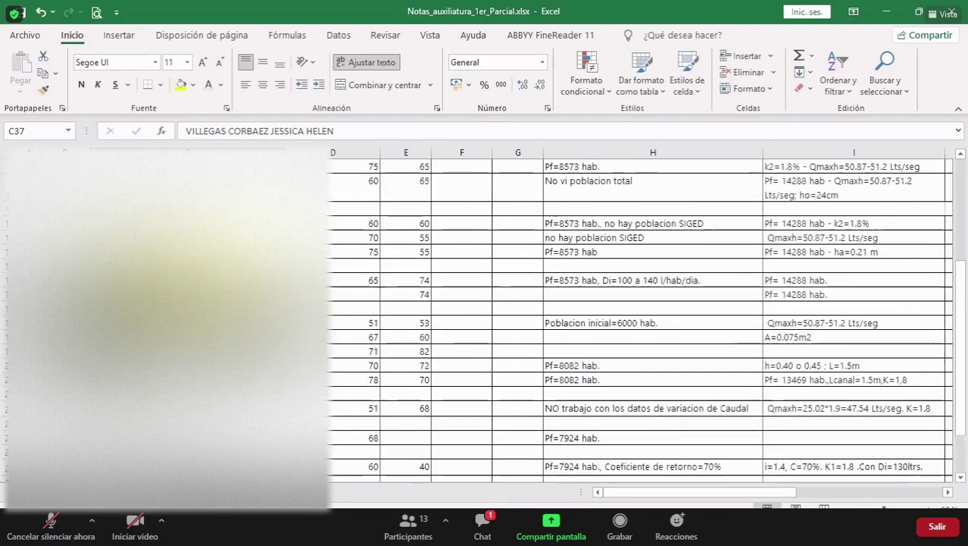
{"action": "left_click", "coordinate": [250, 188]}
{"action": "left_click", "coordinate": [250, 210]}
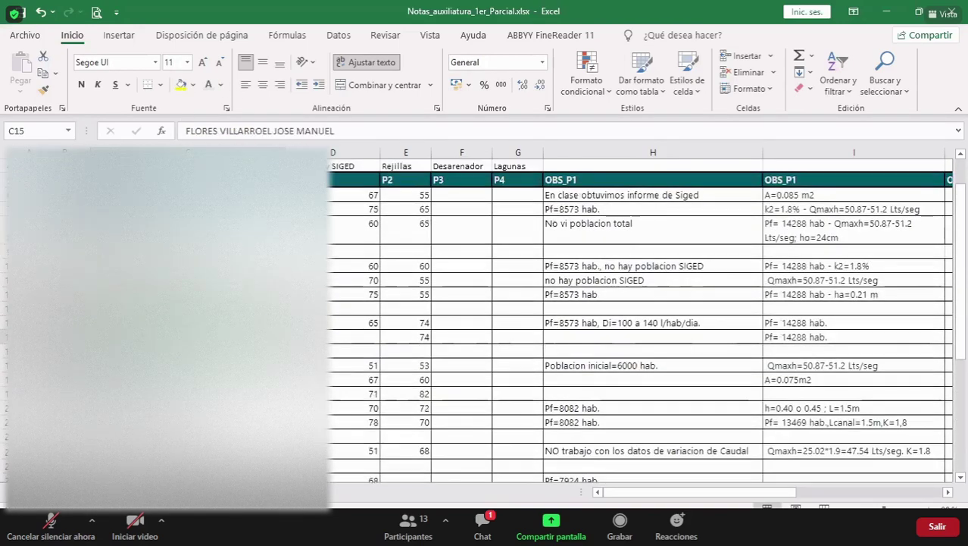
Remove the yellow fill from the student name in cell C14.
{"action": "left_click", "coordinate": [250, 195]}
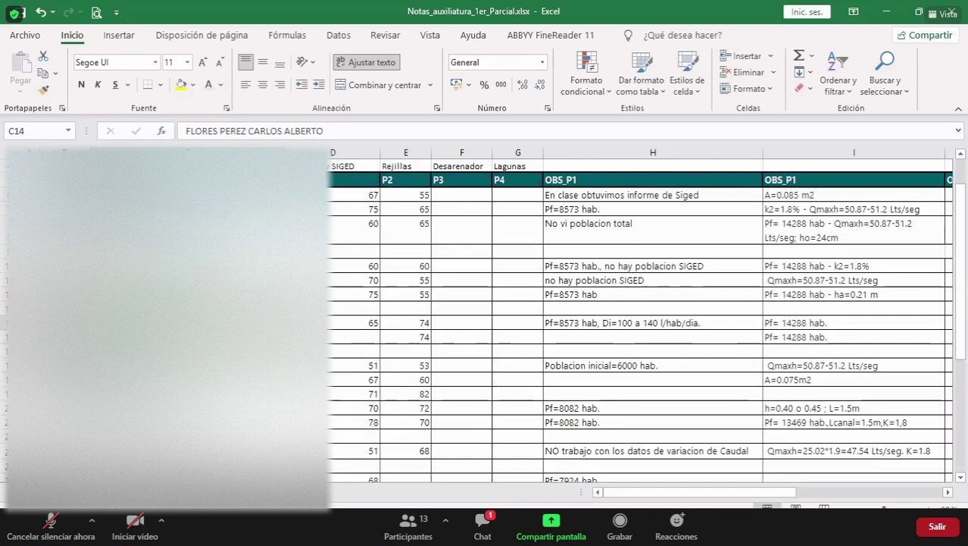
{"action": "left_click", "coordinate": [193, 84]}
{"action": "key", "text": "Escape"}
{"action": "left_click", "coordinate": [250, 180]}
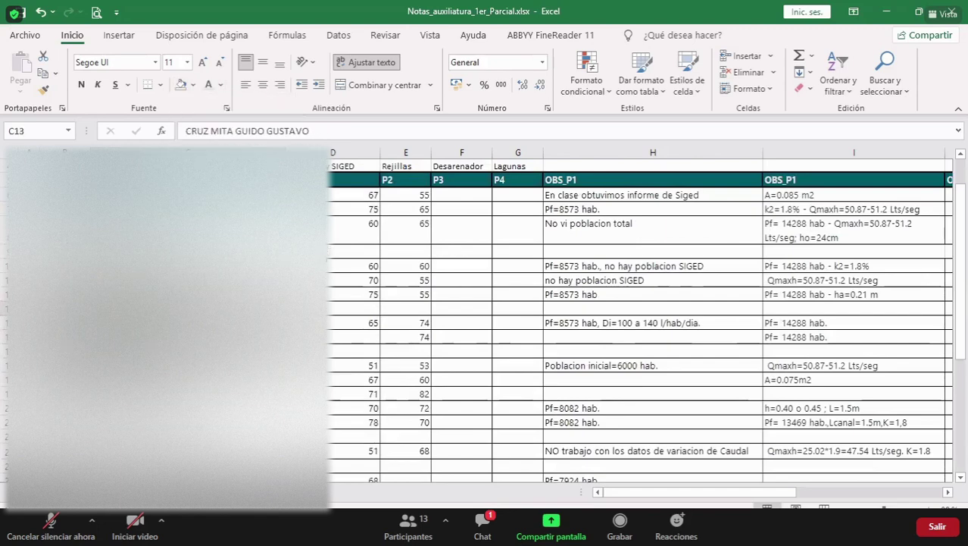
Select the first practice grade in D11 and look through the list back up to the header row.
{"action": "left_click", "coordinate": [356, 279]}
{"action": "scroll", "coordinate": [640, 319], "scroll_direction": "down", "scroll_amount": 3}
{"action": "scroll", "coordinate": [641, 318], "scroll_direction": "up", "scroll_amount": 4}
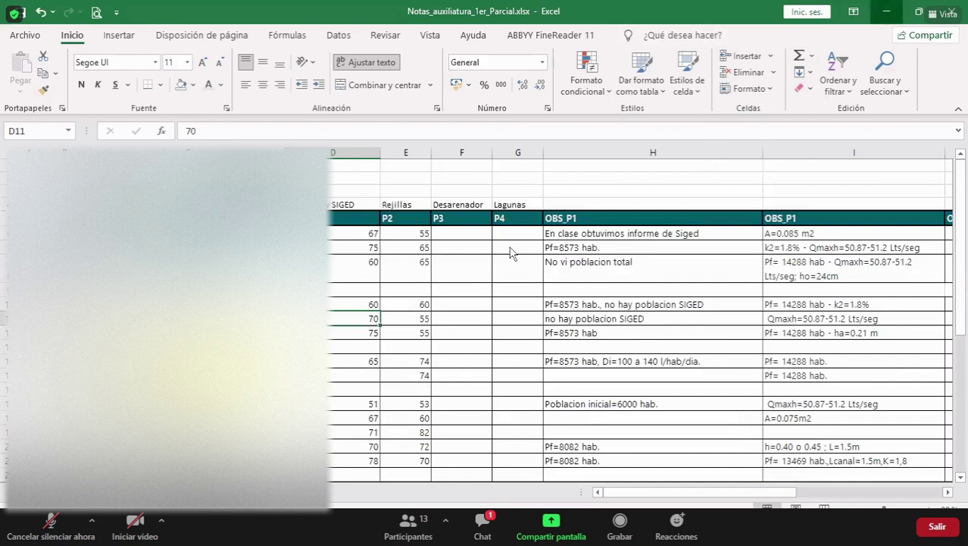
Switch to the Practica_1_Caudales_15.09.21 folder, show the desktop, and return to the grade sheet in Excel.
{"action": "key", "text": "alt+Tab"}
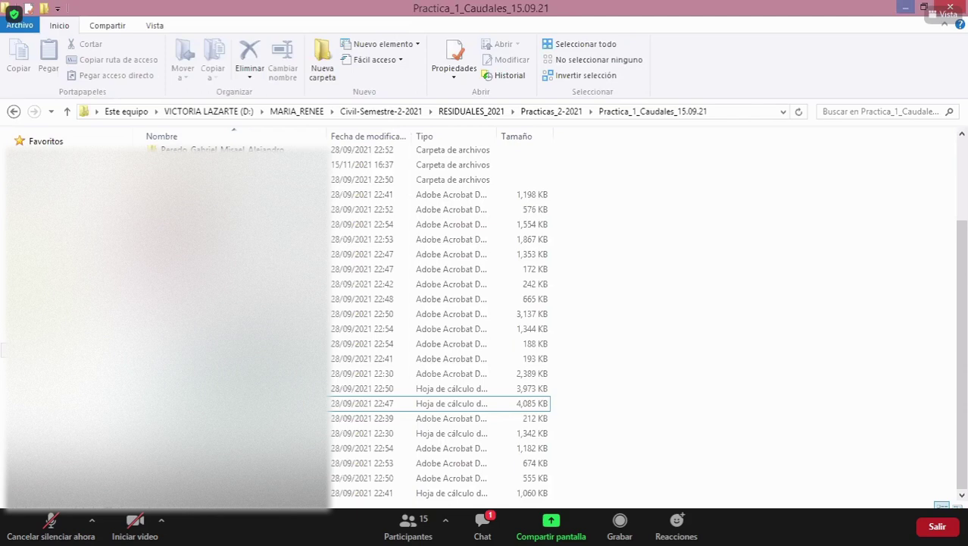
{"action": "key", "text": "super+d"}
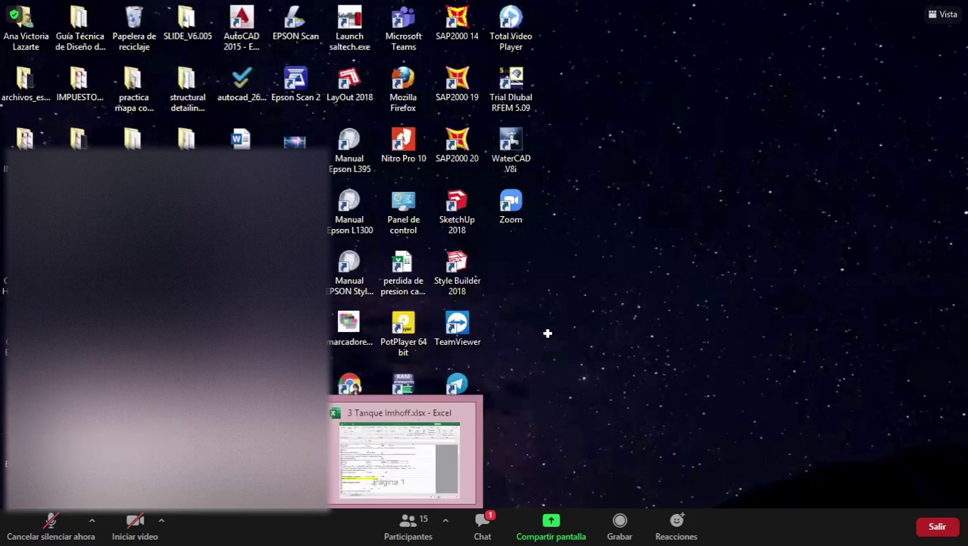
{"action": "key", "text": "alt+Tab"}
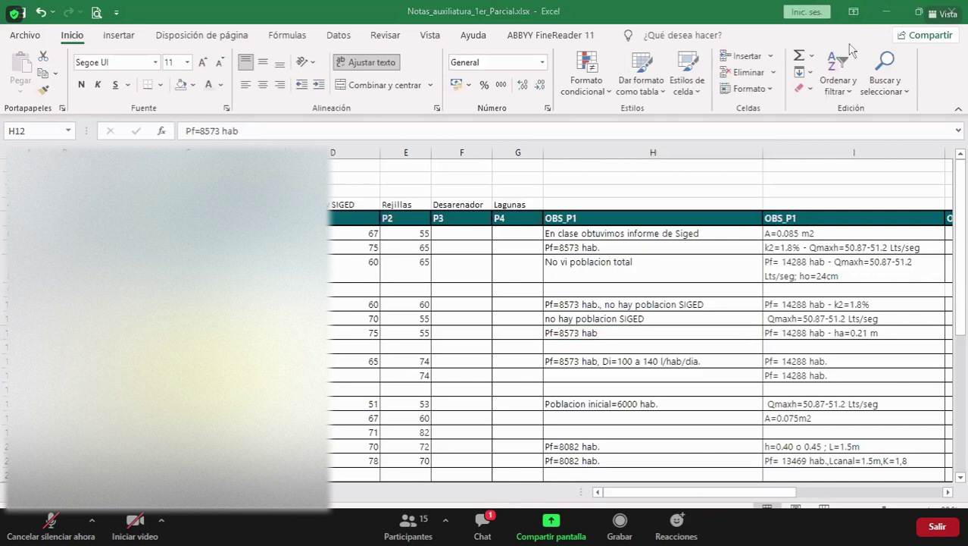
Look through the grades and observations of the middle and lower student rows and go back to the header row.
{"action": "scroll", "coordinate": [449, 404], "scroll_direction": "down", "scroll_amount": 2}
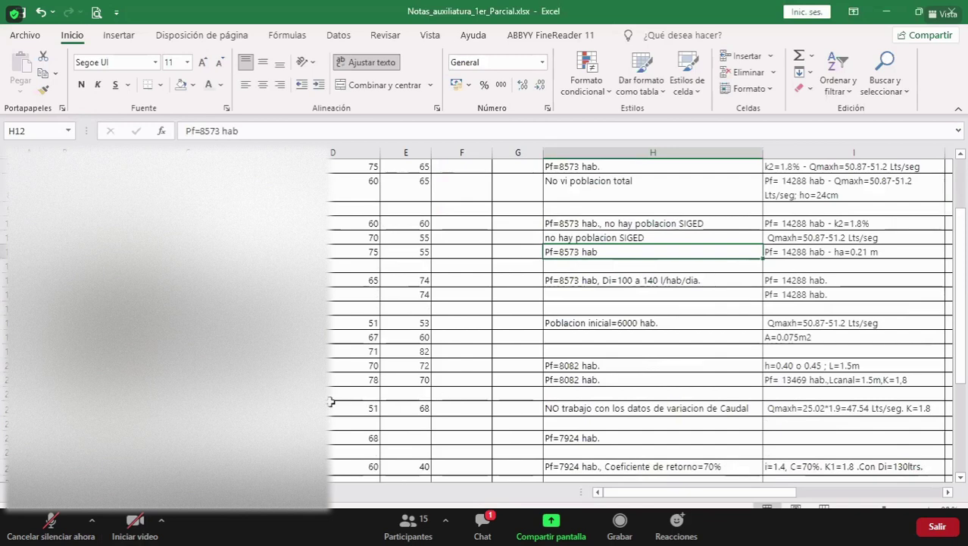
{"action": "scroll", "coordinate": [331, 402], "scroll_direction": "down", "scroll_amount": 1}
{"action": "scroll", "coordinate": [331, 402], "scroll_direction": "down", "scroll_amount": 1}
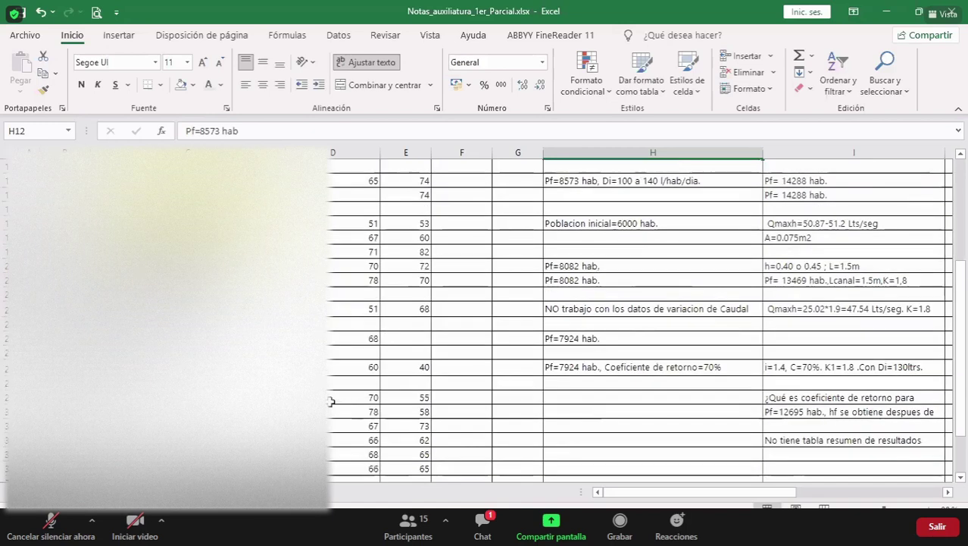
{"action": "scroll", "coordinate": [331, 402], "scroll_direction": "up", "scroll_amount": 4}
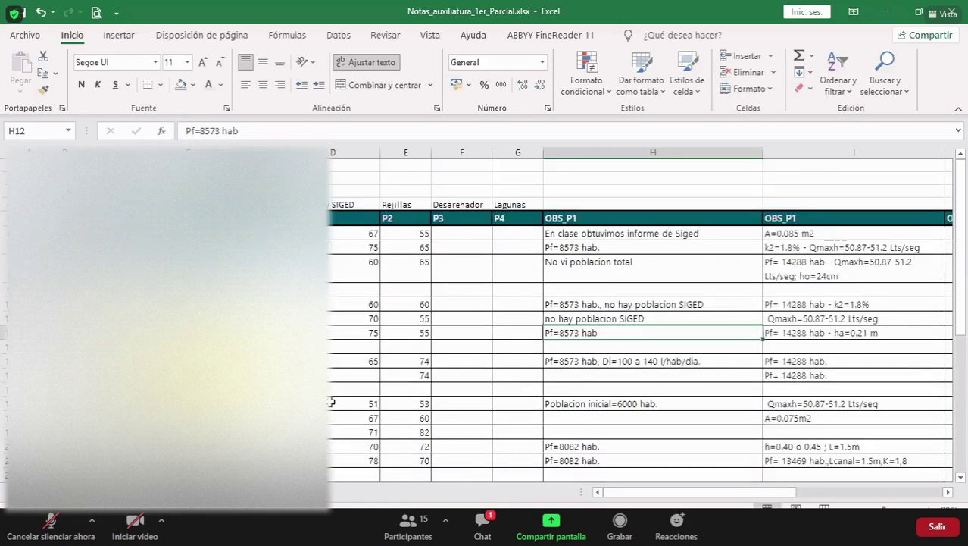
Step through the Rejillas (P2) grades in column E from E6 to E12.
{"action": "left_click", "coordinate": [417, 236]}
{"action": "left_click", "coordinate": [413, 257]}
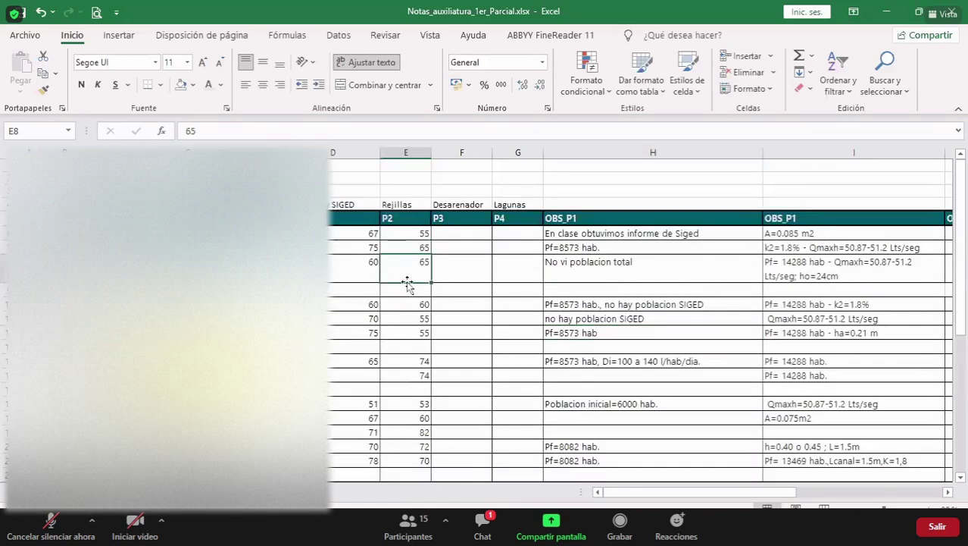
{"action": "left_click", "coordinate": [404, 288]}
{"action": "left_click", "coordinate": [403, 319]}
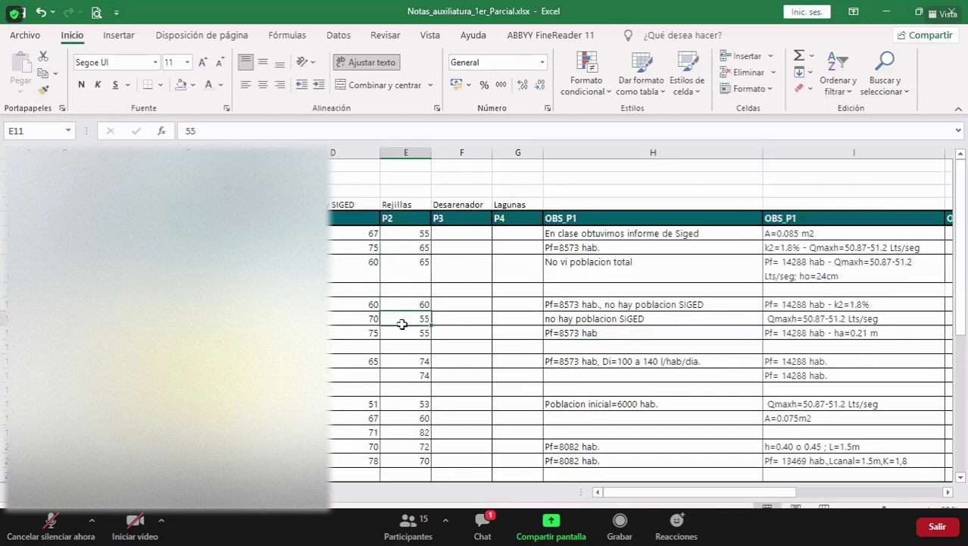
{"action": "left_click", "coordinate": [402, 331]}
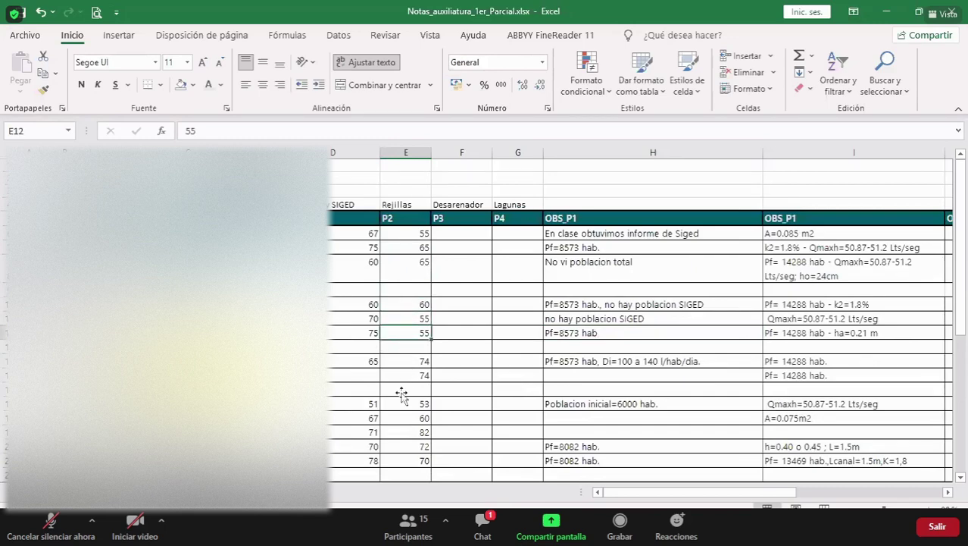
Look through the practice grades down to E35 and back to the header row, then from D6 over the whole list again.
{"action": "scroll", "coordinate": [400, 396], "scroll_direction": "down", "scroll_amount": 6}
{"action": "left_click", "coordinate": [400, 429]}
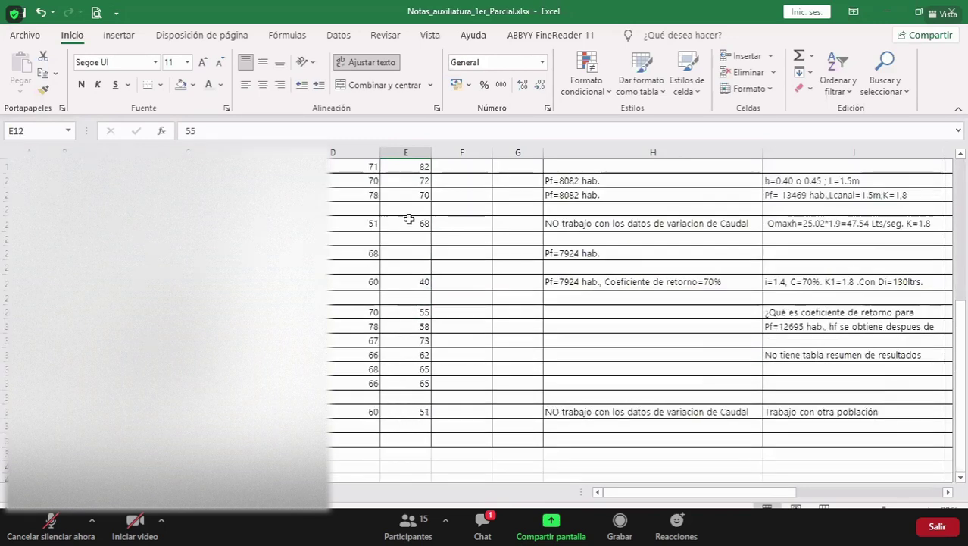
{"action": "scroll", "coordinate": [394, 223], "scroll_direction": "up", "scroll_amount": 4}
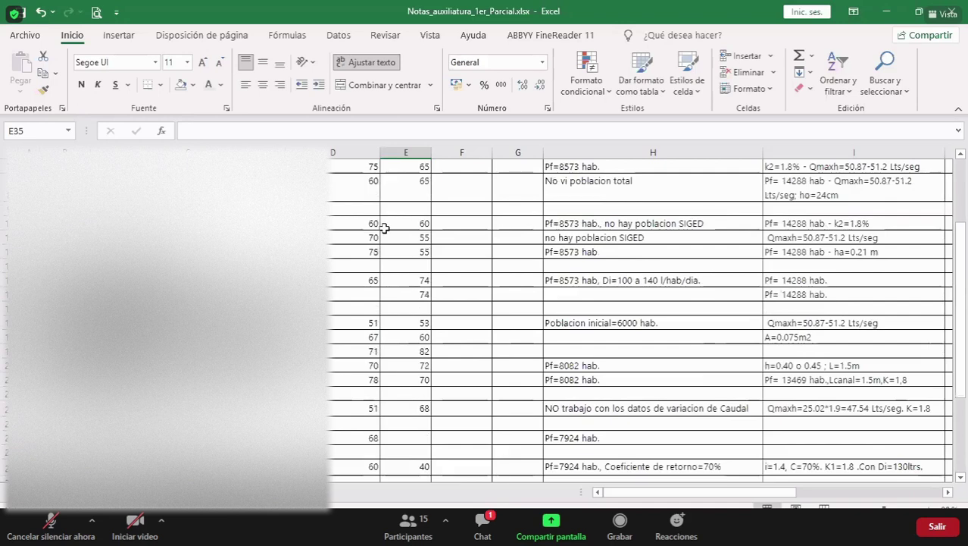
{"action": "scroll", "coordinate": [402, 249], "scroll_direction": "up", "scroll_amount": 2}
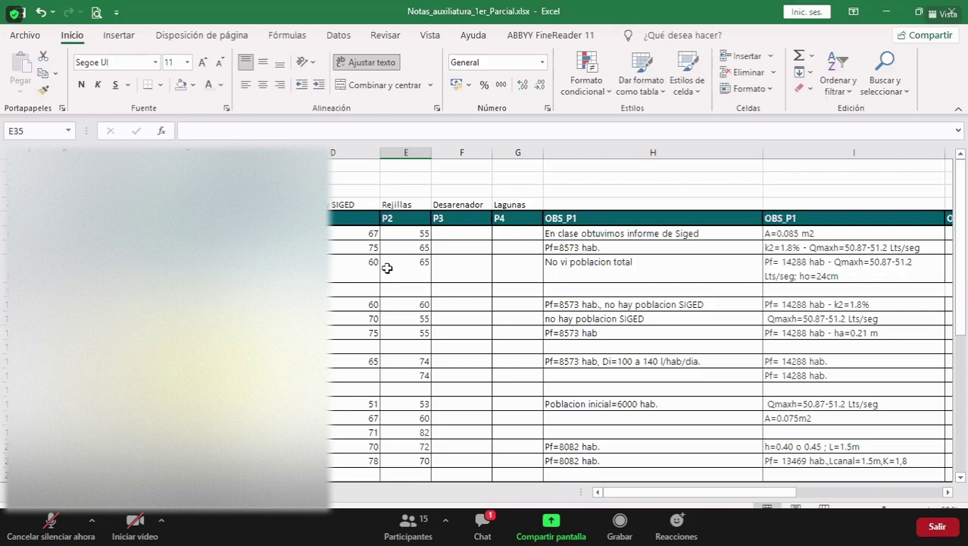
{"action": "left_click", "coordinate": [367, 234]}
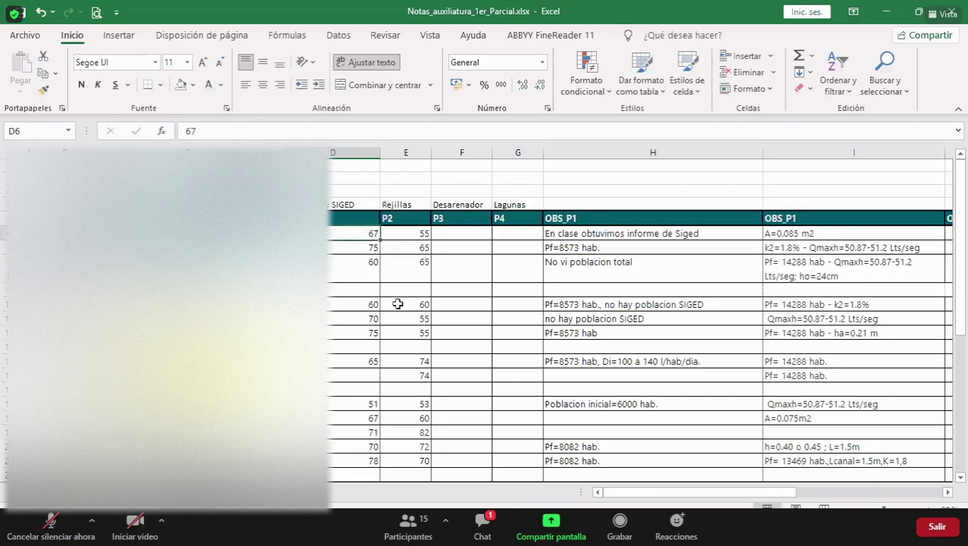
{"action": "scroll", "coordinate": [398, 304], "scroll_direction": "down", "scroll_amount": 6}
{"action": "scroll", "coordinate": [410, 357], "scroll_direction": "up", "scroll_amount": 6}
Mark the Desarenador and Lagunas cells F6:G8, select F10, and look through the student rows down and back up.
{"action": "left_click_drag", "start_coordinate": [474, 232], "coordinate": [476, 296]}
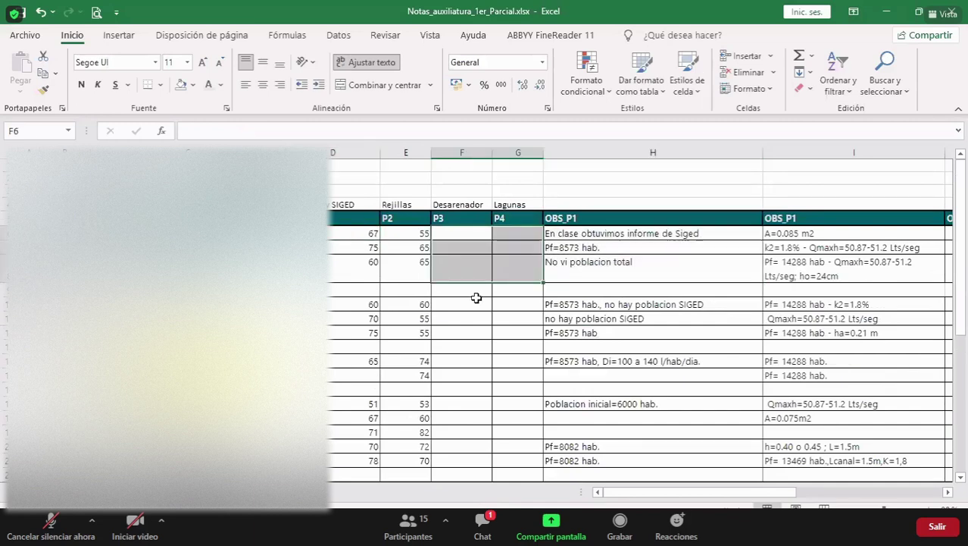
{"action": "left_click", "coordinate": [476, 302]}
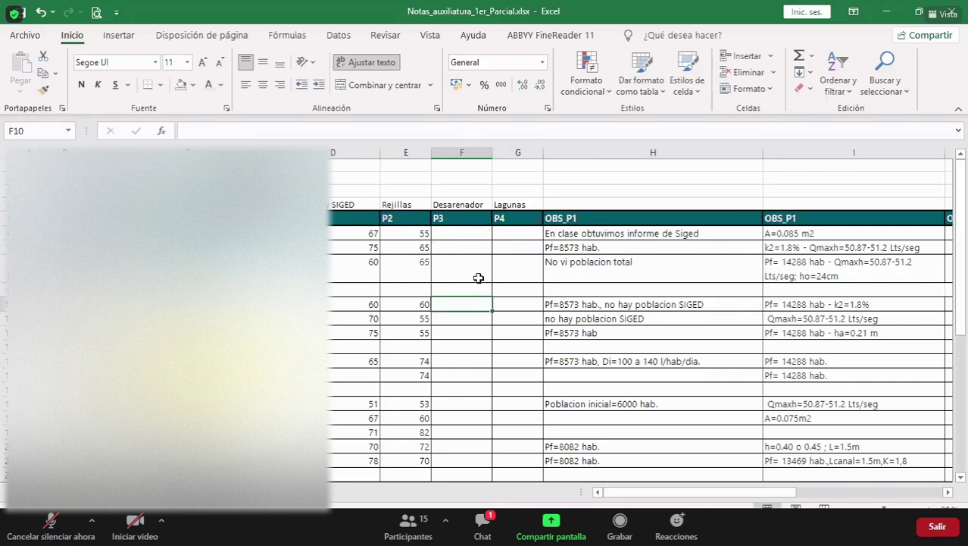
{"action": "scroll", "coordinate": [478, 277], "scroll_direction": "down", "scroll_amount": 2}
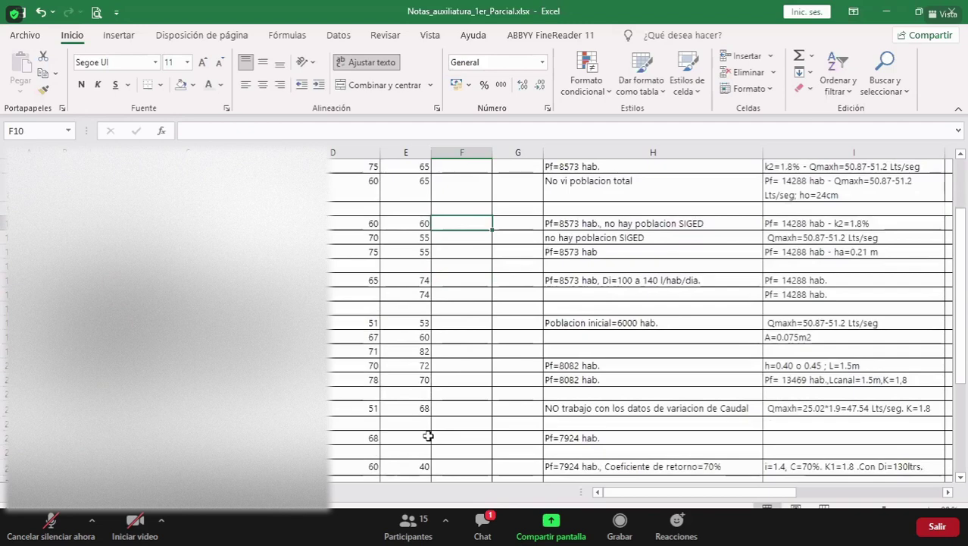
{"action": "scroll", "coordinate": [429, 436], "scroll_direction": "down", "scroll_amount": 4}
{"action": "scroll", "coordinate": [351, 237], "scroll_direction": "up", "scroll_amount": 6}
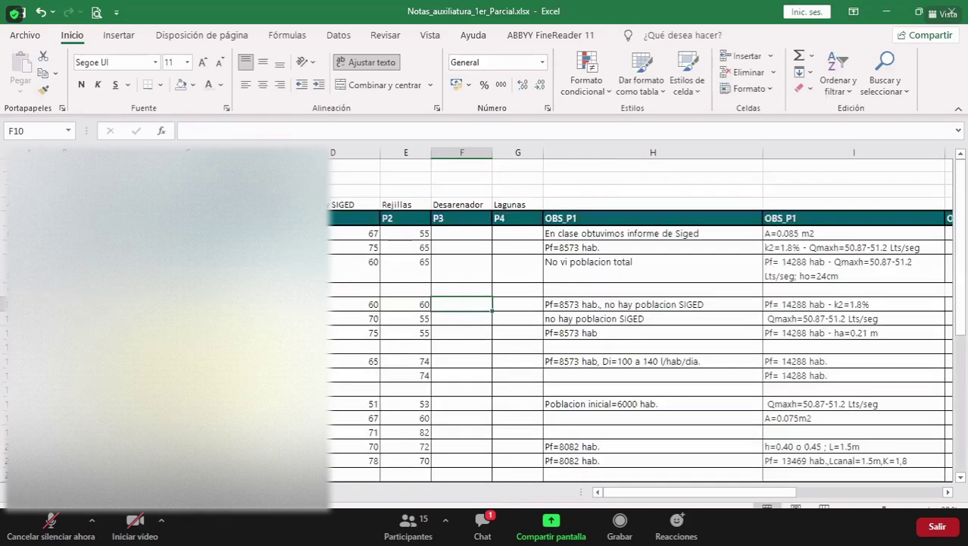
{"action": "scroll", "coordinate": [640, 314], "scroll_direction": "down", "scroll_amount": 2}
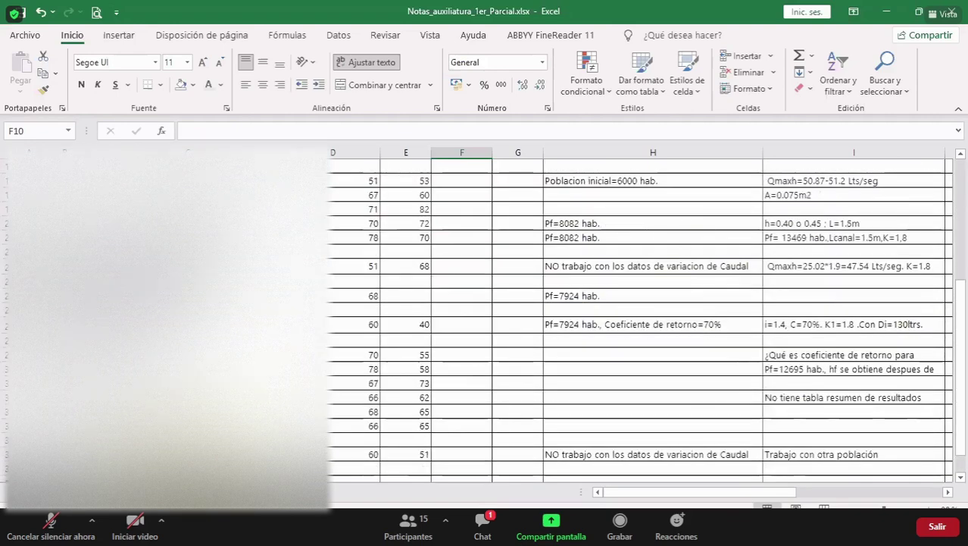
{"action": "scroll", "coordinate": [485, 318], "scroll_direction": "up", "scroll_amount": 3}
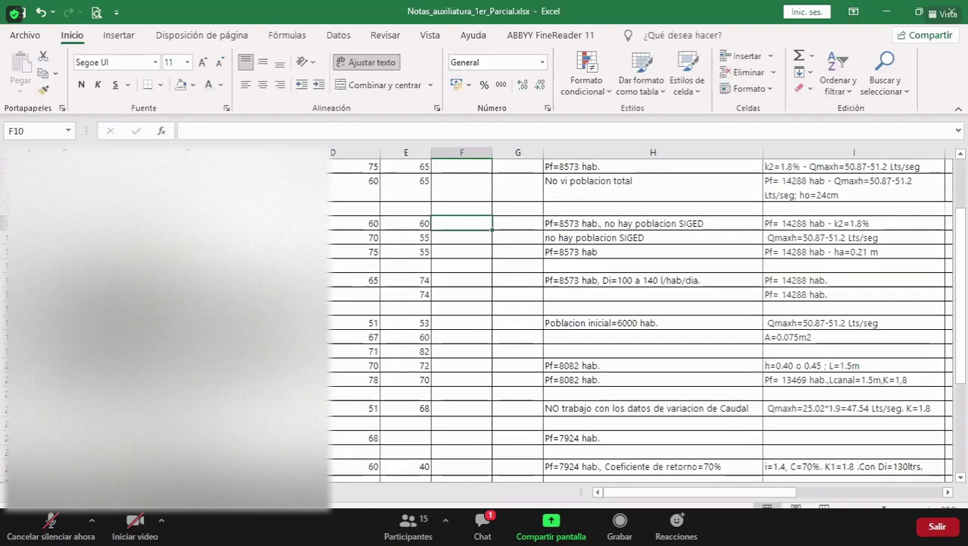
{"action": "scroll", "coordinate": [422, 411], "scroll_direction": "up", "scroll_amount": 2}
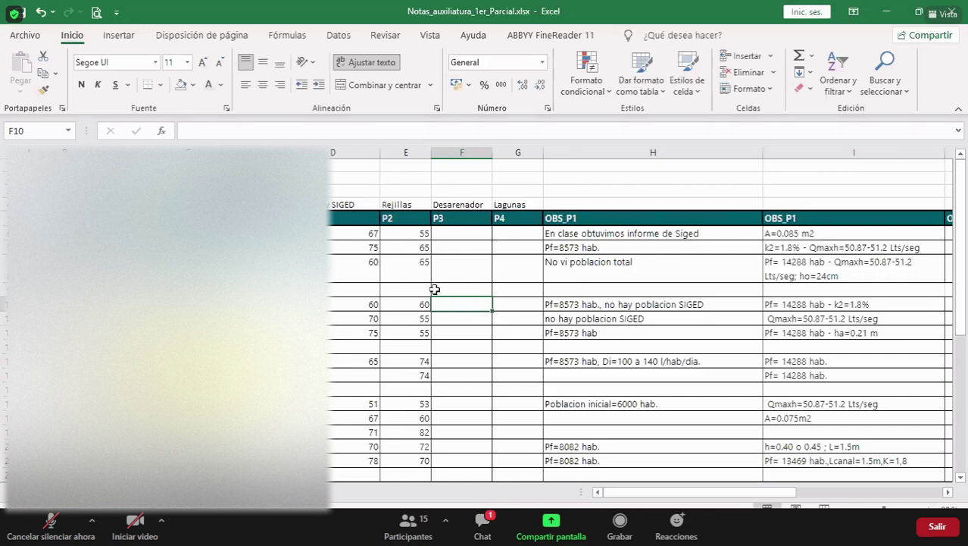
Select the blank first-practice cell D9, look through the lower student rows, and return to the top at G7.
{"action": "left_click", "coordinate": [363, 292]}
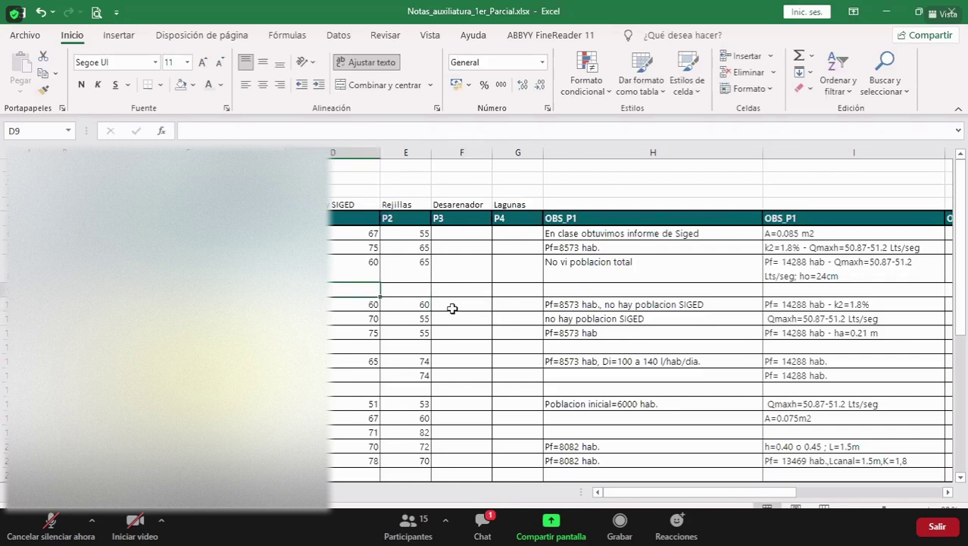
{"action": "scroll", "coordinate": [450, 362], "scroll_direction": "down", "scroll_amount": 4}
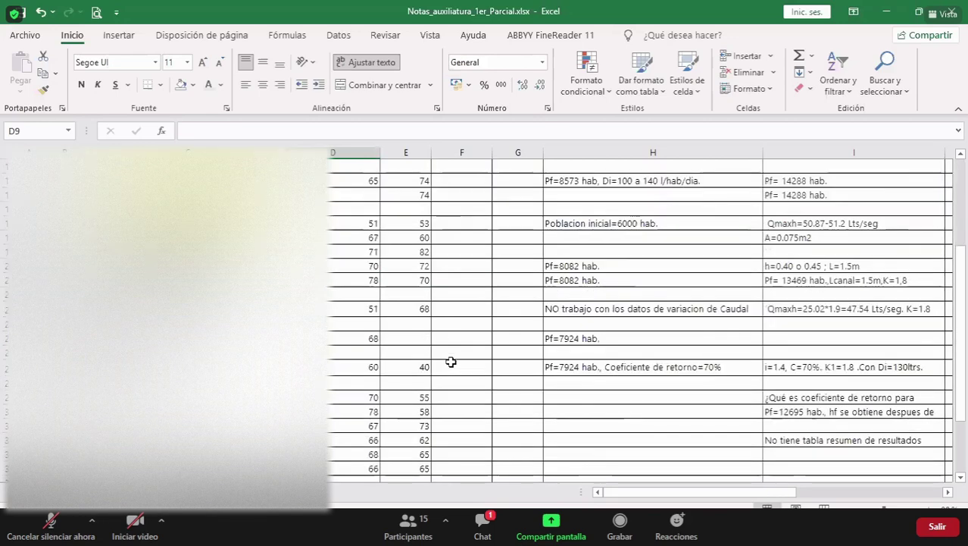
{"action": "scroll", "coordinate": [452, 362], "scroll_direction": "down", "scroll_amount": 4}
{"action": "scroll", "coordinate": [456, 361], "scroll_direction": "up", "scroll_amount": 4}
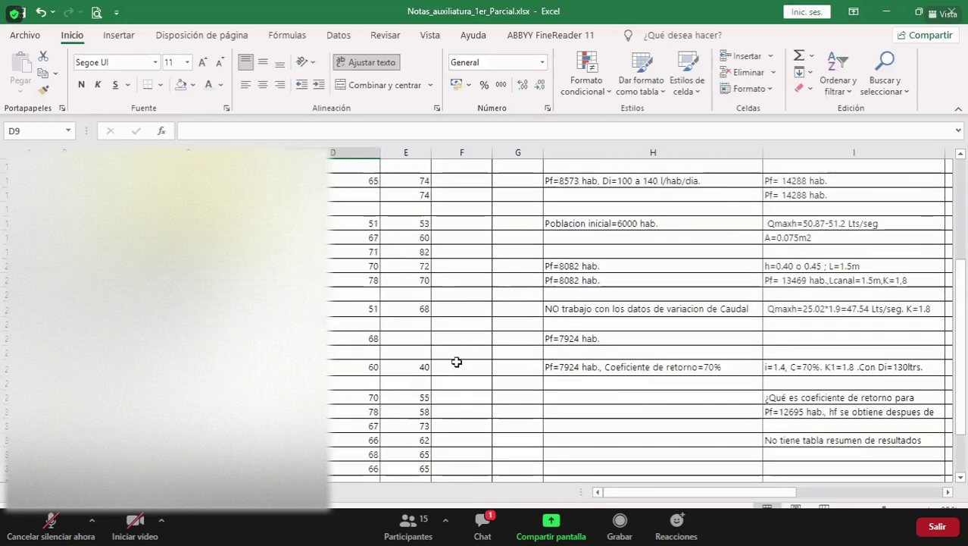
{"action": "scroll", "coordinate": [456, 361], "scroll_direction": "up", "scroll_amount": 4}
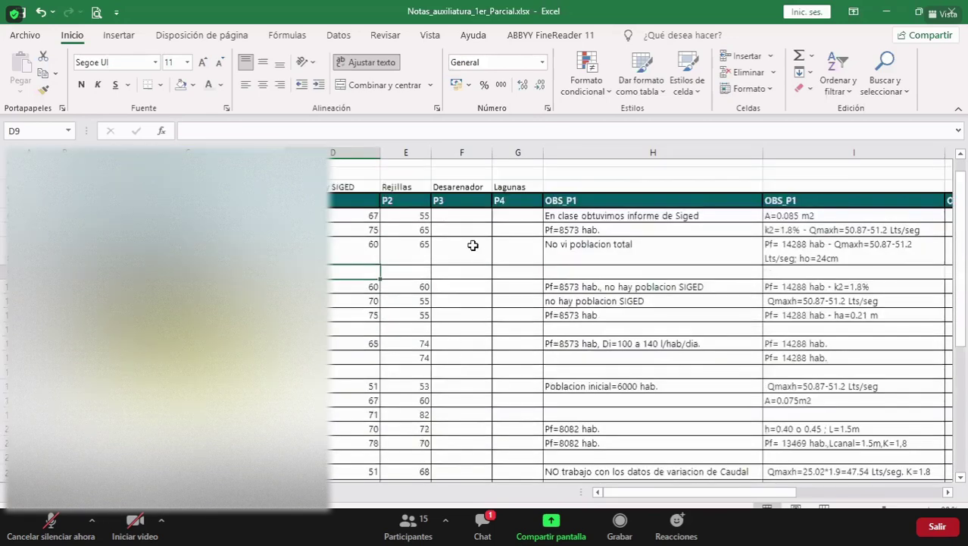
{"action": "scroll", "coordinate": [504, 245], "scroll_direction": "down", "scroll_amount": 2}
{"action": "scroll", "coordinate": [504, 245], "scroll_direction": "up", "scroll_amount": 2}
{"action": "left_click", "coordinate": [504, 245]}
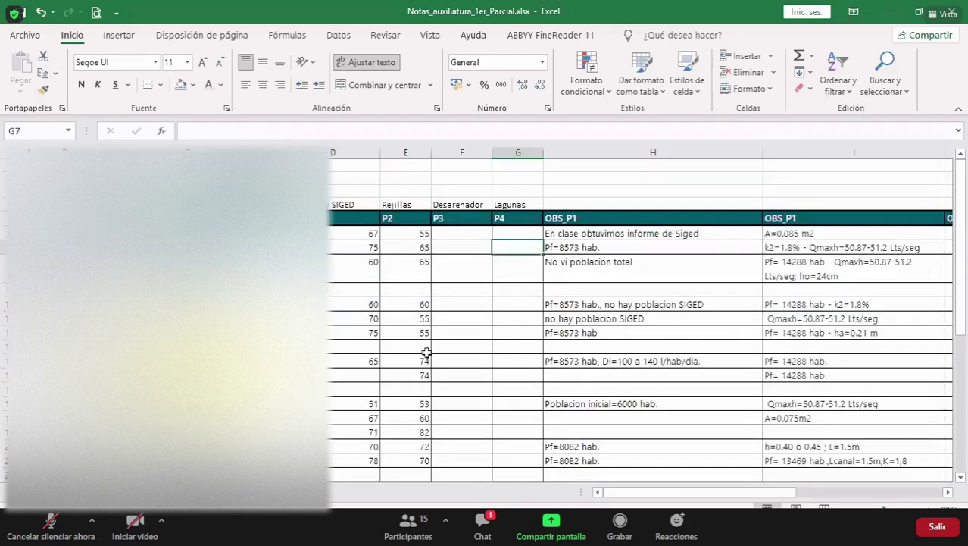
Highlight in yellow the student's name in C25, whose Rejillas (P2) grade in E25 is missing.
{"action": "scroll", "coordinate": [417, 375], "scroll_direction": "down", "scroll_amount": 3}
{"action": "left_click", "coordinate": [413, 381]}
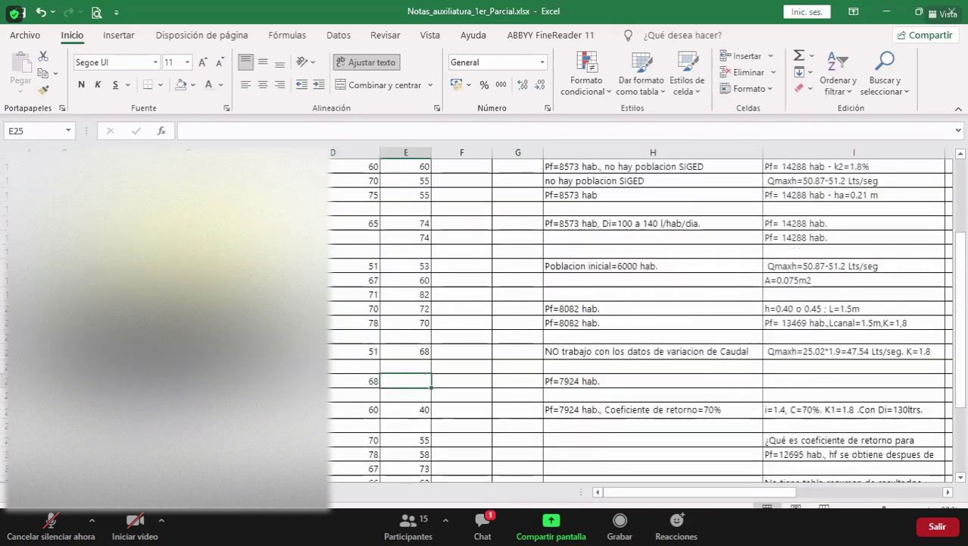
{"action": "key", "text": "Left"}
{"action": "key", "text": "Left"}
{"action": "key", "text": "Down"}
{"action": "key", "text": "Up"}
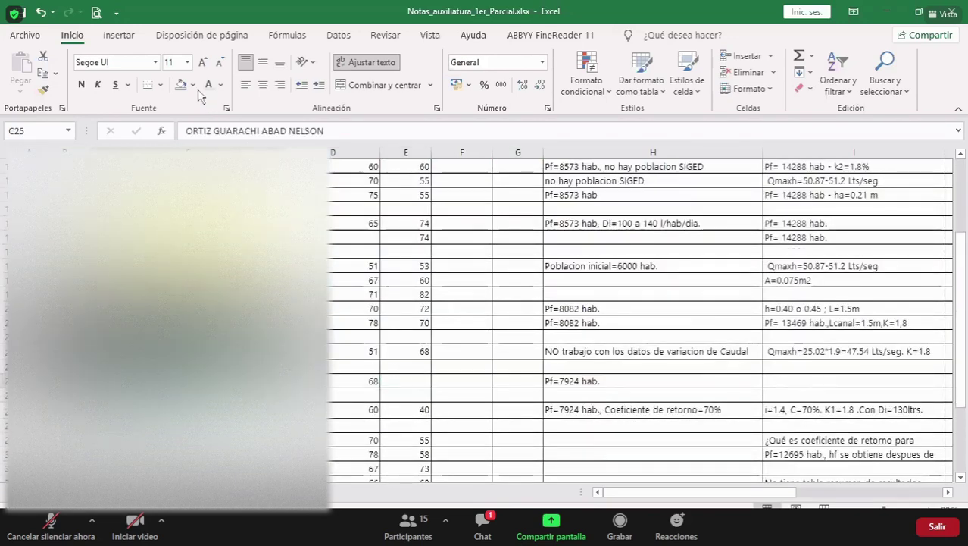
{"action": "left_click", "coordinate": [181, 84]}
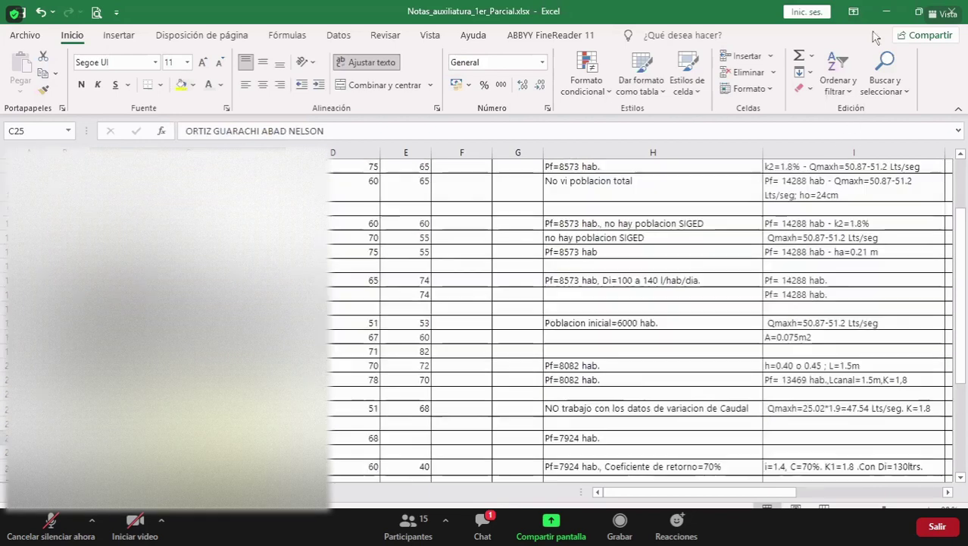
Switch from Excel to the Practica_2_Rejillas_22.09.21 folder and look through the submitted files.
{"action": "scroll", "coordinate": [551, 336], "scroll_direction": "up", "scroll_amount": 1}
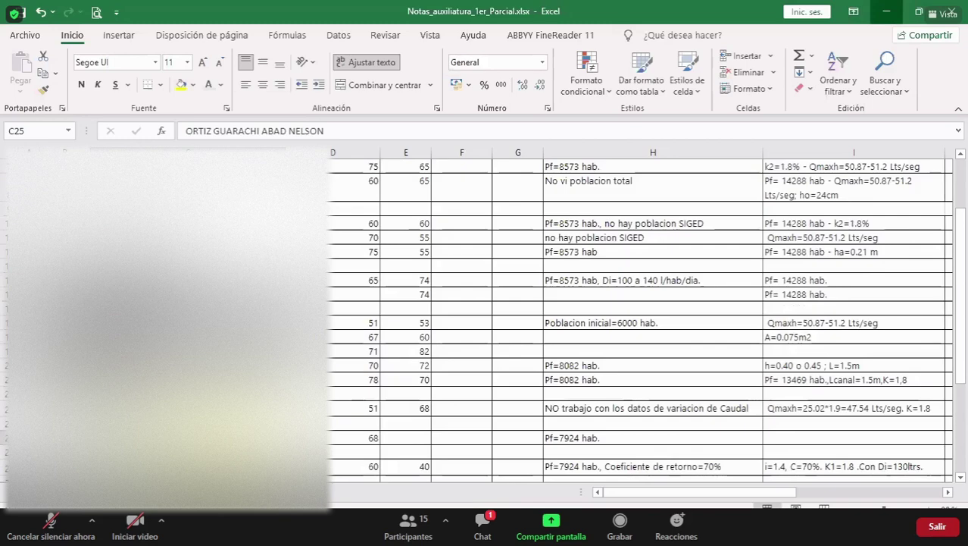
{"action": "mouse_move", "coordinate": [425, 450]}
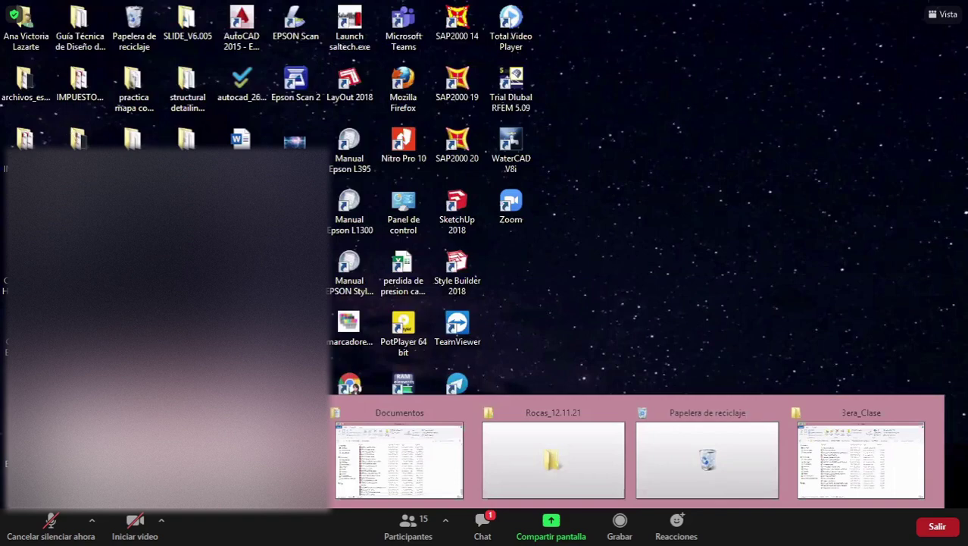
{"action": "left_click", "coordinate": [834, 464]}
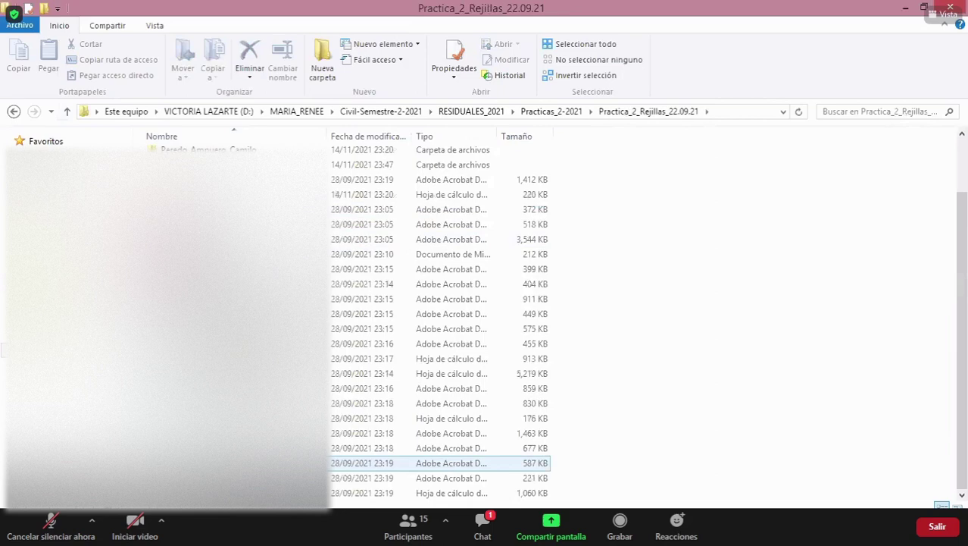
{"action": "scroll", "coordinate": [440, 439], "scroll_direction": "up", "scroll_amount": 2}
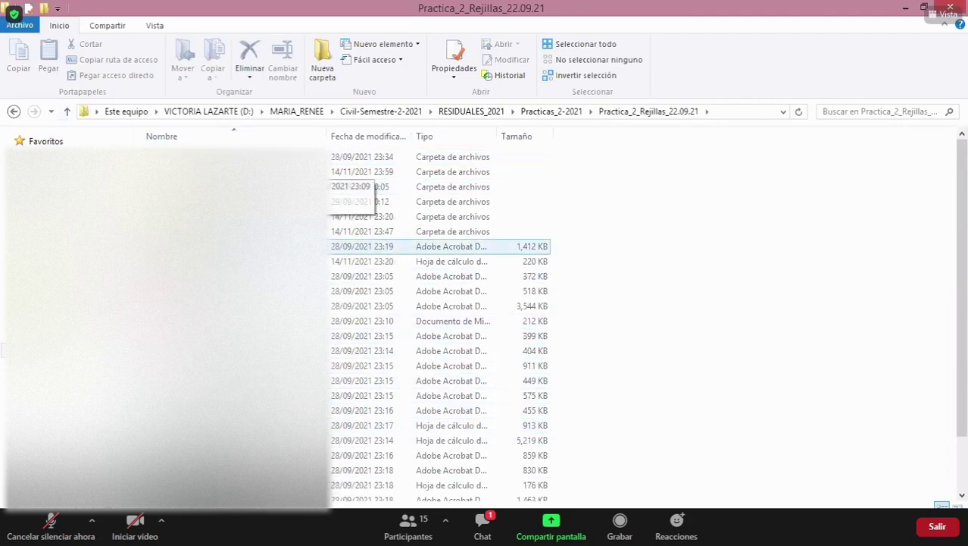
{"action": "scroll", "coordinate": [227, 373], "scroll_direction": "down", "scroll_amount": 1}
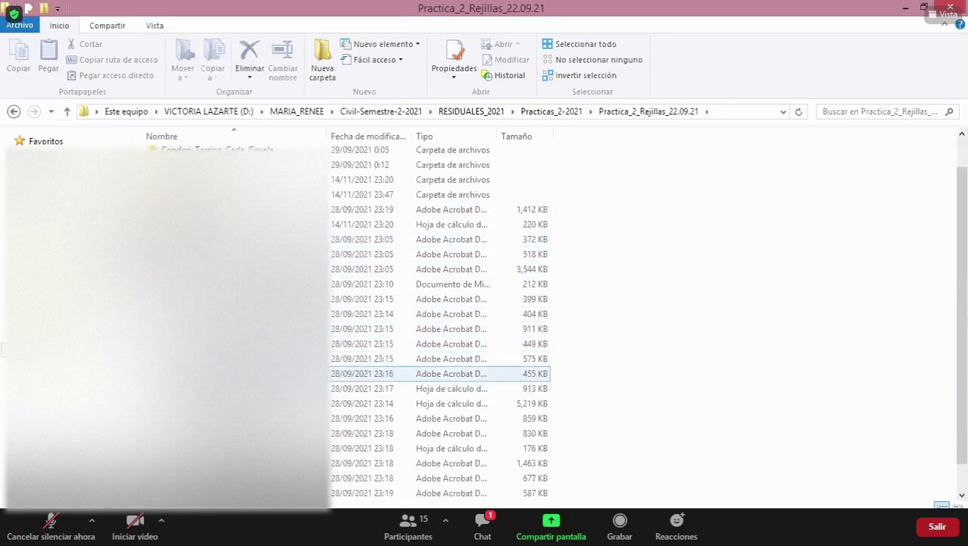
{"action": "scroll", "coordinate": [228, 373], "scroll_direction": "down", "scroll_amount": 1}
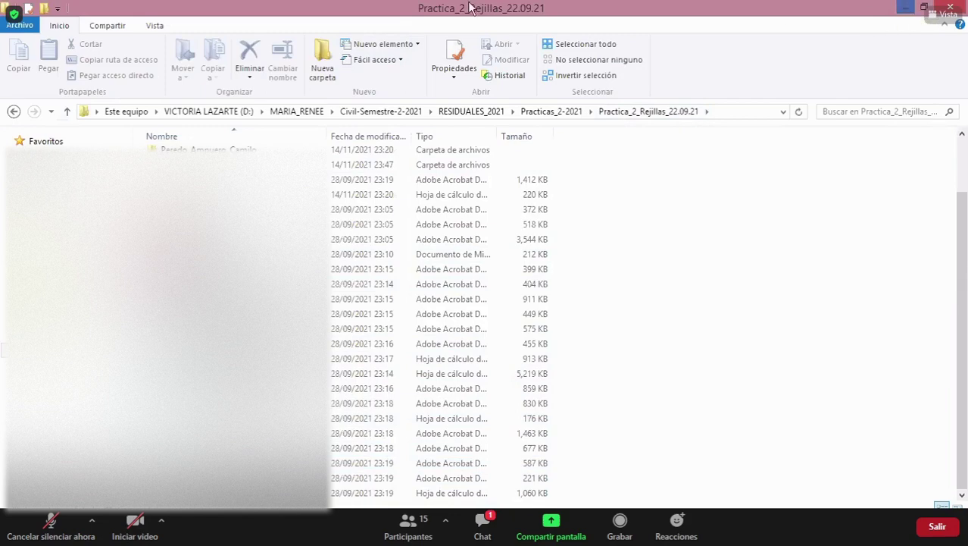
Move the 220 KB spreadsheet dated 14/11/2021 23:20 into the student's subfolder and open that subfolder.
{"action": "left_click", "coordinate": [227, 194]}
{"action": "left_click_drag", "start_coordinate": [227, 194], "coordinate": [227, 164]}
{"action": "double_click", "coordinate": [227, 164]}
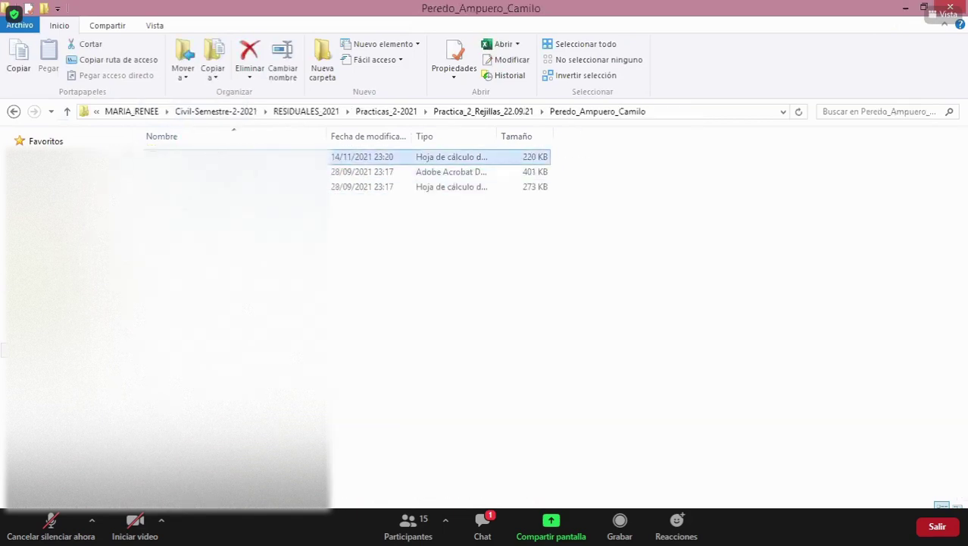
Cut the 220 KB spreadsheet from the student's subfolder and paste it into the Practica2_Resuelta folder.
{"action": "right_click", "coordinate": [170, 149]}
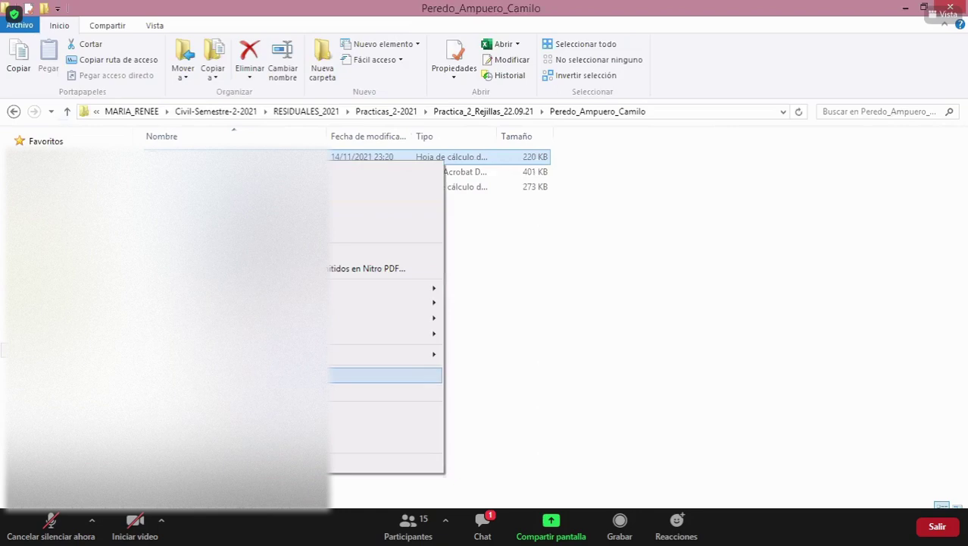
{"action": "left_click", "coordinate": [303, 375]}
{"action": "left_click", "coordinate": [67, 111]}
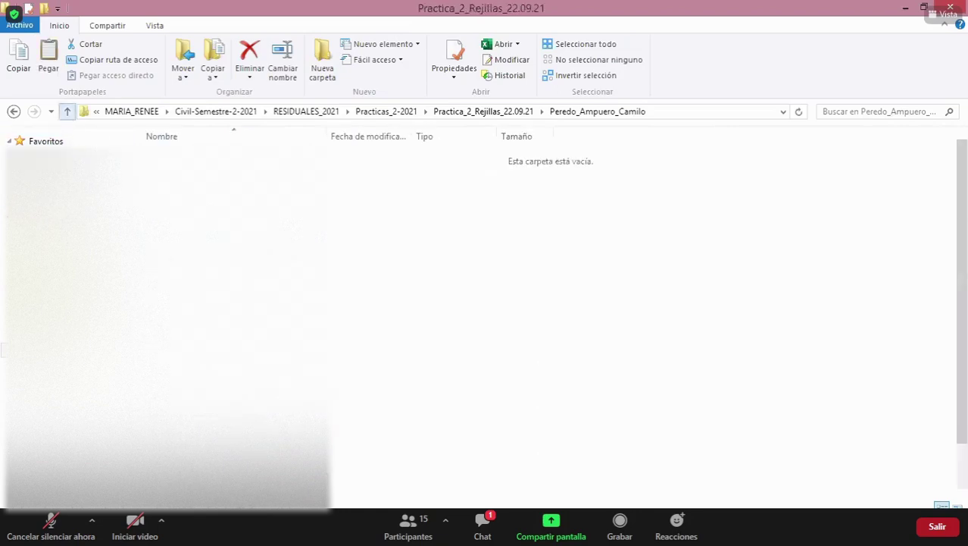
{"action": "double_click", "coordinate": [364, 231]}
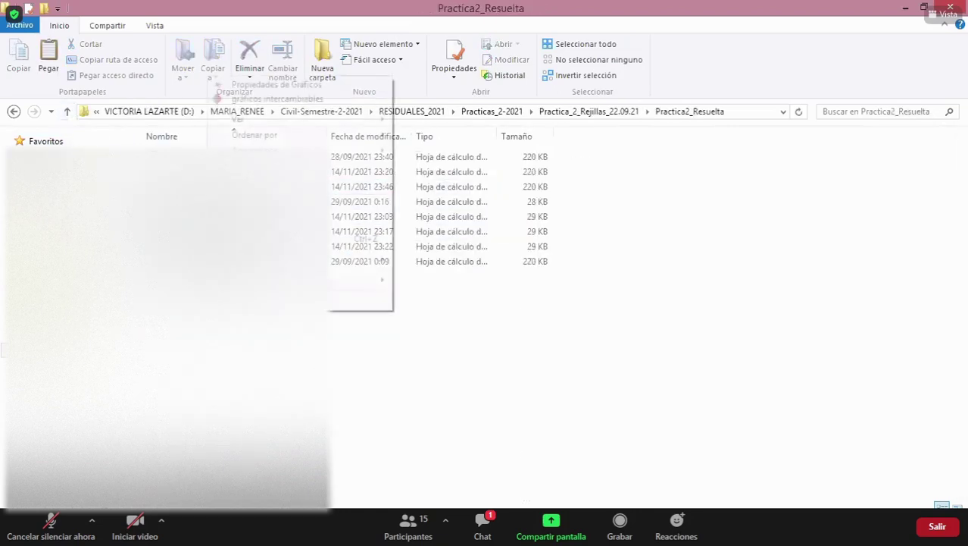
{"action": "left_click", "coordinate": [250, 212]}
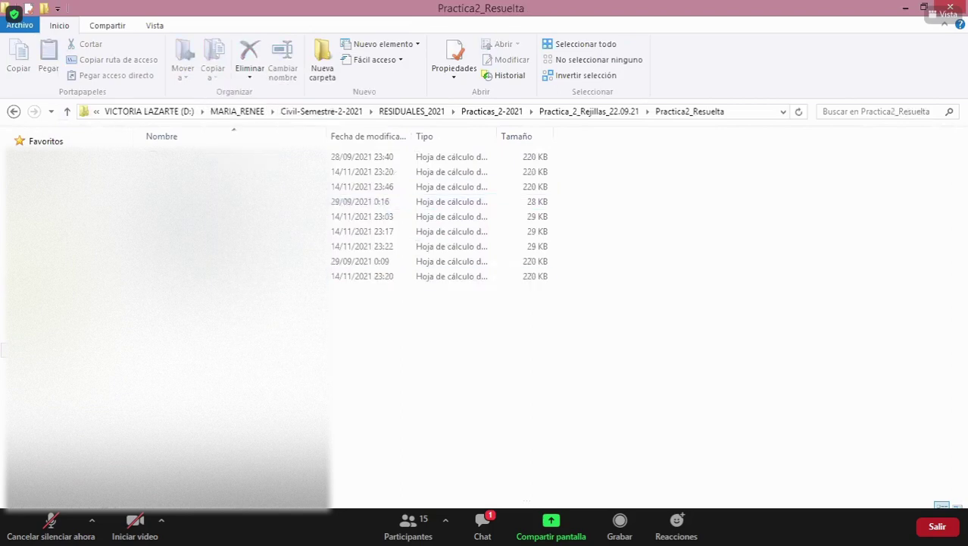
Refresh the parent Practica_2_Rejillas_22.09.21 folder and minimize its window.
{"action": "left_click", "coordinate": [68, 110]}
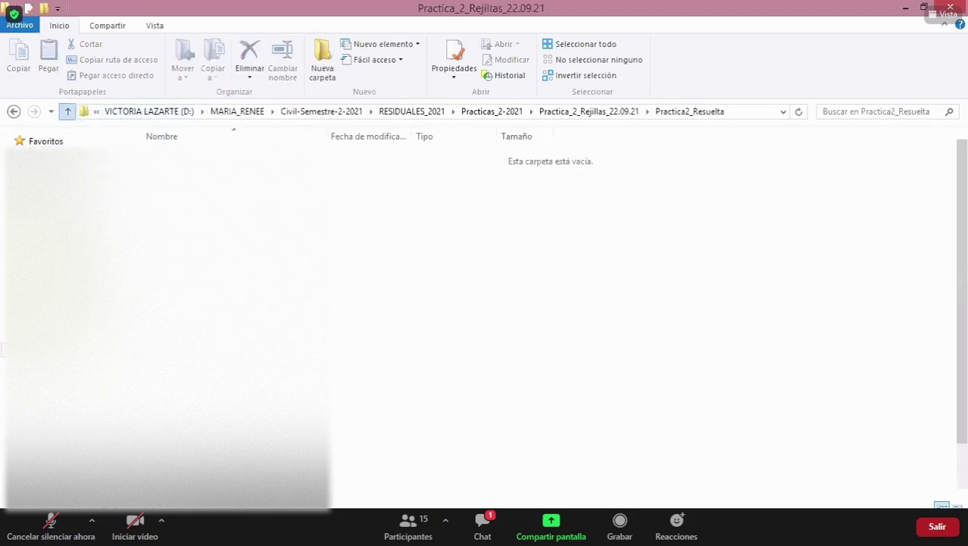
{"action": "left_click", "coordinate": [663, 225]}
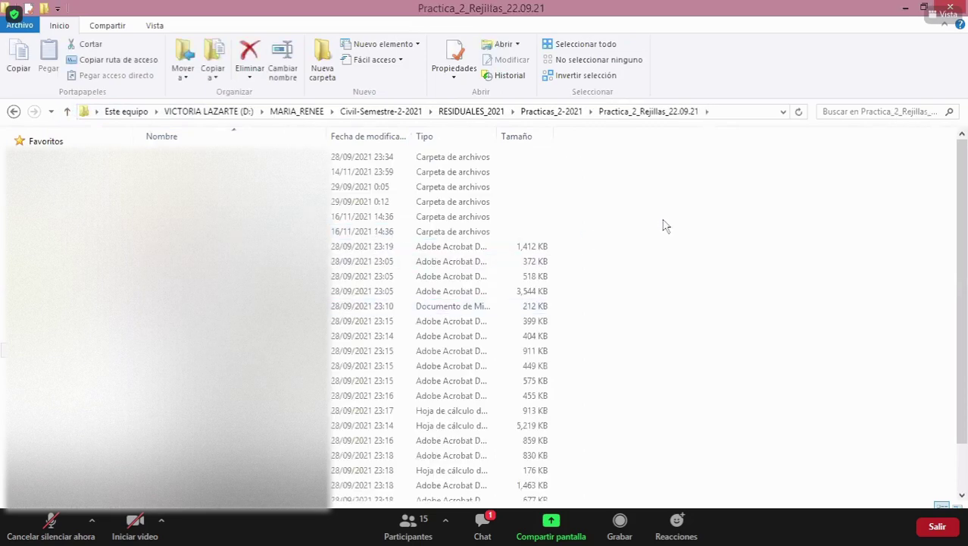
{"action": "right_click", "coordinate": [665, 226]}
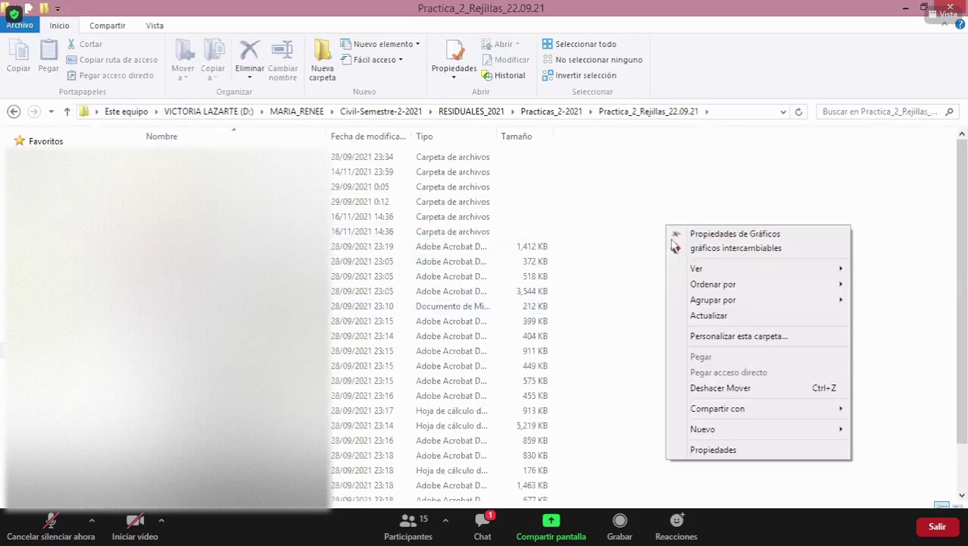
{"action": "left_click", "coordinate": [717, 325]}
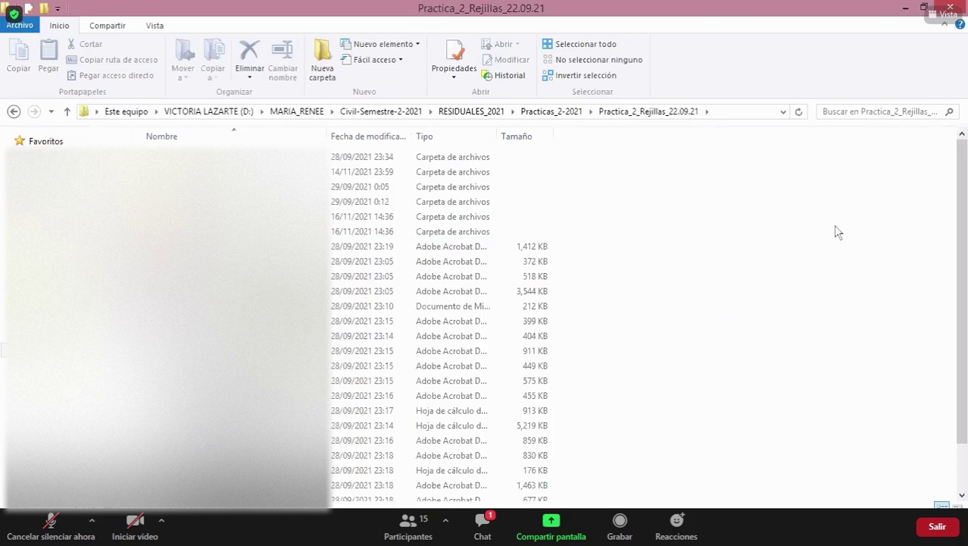
{"action": "left_click", "coordinate": [906, 8]}
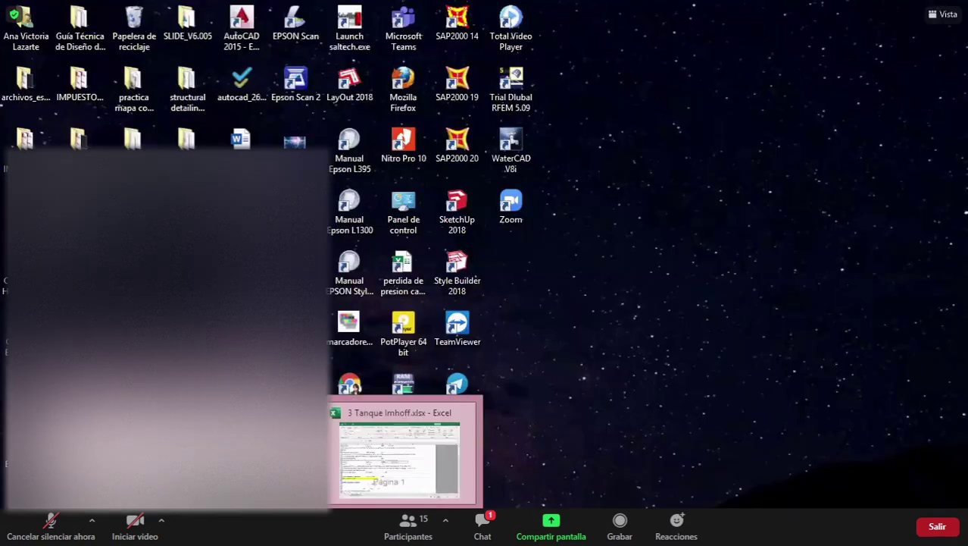
Switch to the Notas_auxiliatura_1er_Parcial.xlsx workbook and narrow the Desarenador and Lagunas columns.
{"action": "left_click", "coordinate": [399, 454]}
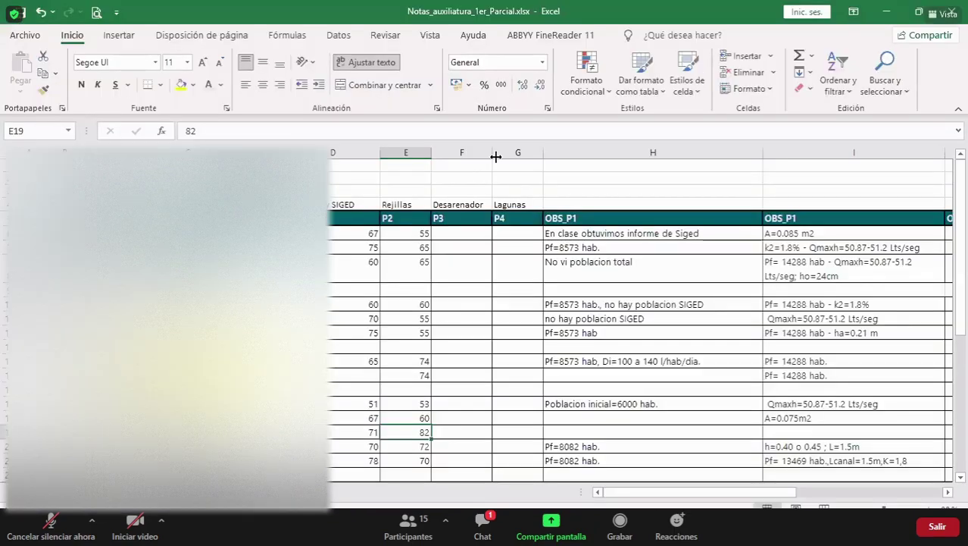
{"action": "left_click_drag", "start_coordinate": [493, 157], "coordinate": [525, 154]}
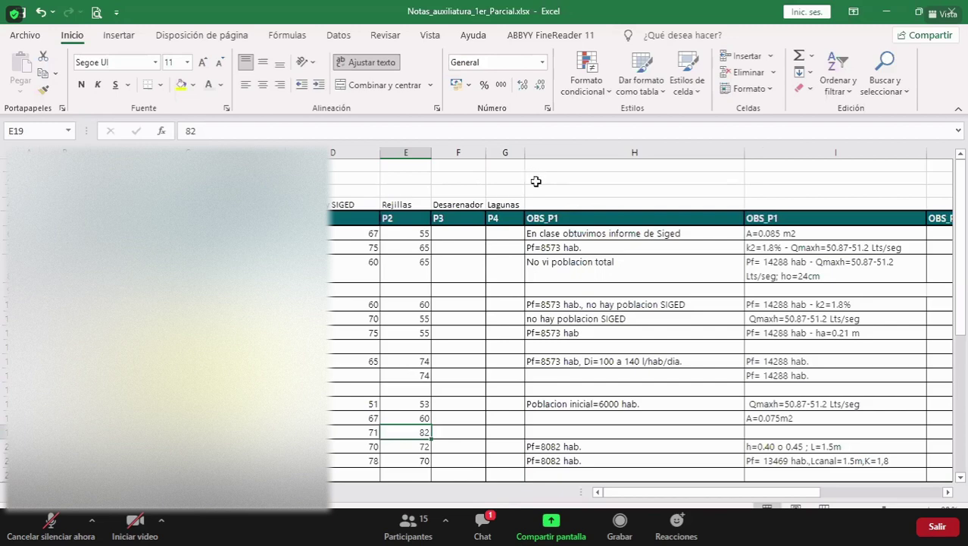
Examine the observations in columns H and I, from H6 to the row 36 remarks, then cell H23.
{"action": "left_click", "coordinate": [592, 235]}
{"action": "scroll", "coordinate": [599, 287], "scroll_direction": "down", "scroll_amount": 4}
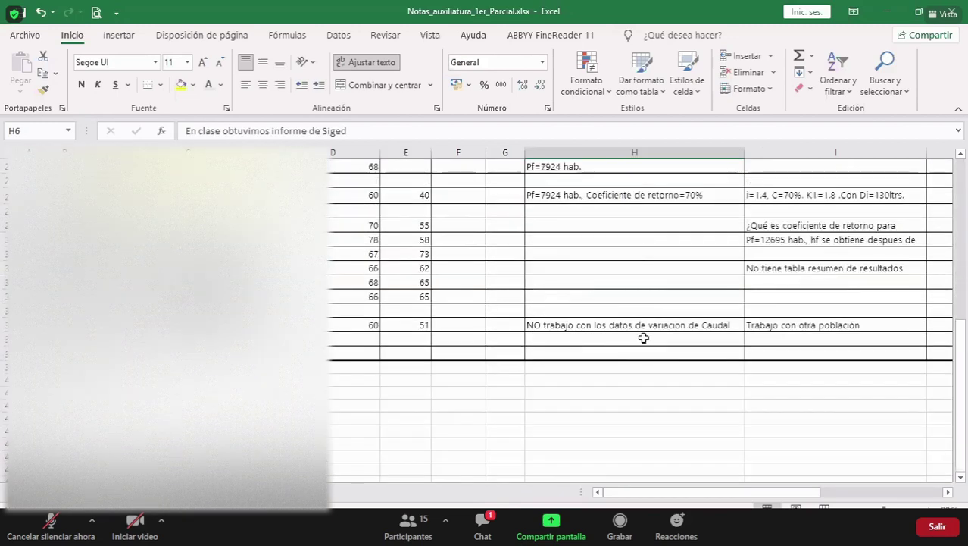
{"action": "left_click", "coordinate": [705, 327]}
{"action": "left_click", "coordinate": [757, 323]}
{"action": "left_click", "coordinate": [553, 325]}
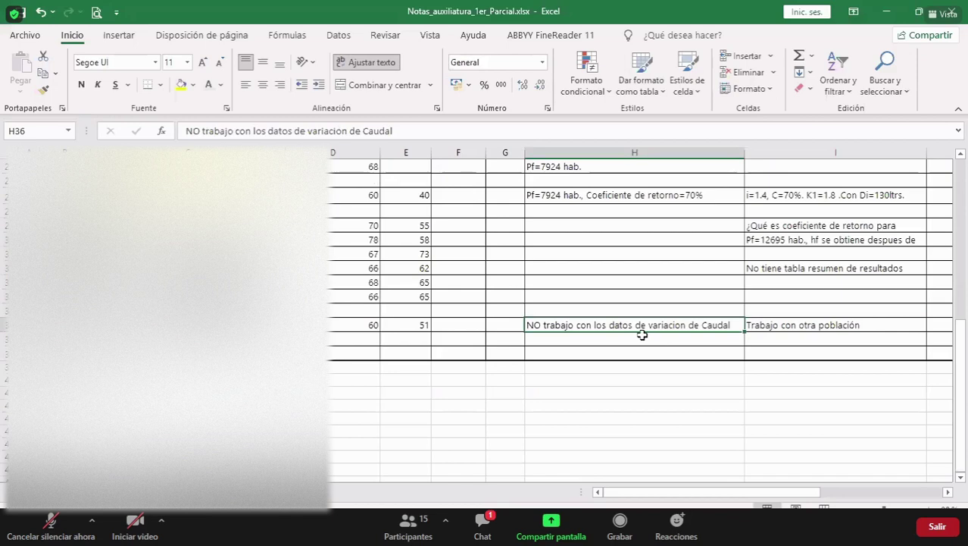
{"action": "left_click", "coordinate": [788, 327]}
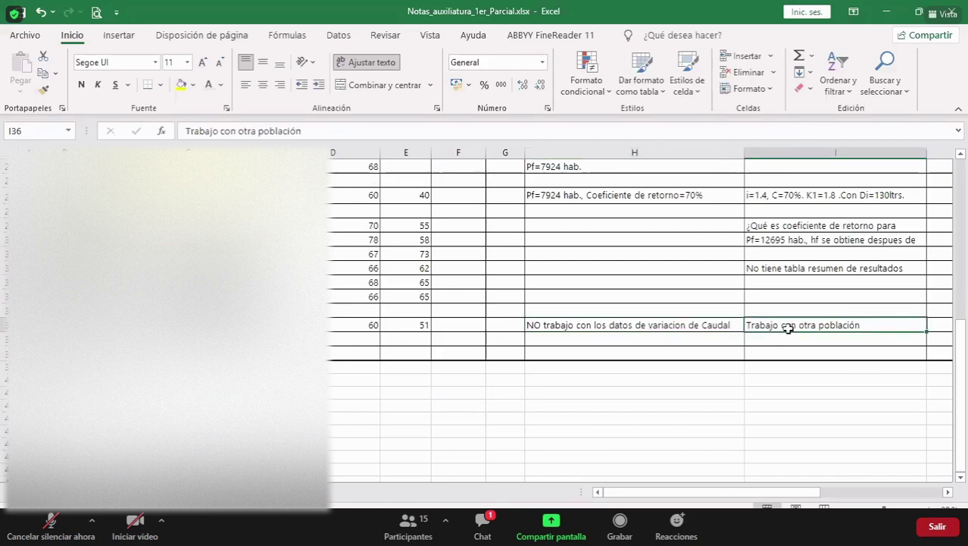
{"action": "scroll", "coordinate": [780, 334], "scroll_direction": "up", "scroll_amount": 1}
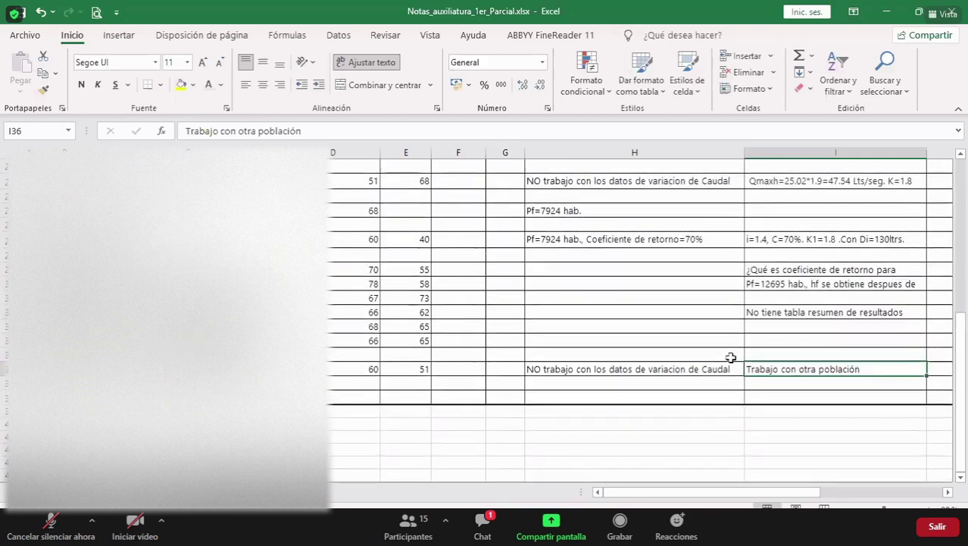
{"action": "scroll", "coordinate": [730, 358], "scroll_direction": "up", "scroll_amount": 1}
{"action": "scroll", "coordinate": [728, 371], "scroll_direction": "up", "scroll_amount": 1}
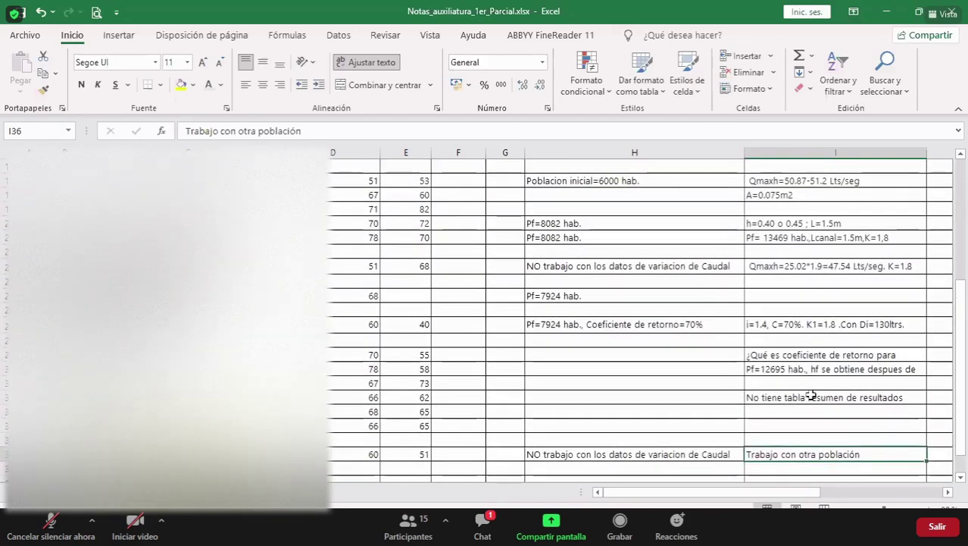
{"action": "scroll", "coordinate": [808, 395], "scroll_direction": "up", "scroll_amount": 1}
{"action": "scroll", "coordinate": [808, 395], "scroll_direction": "up", "scroll_amount": 1}
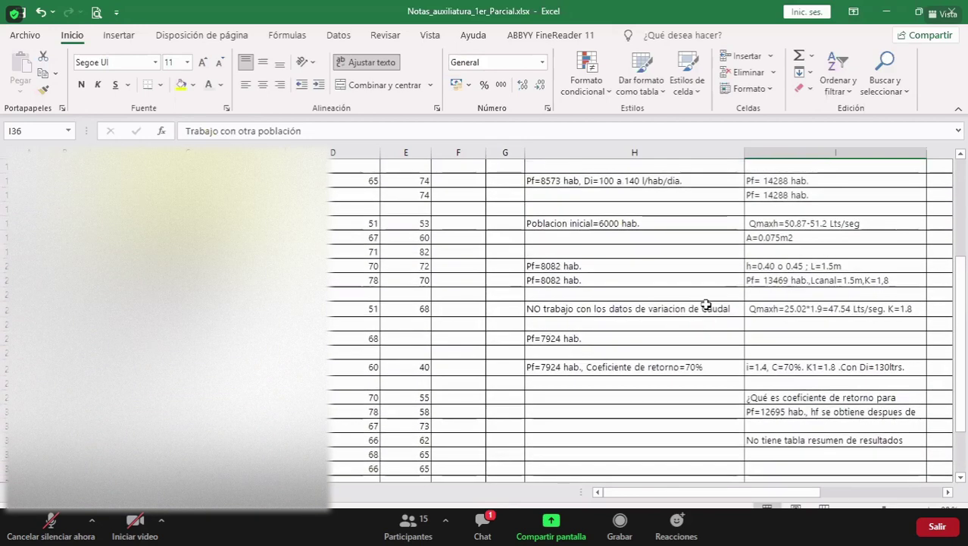
{"action": "left_click", "coordinate": [576, 309]}
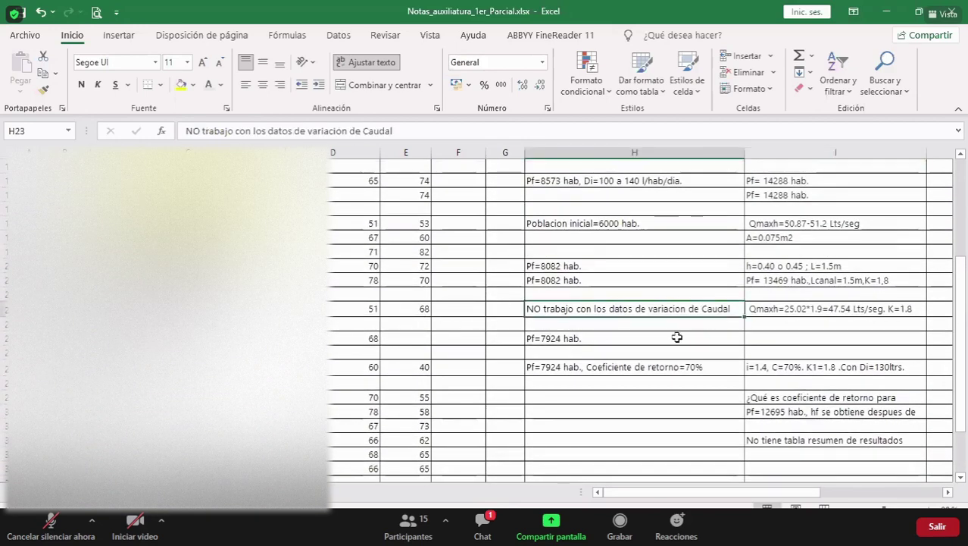
Review the column H observations on population, return coefficient and flow variation in cells H17, H27 and H23.
{"action": "scroll", "coordinate": [680, 340], "scroll_direction": "up", "scroll_amount": 1}
{"action": "scroll", "coordinate": [681, 339], "scroll_direction": "up", "scroll_amount": 3}
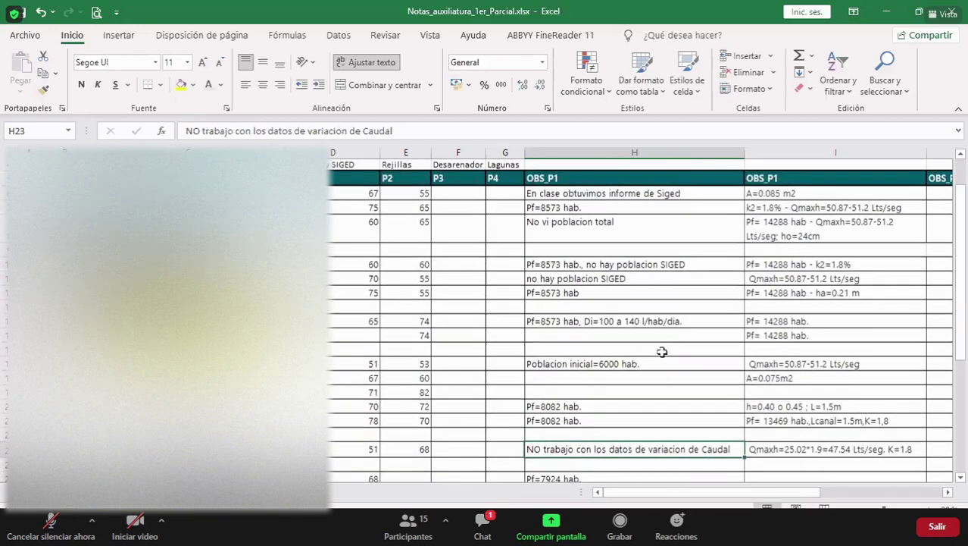
{"action": "scroll", "coordinate": [663, 350], "scroll_direction": "down", "scroll_amount": 1}
{"action": "scroll", "coordinate": [553, 352], "scroll_direction": "up", "scroll_amount": 1}
{"action": "scroll", "coordinate": [447, 358], "scroll_direction": "up", "scroll_amount": 1}
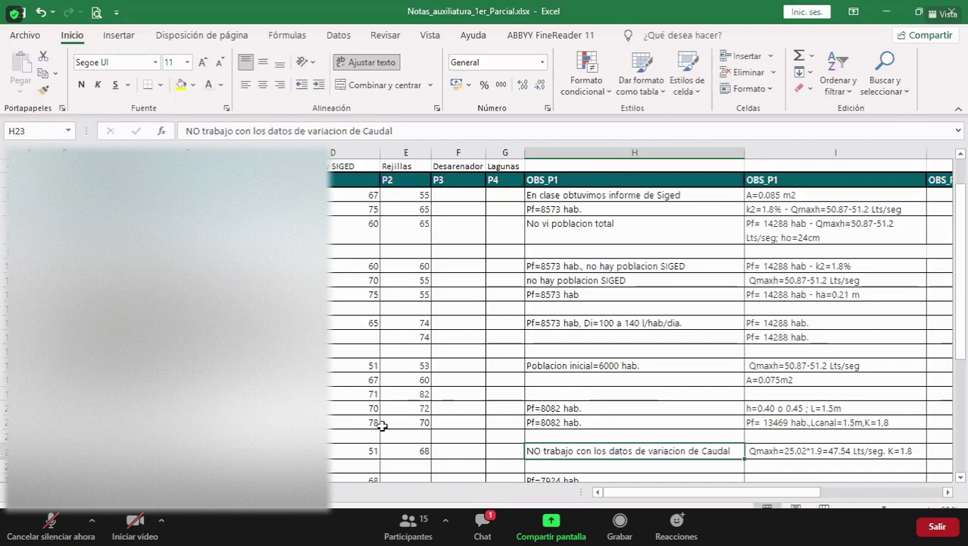
{"action": "left_click", "coordinate": [616, 359]}
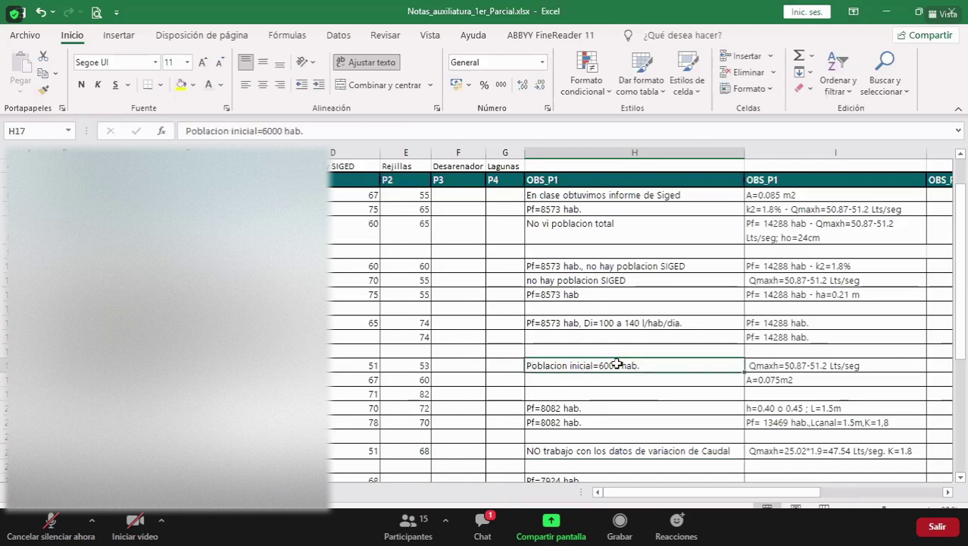
{"action": "scroll", "coordinate": [616, 360], "scroll_direction": "down", "scroll_amount": 2}
{"action": "scroll", "coordinate": [616, 362], "scroll_direction": "down", "scroll_amount": 1}
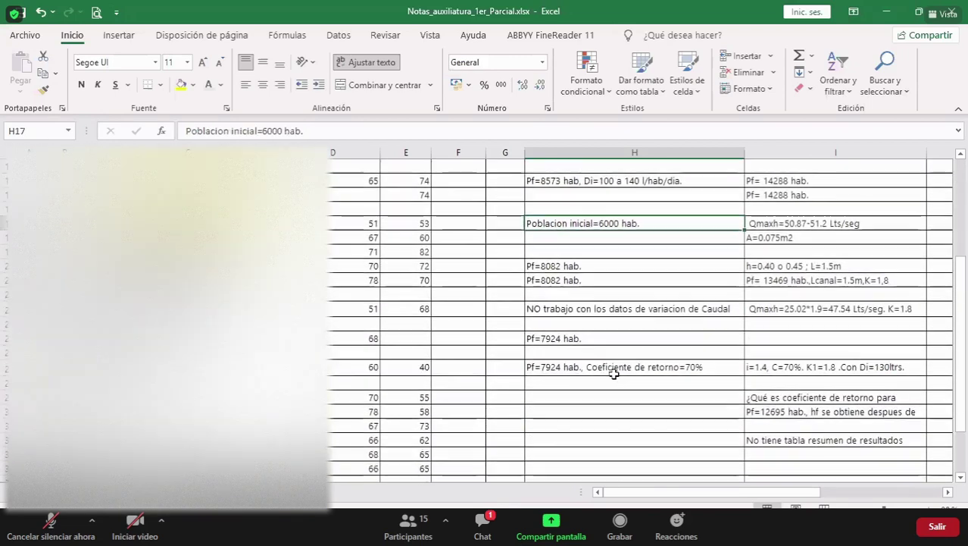
{"action": "left_click", "coordinate": [614, 368]}
{"action": "left_click", "coordinate": [626, 312]}
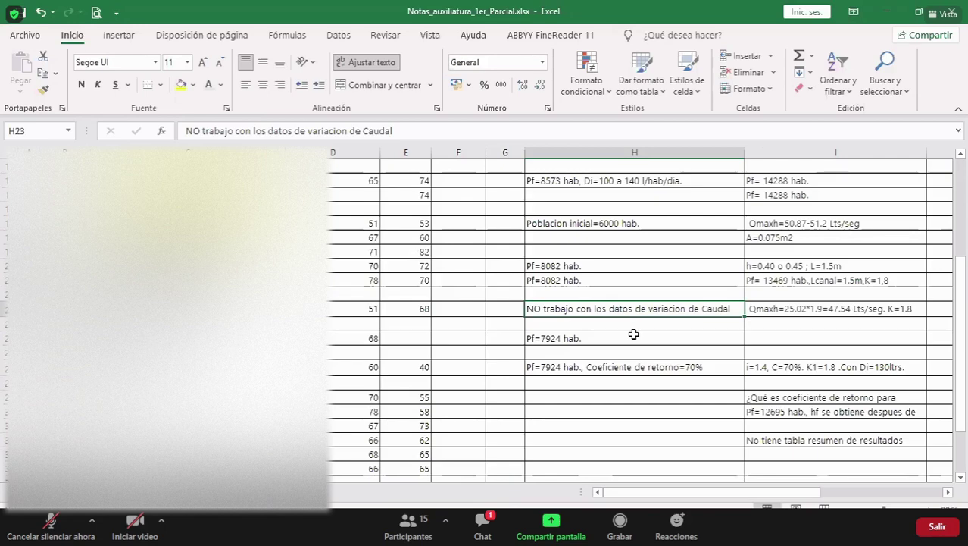
Check the P2 grades in cells E21 and E19, then look over the remaining rows of the grade table.
{"action": "left_click", "coordinate": [419, 279]}
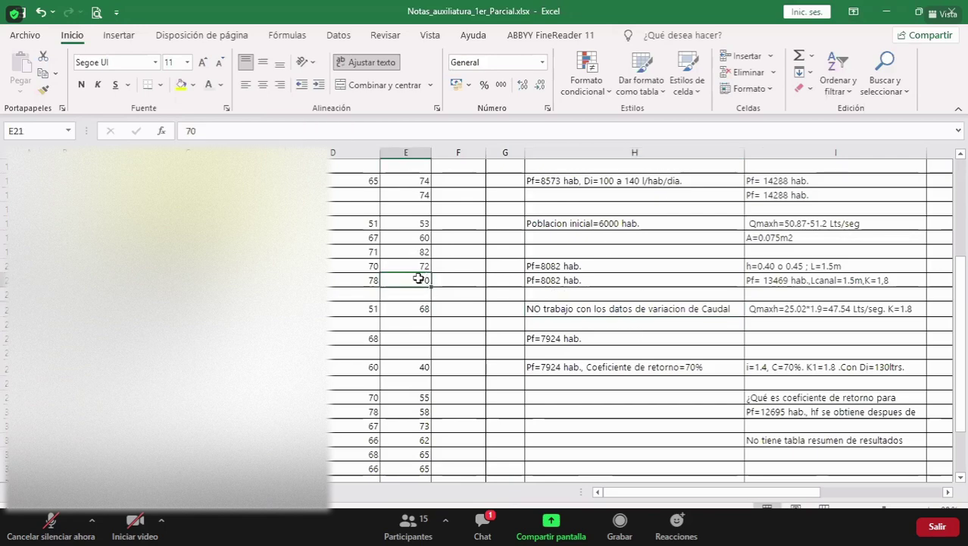
{"action": "scroll", "coordinate": [419, 279], "scroll_direction": "up", "scroll_amount": 1}
{"action": "left_click", "coordinate": [423, 295]}
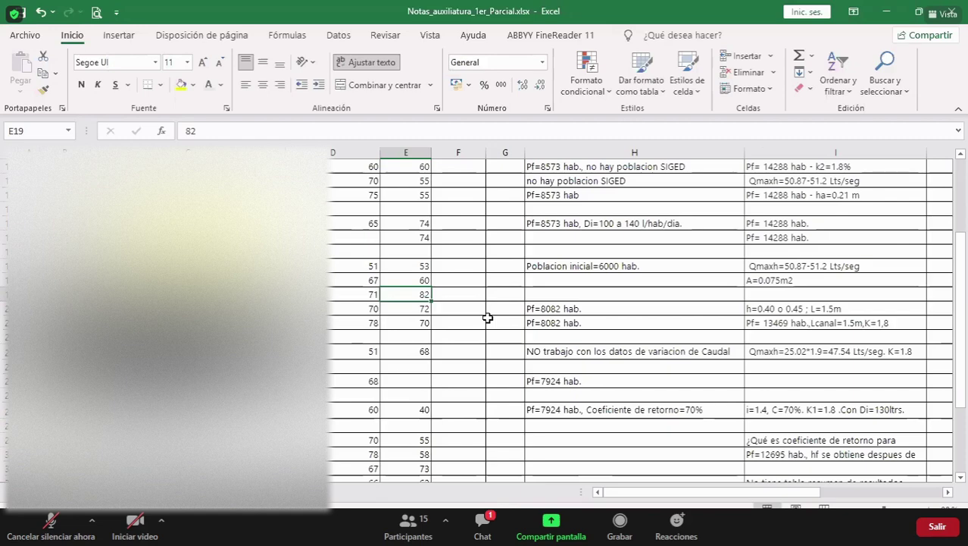
{"action": "left_click", "coordinate": [492, 334]}
{"action": "scroll", "coordinate": [493, 333], "scroll_direction": "up", "scroll_amount": 3}
{"action": "scroll", "coordinate": [494, 337], "scroll_direction": "down", "scroll_amount": 3}
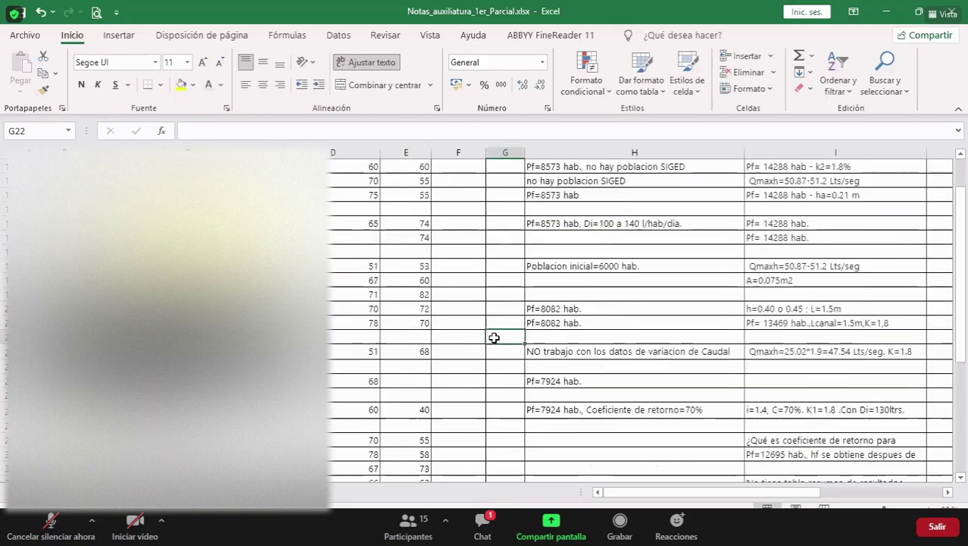
{"action": "scroll", "coordinate": [493, 337], "scroll_direction": "down", "scroll_amount": 4}
{"action": "scroll", "coordinate": [493, 337], "scroll_direction": "up", "scroll_amount": 2}
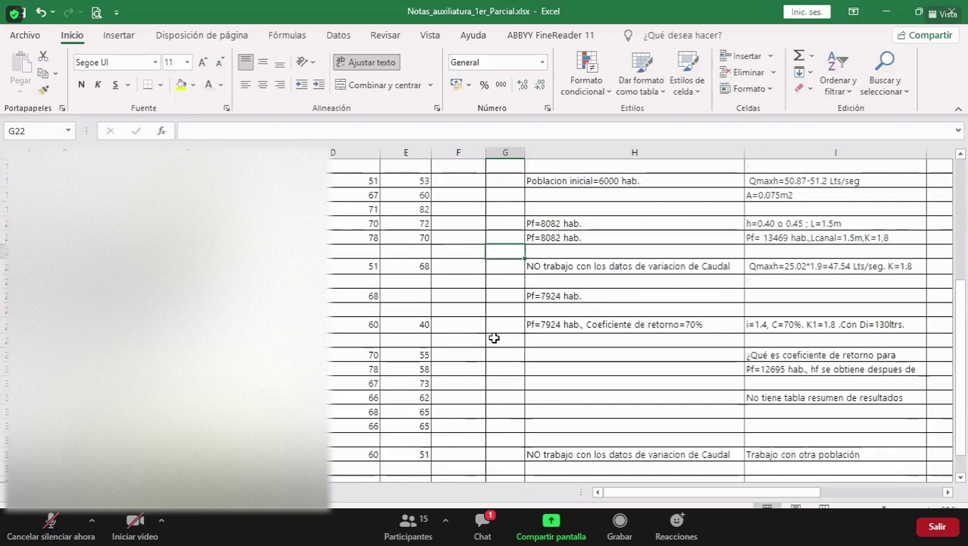
Read the return coefficient observations in H27 and I29, and check the student's name in row 29.
{"action": "left_click", "coordinate": [556, 322]}
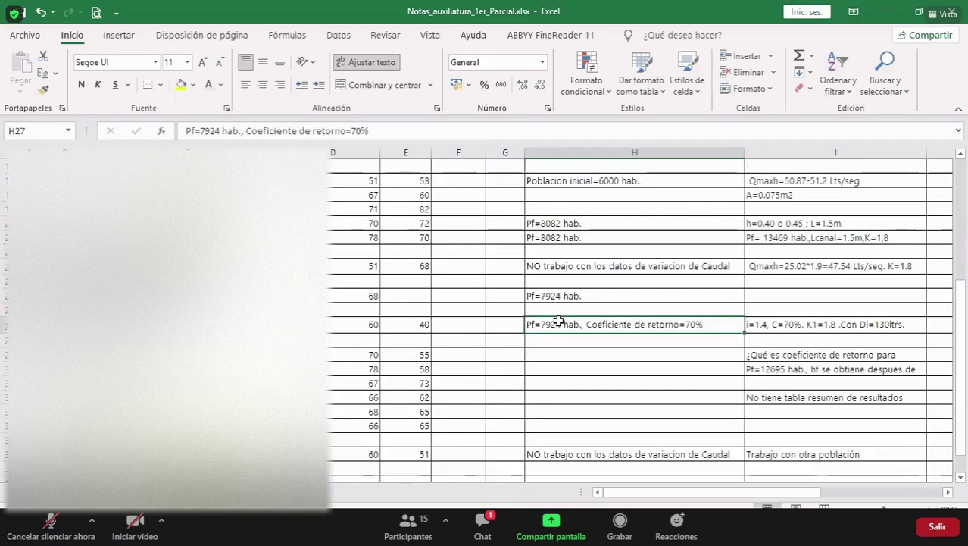
{"action": "scroll", "coordinate": [559, 320], "scroll_direction": "up", "scroll_amount": 3}
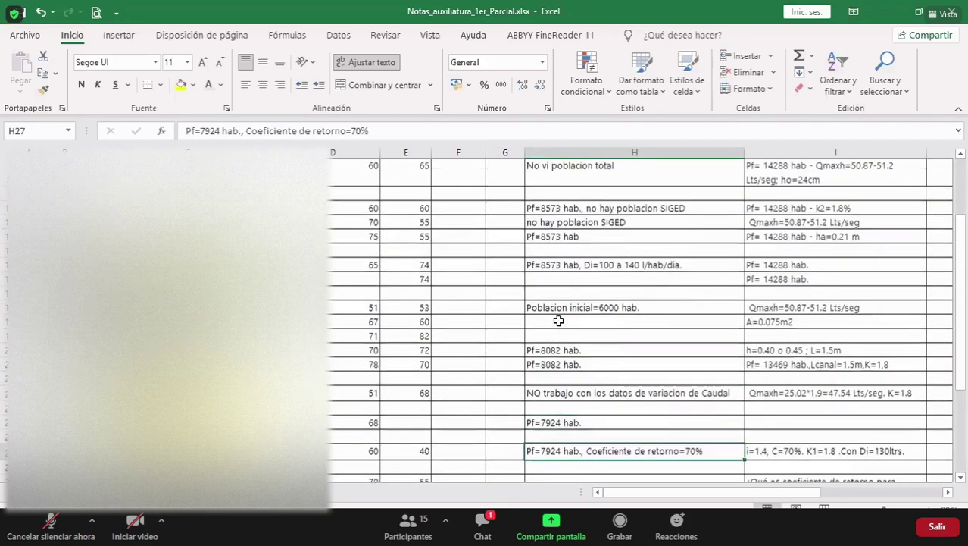
{"action": "scroll", "coordinate": [558, 320], "scroll_direction": "up", "scroll_amount": 1}
{"action": "scroll", "coordinate": [558, 320], "scroll_direction": "down", "scroll_amount": 4}
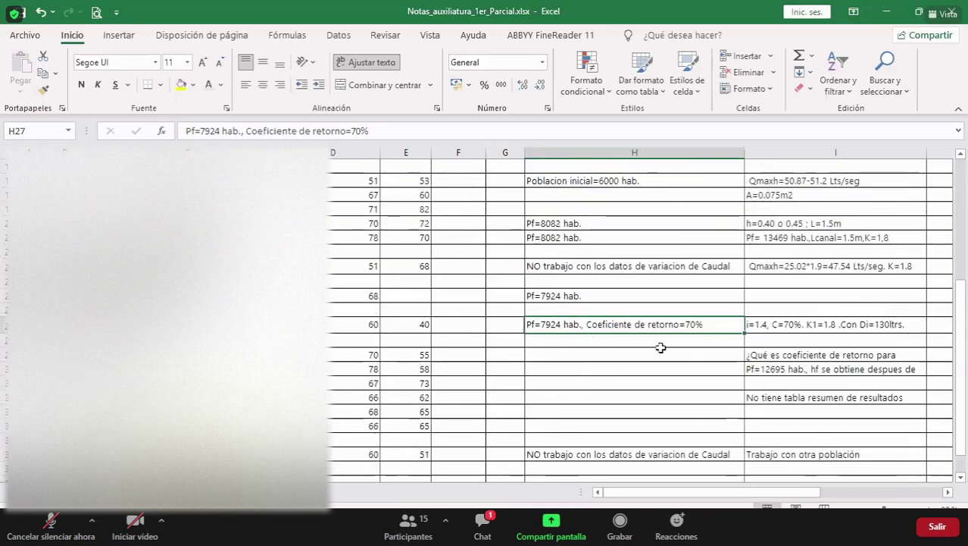
{"action": "left_click", "coordinate": [785, 356]}
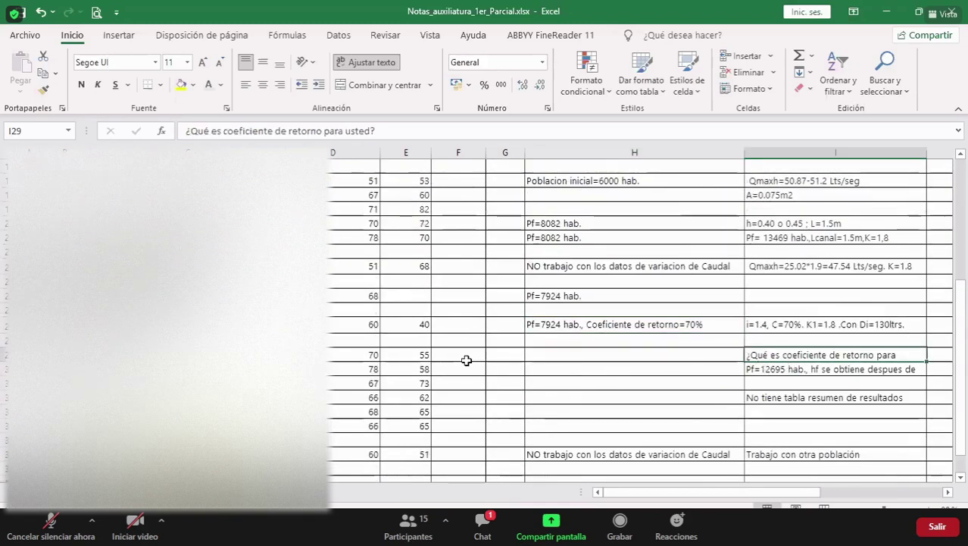
{"action": "key", "text": "Left"}
{"action": "key", "text": "Left"}
{"action": "key", "text": "Left"}
{"action": "key", "text": "Left"}
{"action": "key", "text": "Left"}
{"action": "key", "text": "Left"}
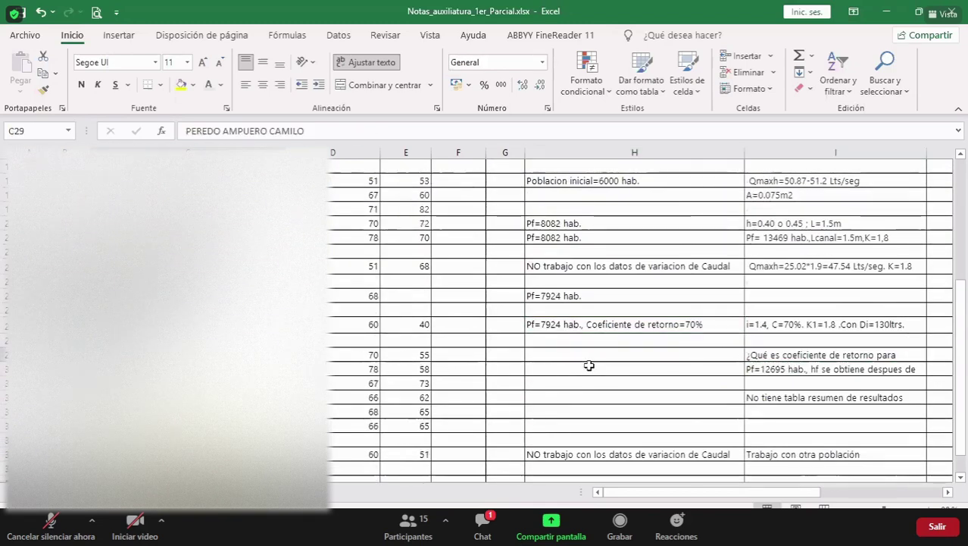
{"action": "left_click", "coordinate": [795, 361]}
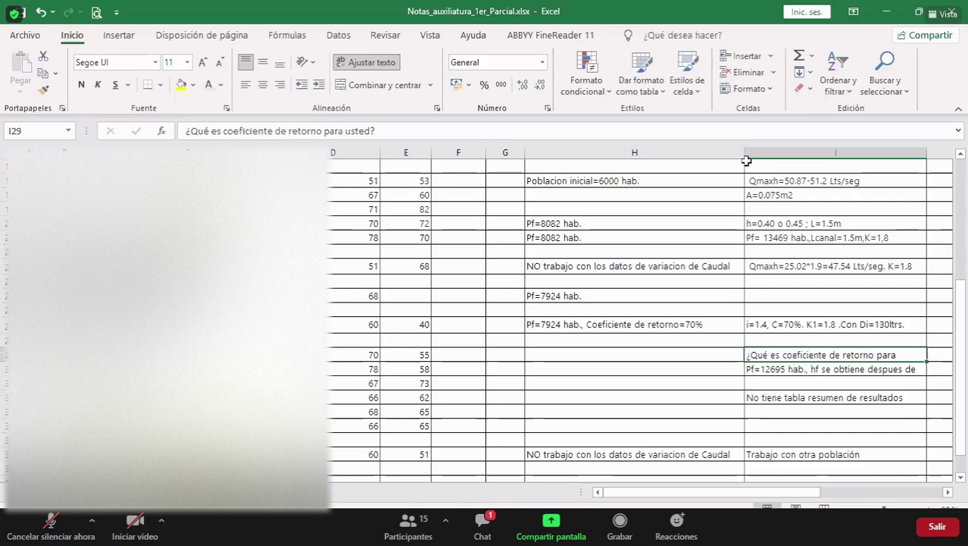
Narrow column H to fit its longest observation and return to the header row of the grade table.
{"action": "left_click_drag", "start_coordinate": [748, 157], "coordinate": [733, 156]}
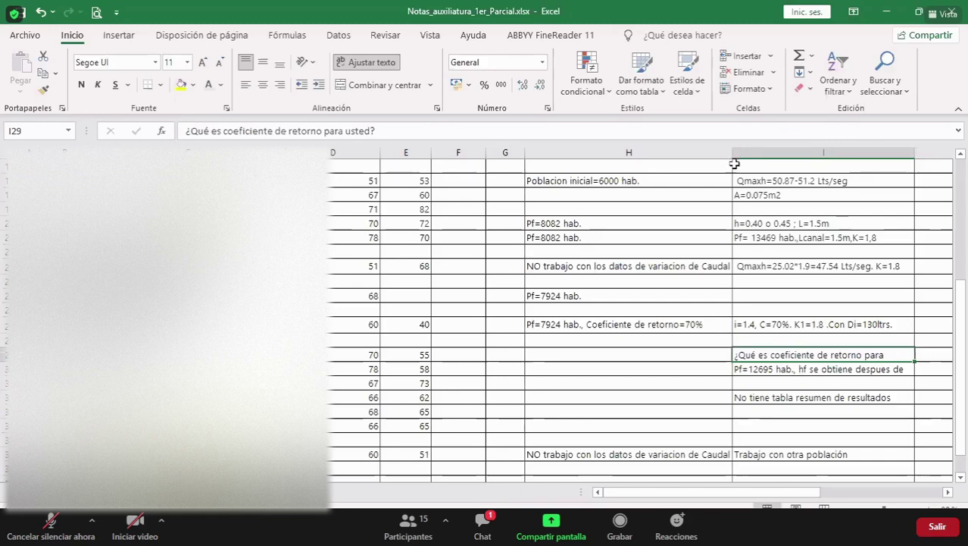
{"action": "left_click", "coordinate": [679, 234]}
{"action": "scroll", "coordinate": [679, 326], "scroll_direction": "up", "scroll_amount": 2}
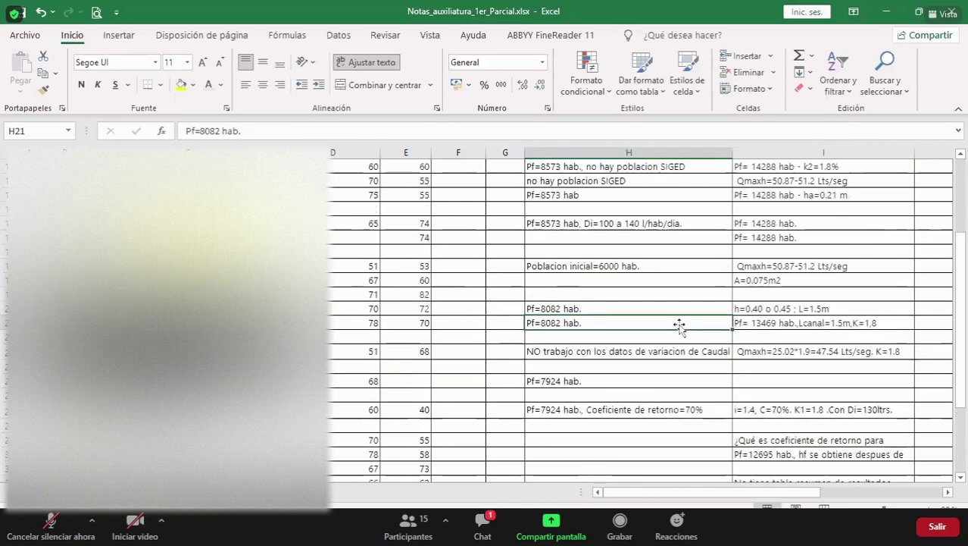
{"action": "scroll", "coordinate": [680, 325], "scroll_direction": "up", "scroll_amount": 3}
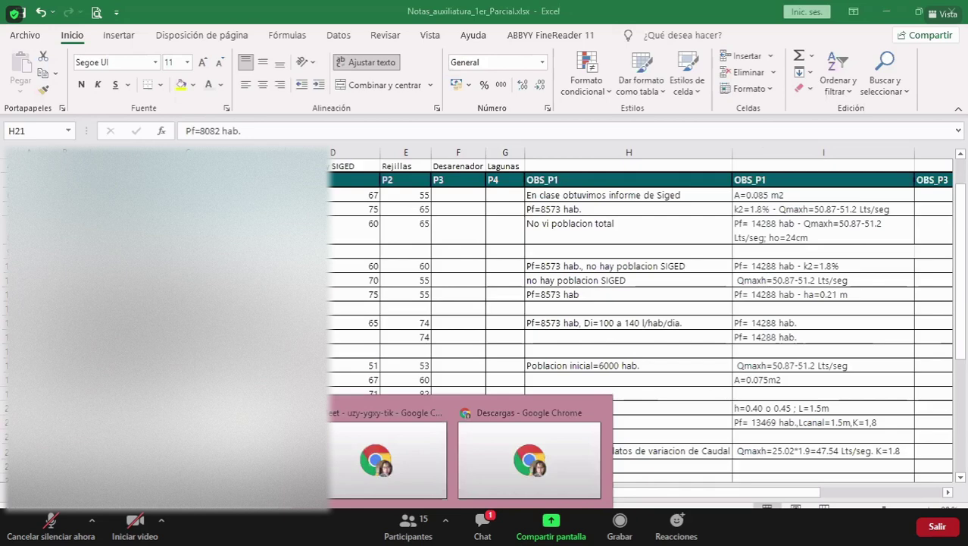
Switch to the Google Classroom page in Chrome and look through the classwork list and its practice exercises.
{"action": "left_click", "coordinate": [529, 459]}
{"action": "scroll", "coordinate": [438, 406], "scroll_direction": "up", "scroll_amount": 15}
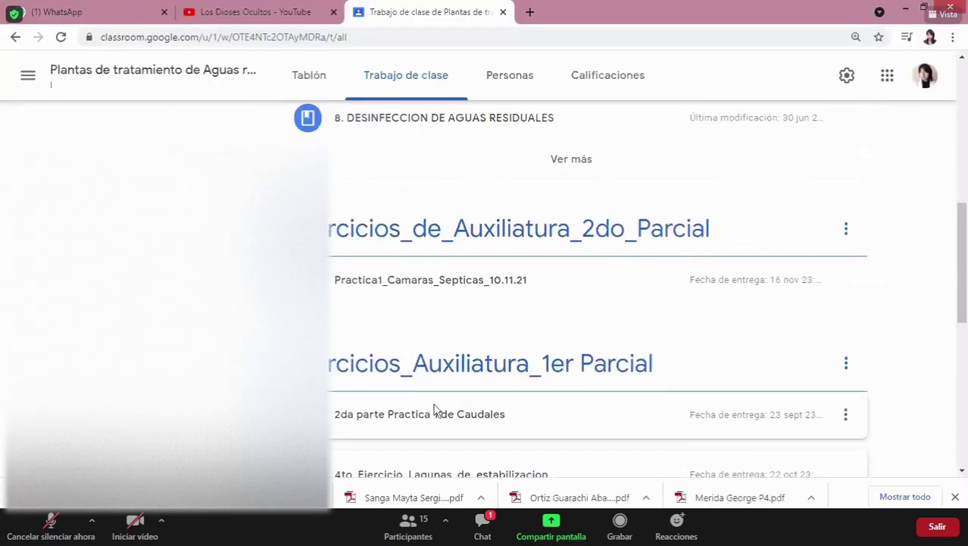
{"action": "scroll", "coordinate": [438, 407], "scroll_direction": "up", "scroll_amount": 1}
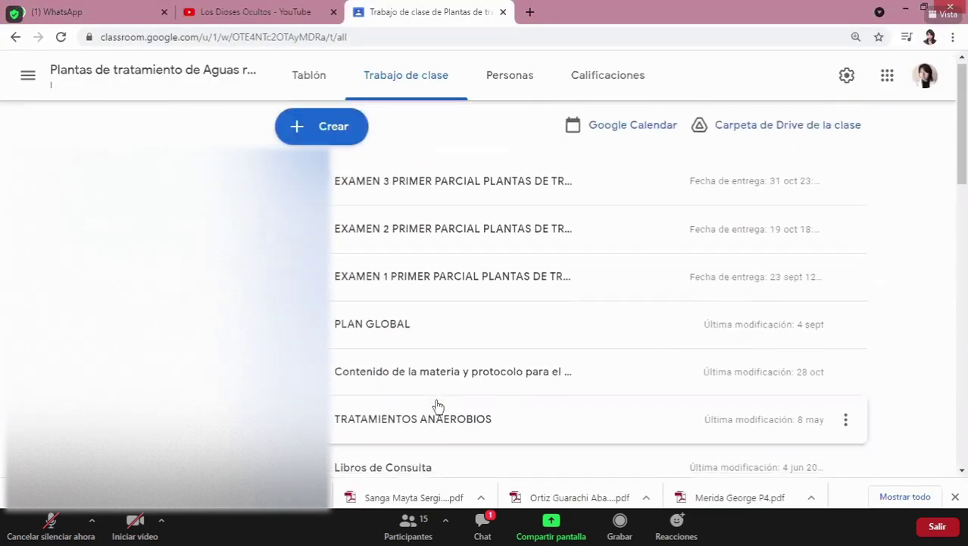
{"action": "scroll", "coordinate": [438, 407], "scroll_direction": "down", "scroll_amount": 8}
{"action": "scroll", "coordinate": [438, 407], "scroll_direction": "down", "scroll_amount": 4}
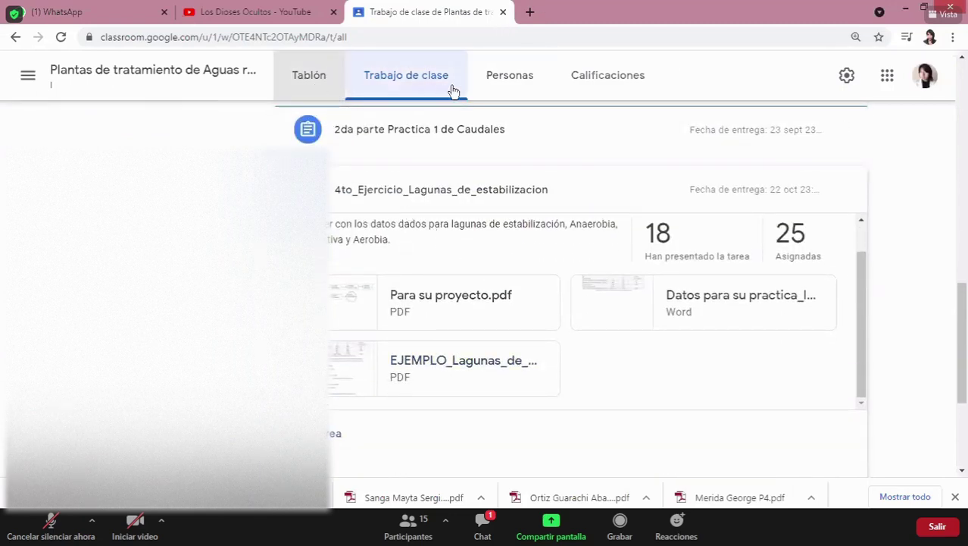
{"action": "scroll", "coordinate": [426, 166], "scroll_direction": "up", "scroll_amount": 8}
{"action": "scroll", "coordinate": [449, 287], "scroll_direction": "up", "scroll_amount": 3}
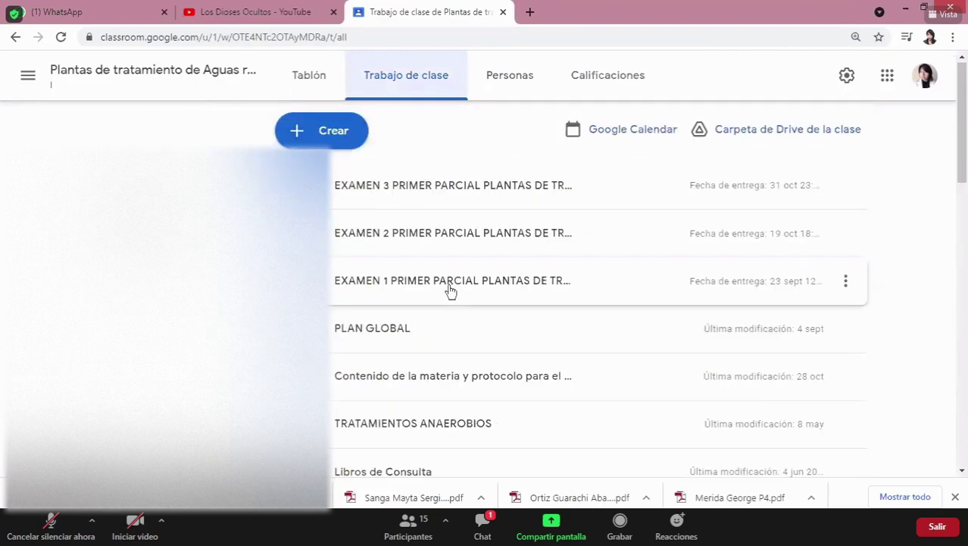
Show the full list of class topics and open the 3. TRATAMIENTO PRIMARIO material.
{"action": "scroll", "coordinate": [450, 292], "scroll_direction": "down", "scroll_amount": 5}
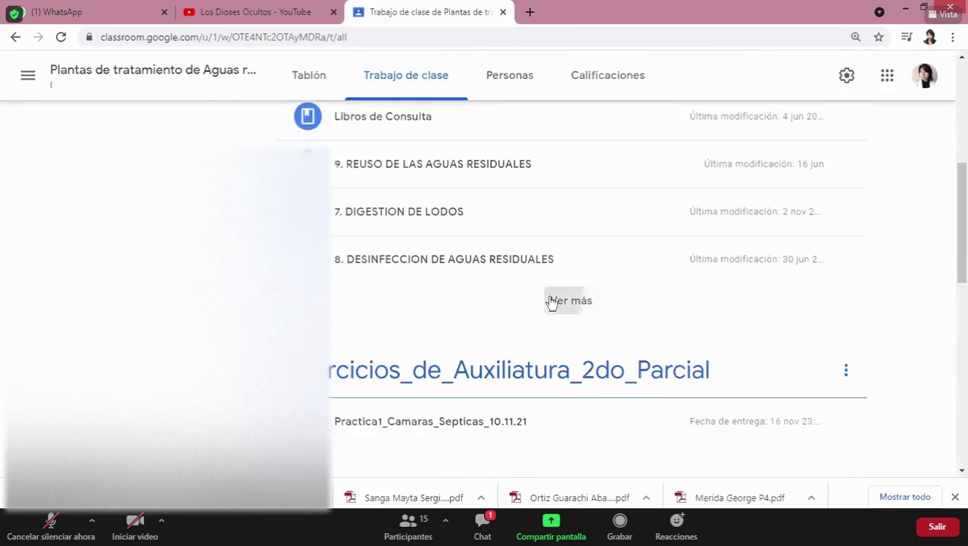
{"action": "scroll", "coordinate": [604, 340], "scroll_direction": "up", "scroll_amount": 5}
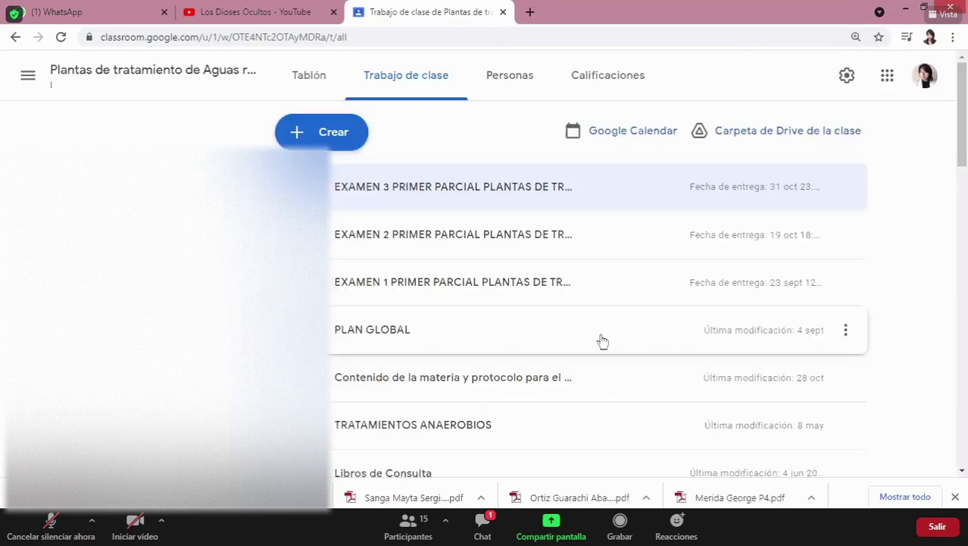
{"action": "scroll", "coordinate": [602, 340], "scroll_direction": "down", "scroll_amount": 6}
{"action": "scroll", "coordinate": [603, 341], "scroll_direction": "down", "scroll_amount": 2}
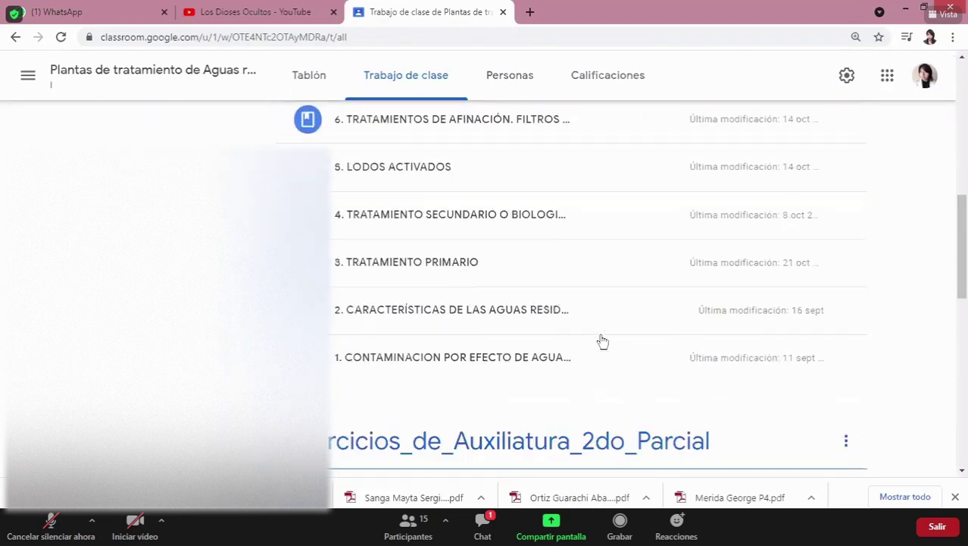
{"action": "left_click", "coordinate": [455, 244]}
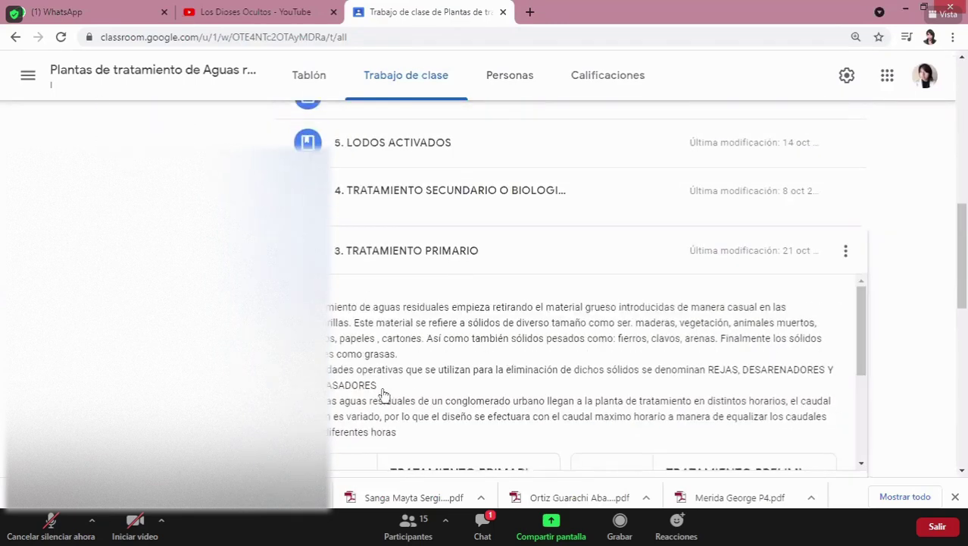
Look through the attached files of the 3. TRATAMIENTO PRIMARIO material.
{"action": "scroll", "coordinate": [455, 398], "scroll_direction": "down", "scroll_amount": 5}
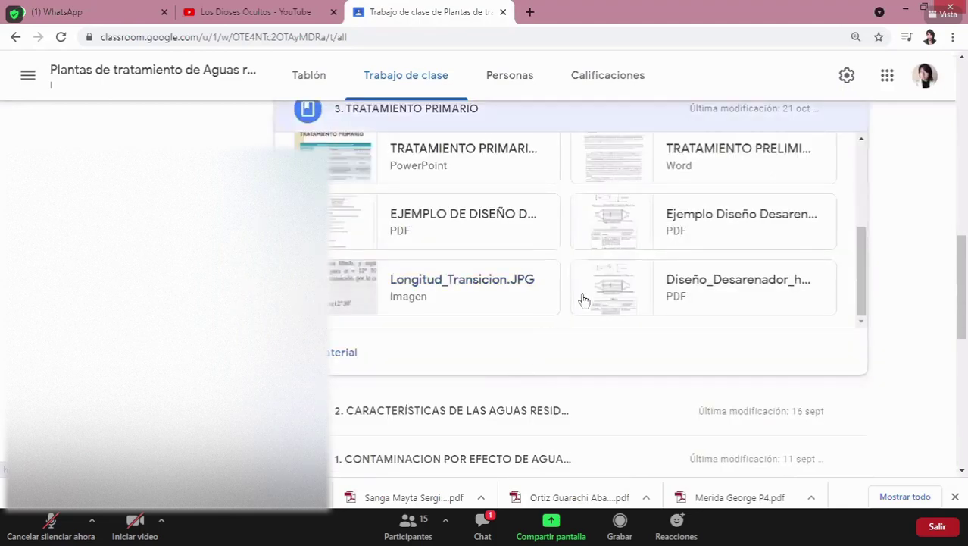
{"action": "scroll", "coordinate": [687, 317], "scroll_direction": "up", "scroll_amount": 3}
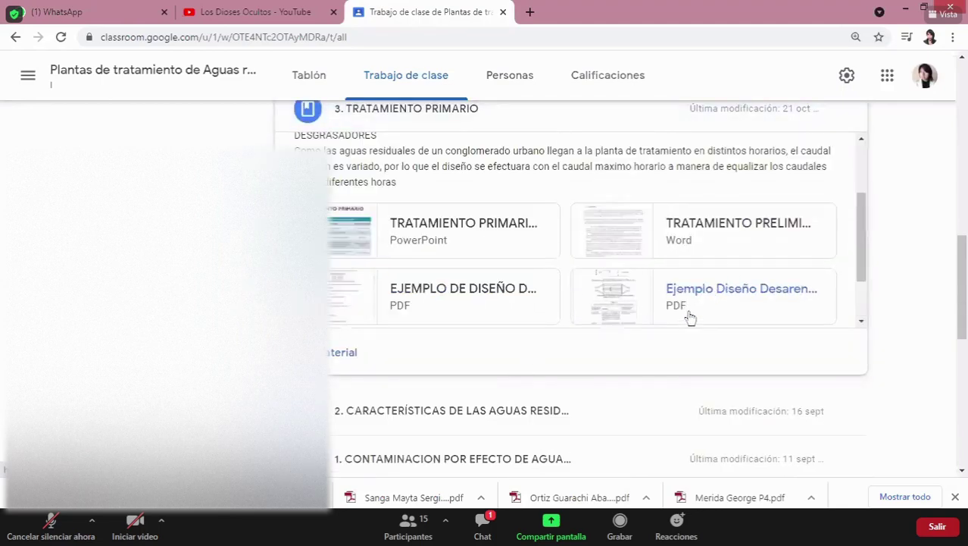
{"action": "scroll", "coordinate": [394, 254], "scroll_direction": "up", "scroll_amount": 2}
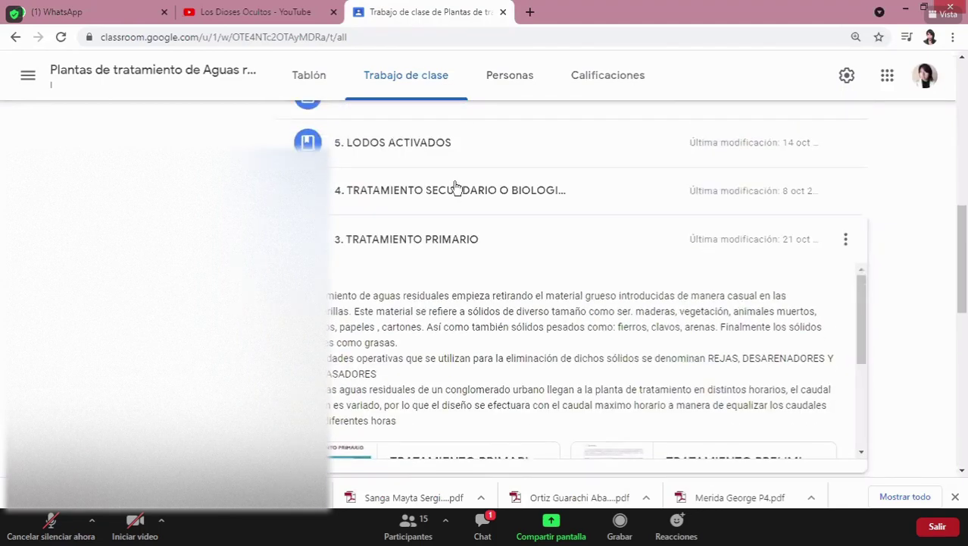
Expand the 4. TRATAMIENTO SECUNDARIO O BIOLOGI... material, look through its attachments and collapse it again.
{"action": "left_click", "coordinate": [454, 189]}
{"action": "scroll", "coordinate": [448, 243], "scroll_direction": "down", "scroll_amount": 5}
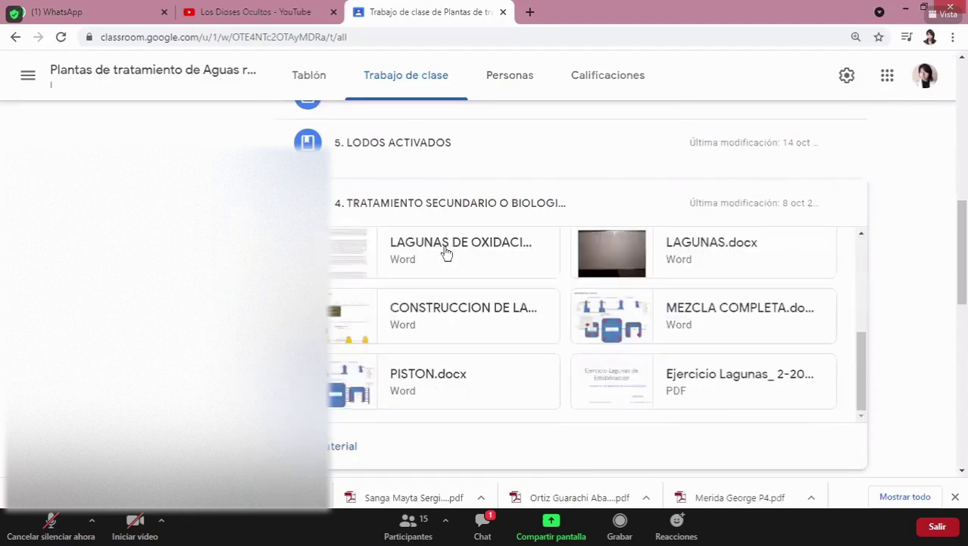
{"action": "scroll", "coordinate": [447, 254], "scroll_direction": "down", "scroll_amount": 3}
{"action": "scroll", "coordinate": [446, 253], "scroll_direction": "up", "scroll_amount": 4}
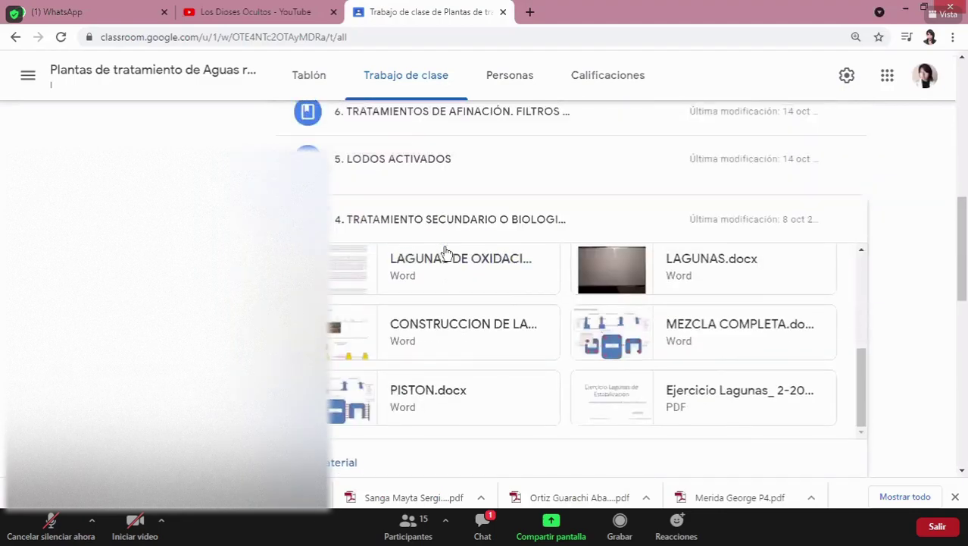
{"action": "left_click", "coordinate": [438, 269]}
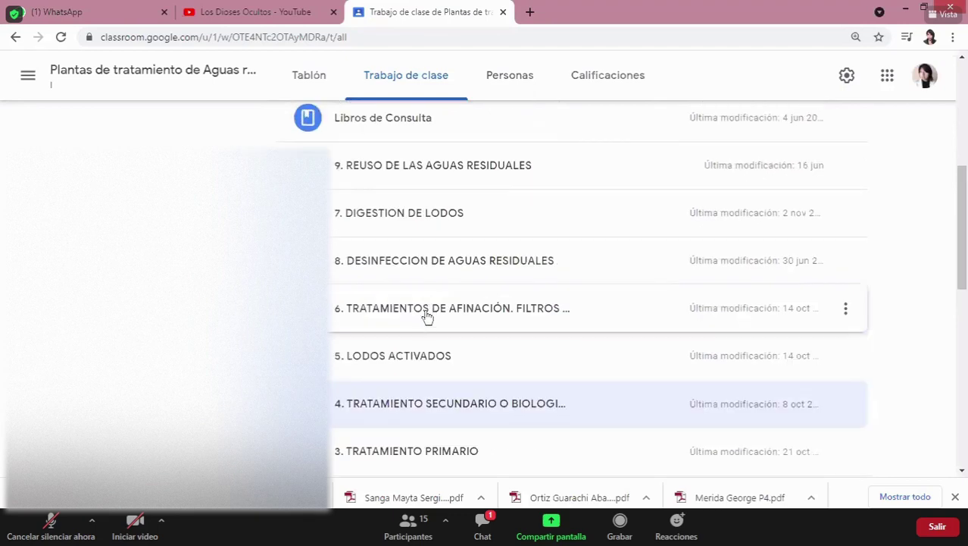
Expand the 5. LODOS ACTIVADOS material, look through its attachments and collapse it again.
{"action": "left_click", "coordinate": [410, 366]}
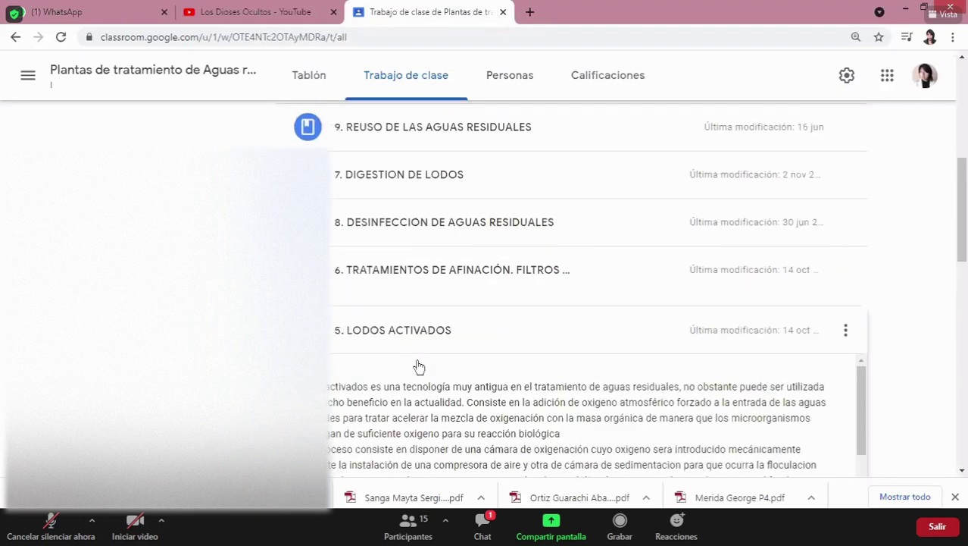
{"action": "scroll", "coordinate": [417, 367], "scroll_direction": "down", "scroll_amount": 5}
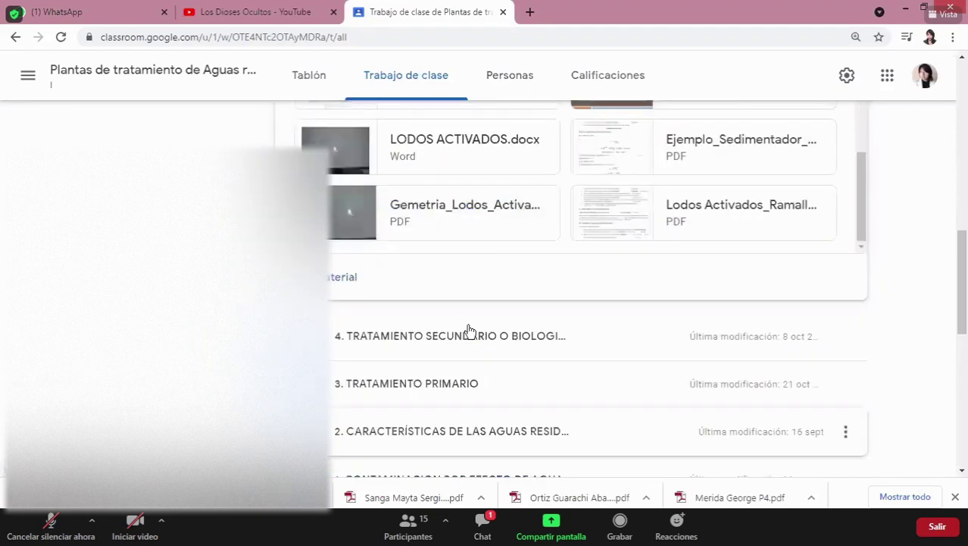
{"action": "scroll", "coordinate": [463, 333], "scroll_direction": "up", "scroll_amount": 3}
{"action": "left_click", "coordinate": [441, 239]}
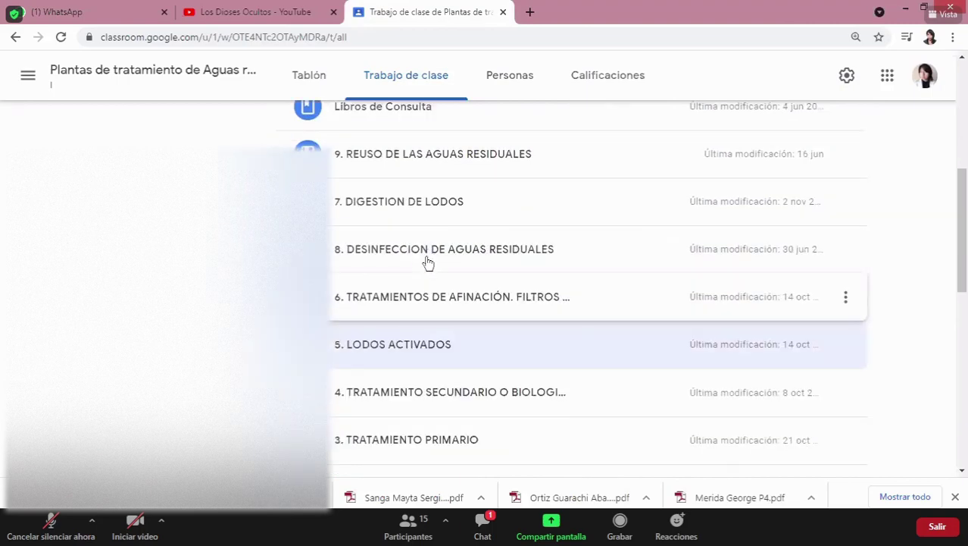
Review the 6. TRATAMIENTOS DE AFINACIÓN material, collapse it and look over the remaining topics down to topic 1.
{"action": "left_click", "coordinate": [419, 307]}
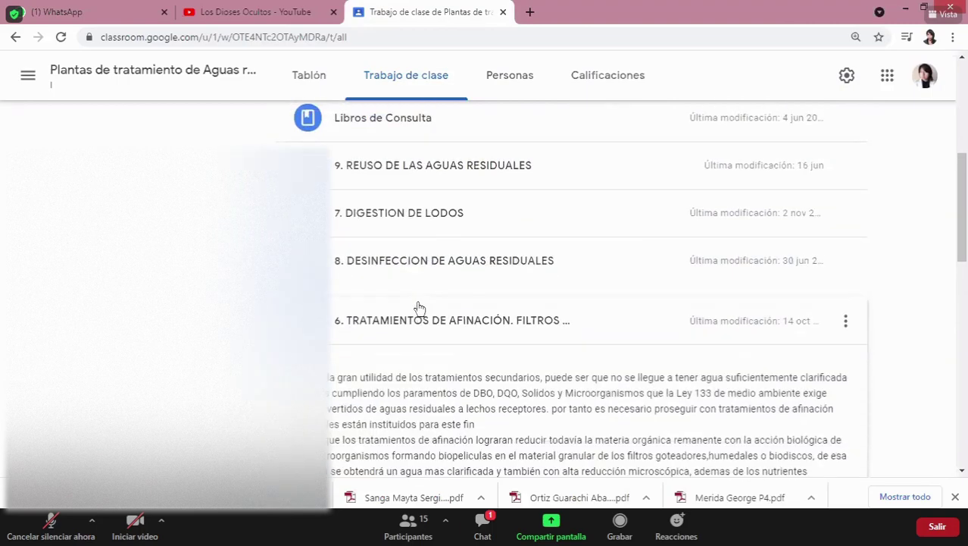
{"action": "scroll", "coordinate": [455, 258], "scroll_direction": "up", "scroll_amount": 1}
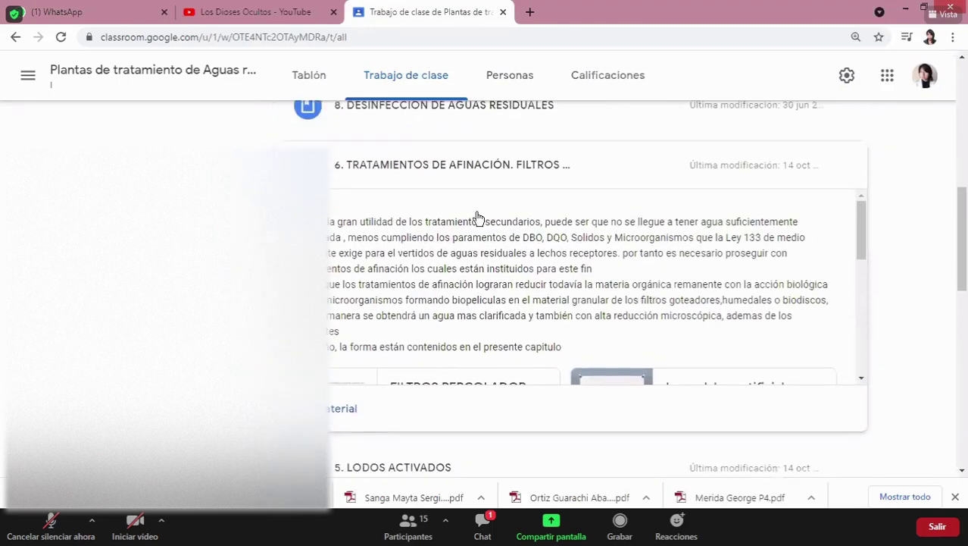
{"action": "scroll", "coordinate": [477, 216], "scroll_direction": "down", "scroll_amount": 3}
{"action": "scroll", "coordinate": [493, 227], "scroll_direction": "up", "scroll_amount": 5}
{"action": "left_click", "coordinate": [465, 323]}
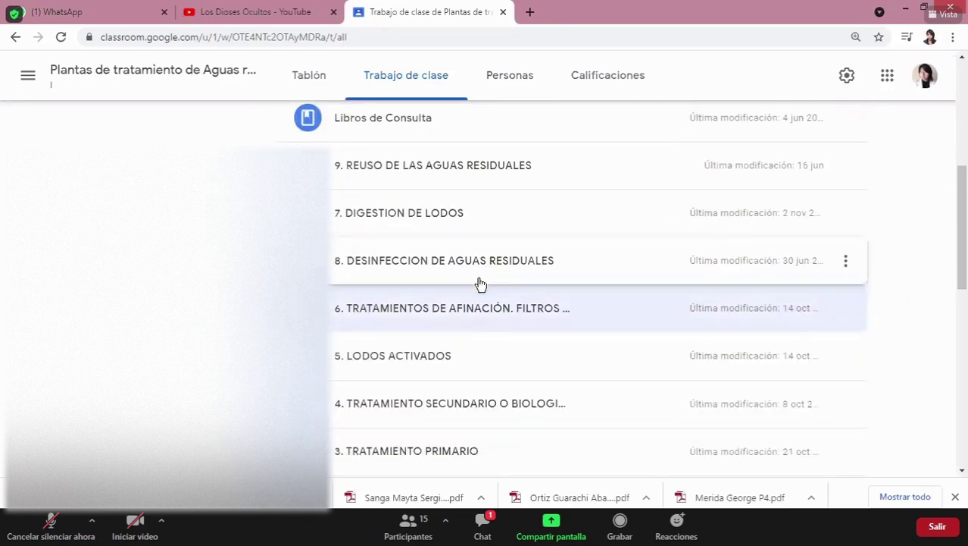
{"action": "scroll", "coordinate": [479, 402], "scroll_direction": "down", "scroll_amount": 1}
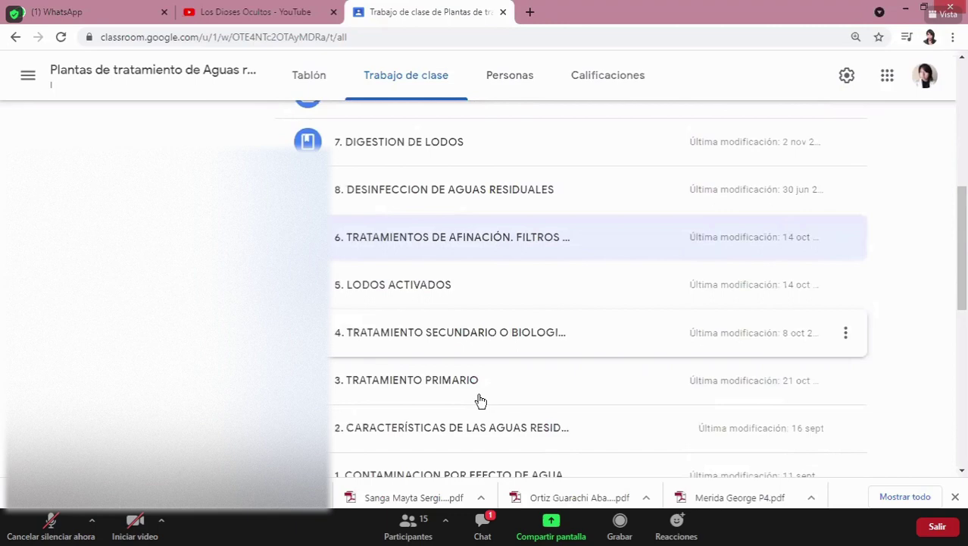
{"action": "scroll", "coordinate": [486, 398], "scroll_direction": "down", "scroll_amount": 1}
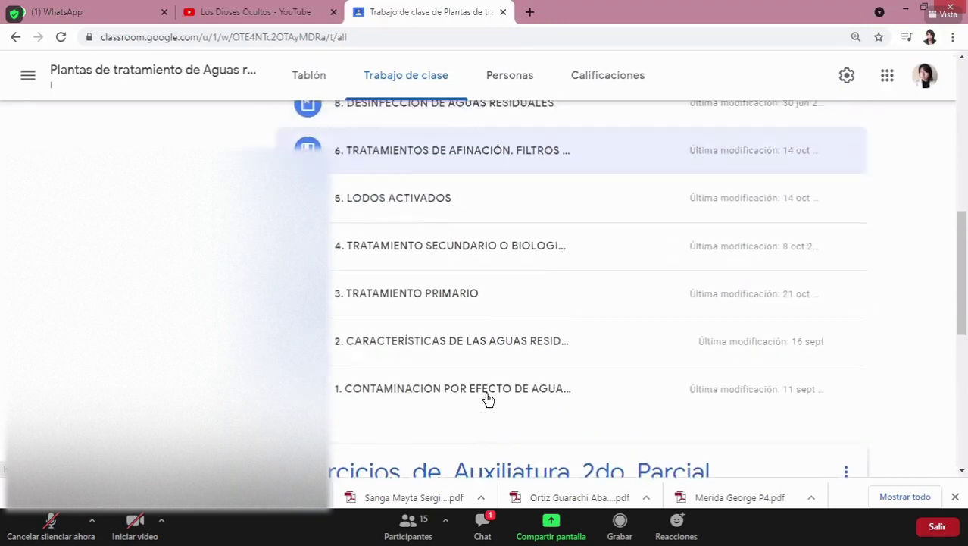
{"action": "scroll", "coordinate": [488, 399], "scroll_direction": "up", "scroll_amount": 1}
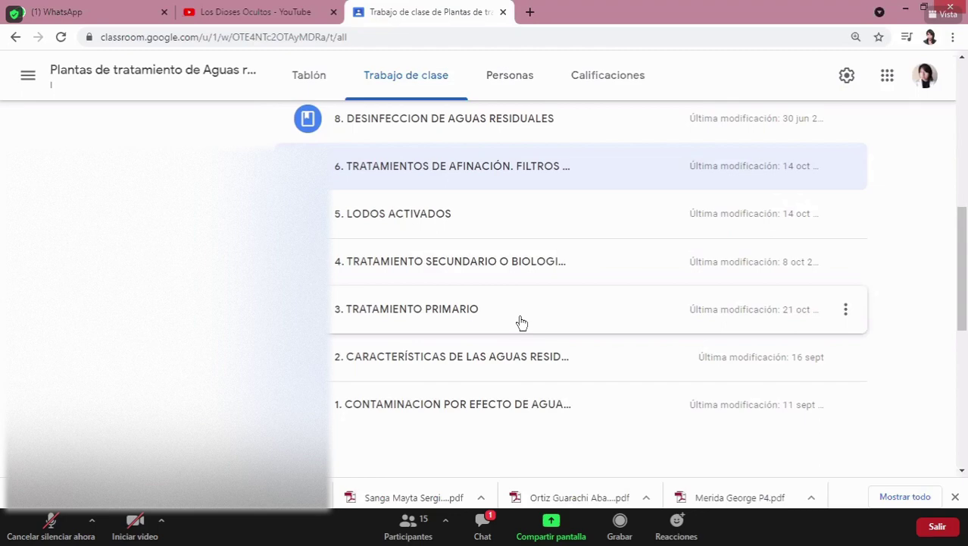
Switch back to Notas_auxiliatura_1er_Parcial.xlsx in Excel and check the P2 and P3 practice columns at the start of the grade table.
{"action": "left_click", "coordinate": [905, 9]}
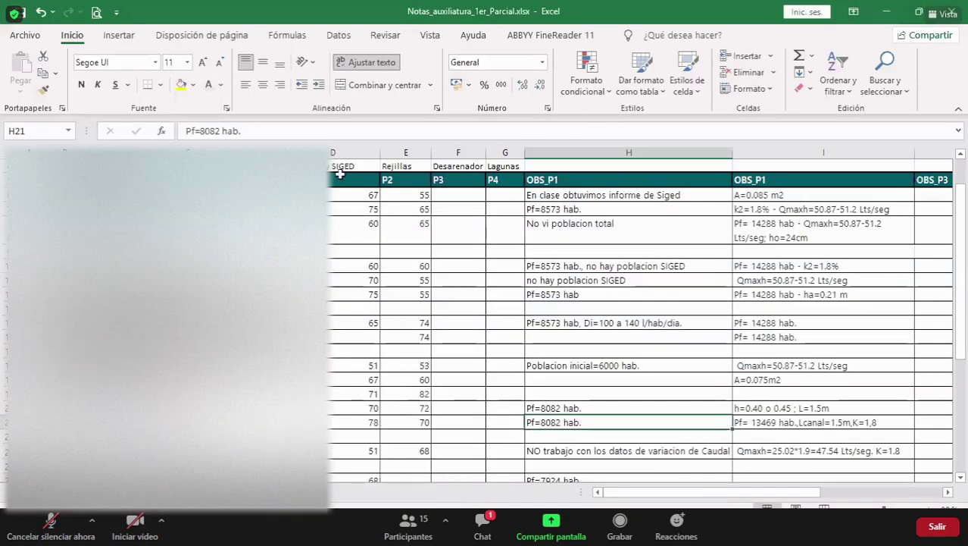
{"action": "left_click", "coordinate": [406, 180]}
{"action": "left_click", "coordinate": [440, 180]}
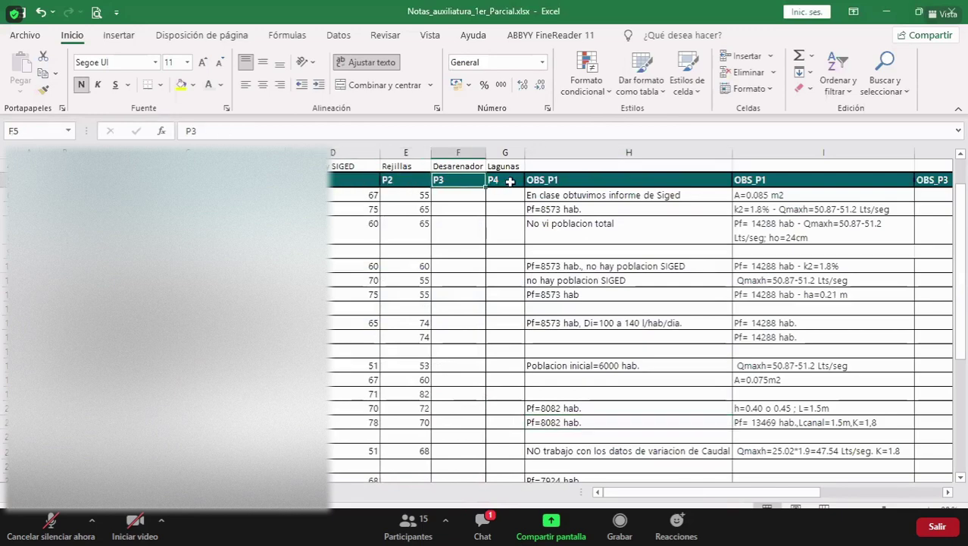
{"action": "left_click", "coordinate": [418, 195]}
{"action": "scroll", "coordinate": [395, 227], "scroll_direction": "up", "scroll_amount": 1}
{"action": "scroll", "coordinate": [396, 226], "scroll_direction": "up", "scroll_amount": 1}
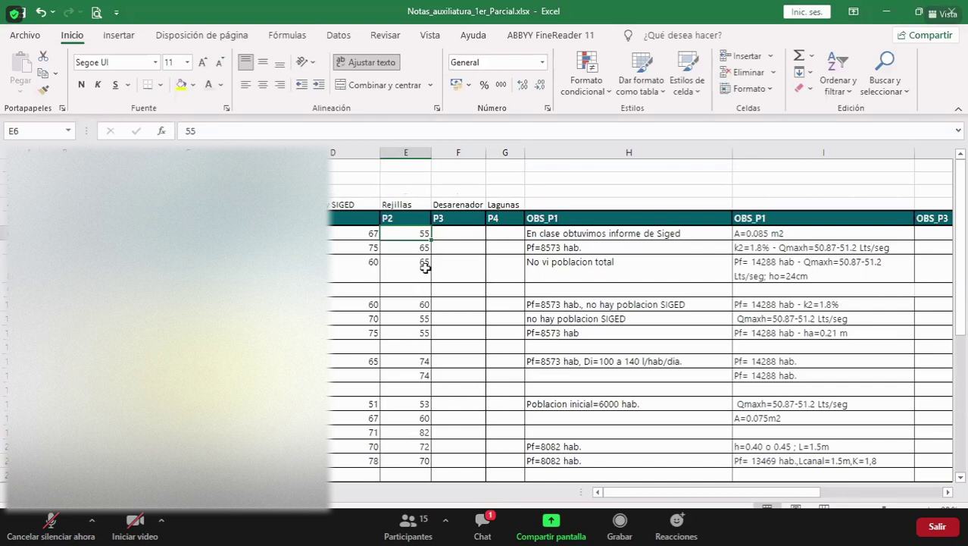
Go back and forth across the first student's practice grade cells D6 to G6 to review all four practices.
{"action": "left_click", "coordinate": [372, 233]}
{"action": "left_click", "coordinate": [396, 233]}
{"action": "left_click", "coordinate": [438, 231]}
{"action": "left_click", "coordinate": [493, 220]}
{"action": "left_click", "coordinate": [475, 232]}
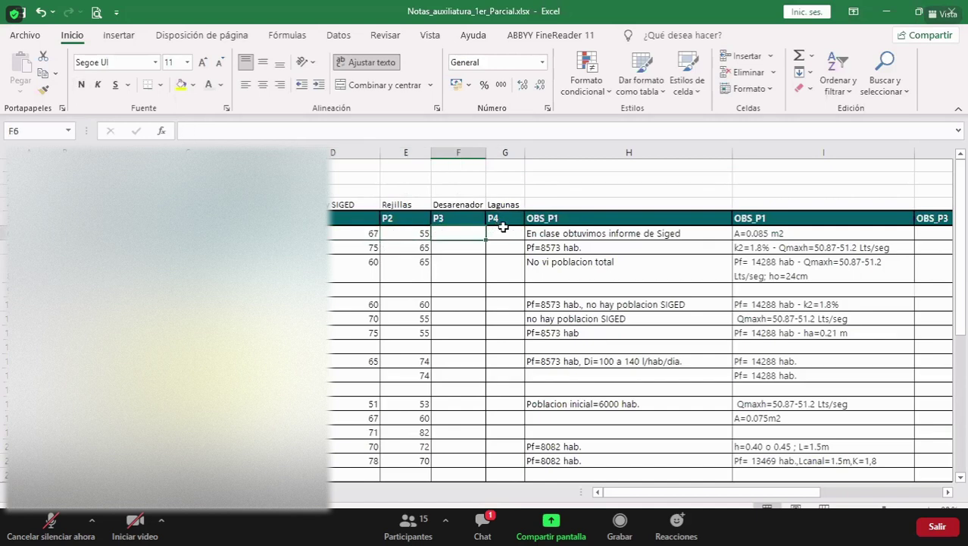
{"action": "left_click", "coordinate": [502, 231]}
{"action": "left_click", "coordinate": [465, 232]}
{"action": "left_click", "coordinate": [413, 236]}
{"action": "left_click", "coordinate": [369, 232]}
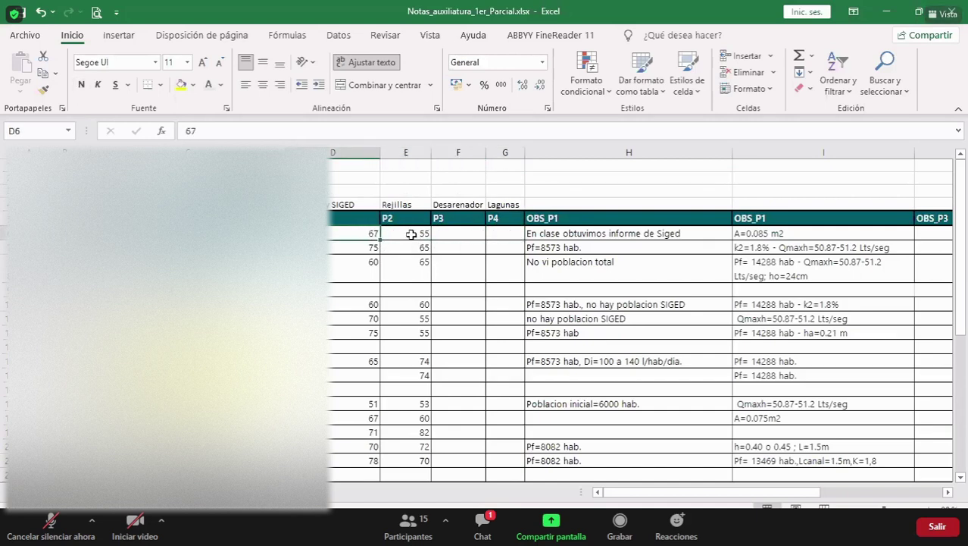
{"action": "left_click", "coordinate": [418, 233]}
{"action": "left_click", "coordinate": [440, 234]}
{"action": "left_click", "coordinate": [502, 241]}
{"action": "left_click", "coordinate": [501, 236]}
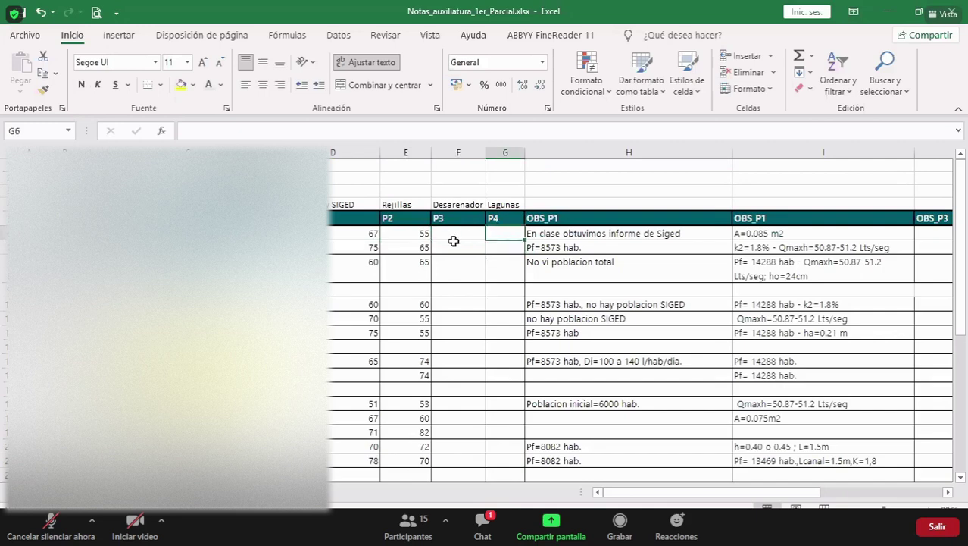
{"action": "left_click", "coordinate": [435, 233]}
{"action": "left_click", "coordinate": [410, 234]}
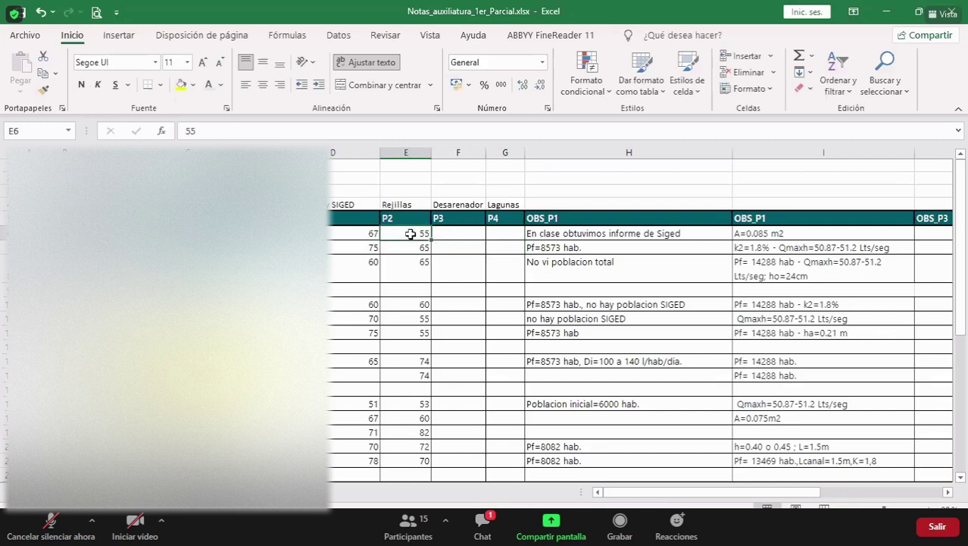
{"action": "left_click", "coordinate": [353, 234]}
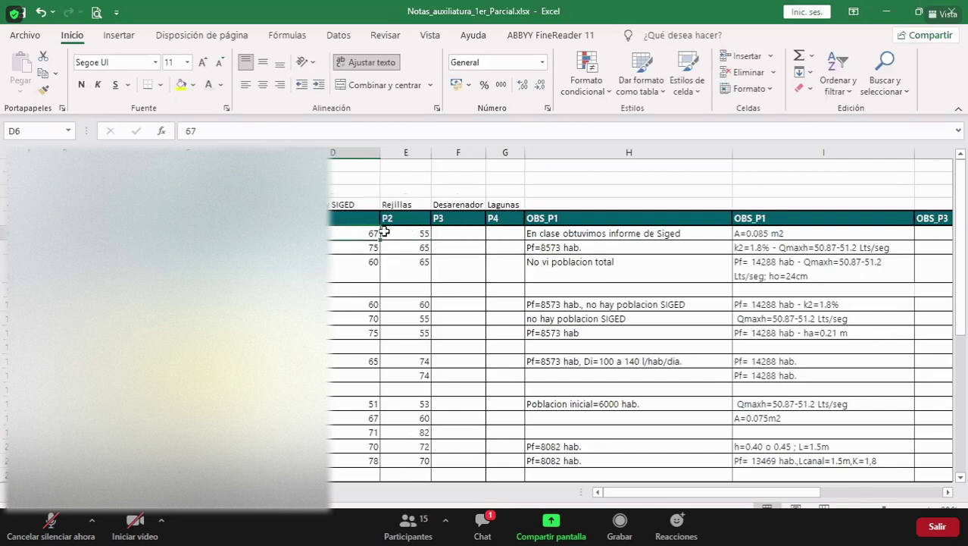
{"action": "left_click", "coordinate": [421, 234]}
{"action": "left_click", "coordinate": [441, 234]}
{"action": "left_click", "coordinate": [502, 233]}
{"action": "left_click", "coordinate": [473, 235]}
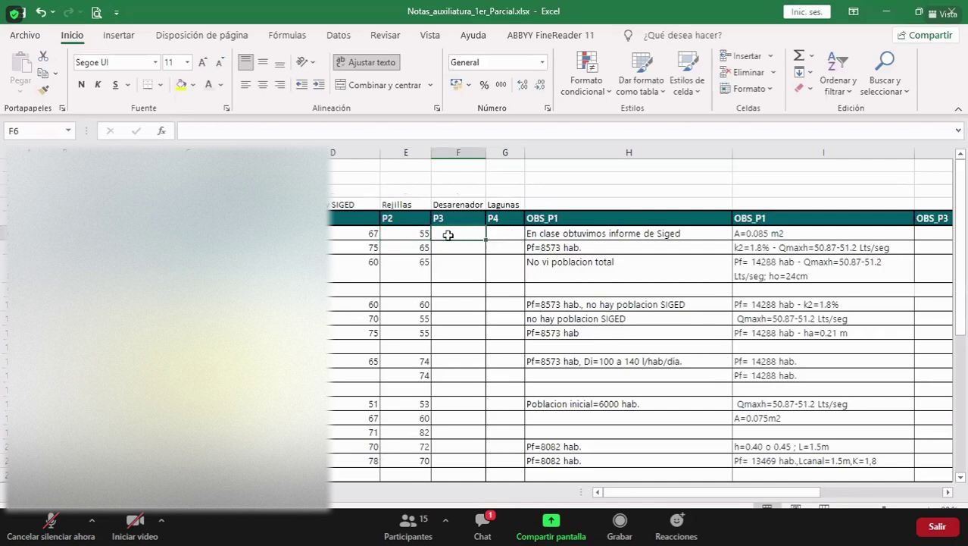
{"action": "left_click", "coordinate": [393, 232]}
{"action": "left_click", "coordinate": [363, 234]}
{"action": "left_click", "coordinate": [401, 232]}
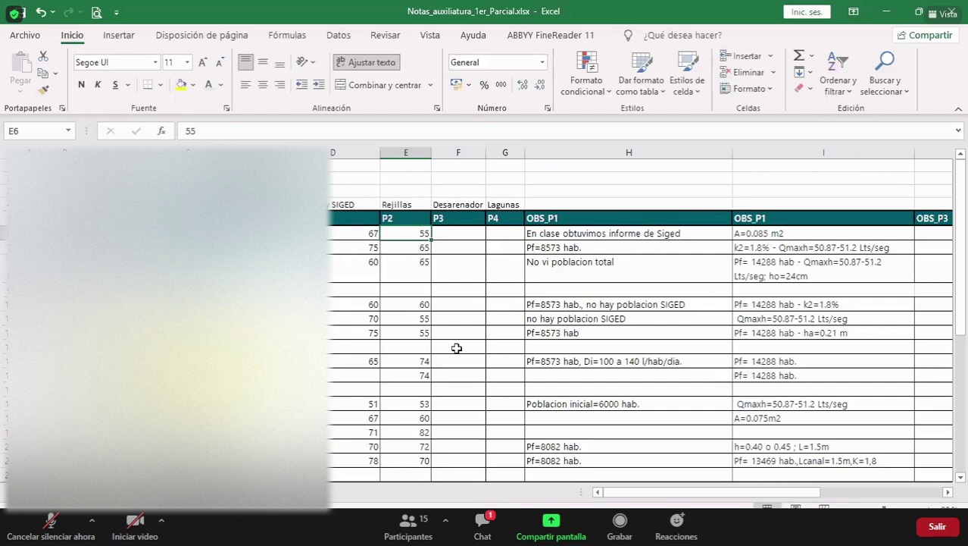
{"action": "left_click", "coordinate": [471, 236]}
{"action": "left_click", "coordinate": [517, 236]}
{"action": "left_click", "coordinate": [461, 232]}
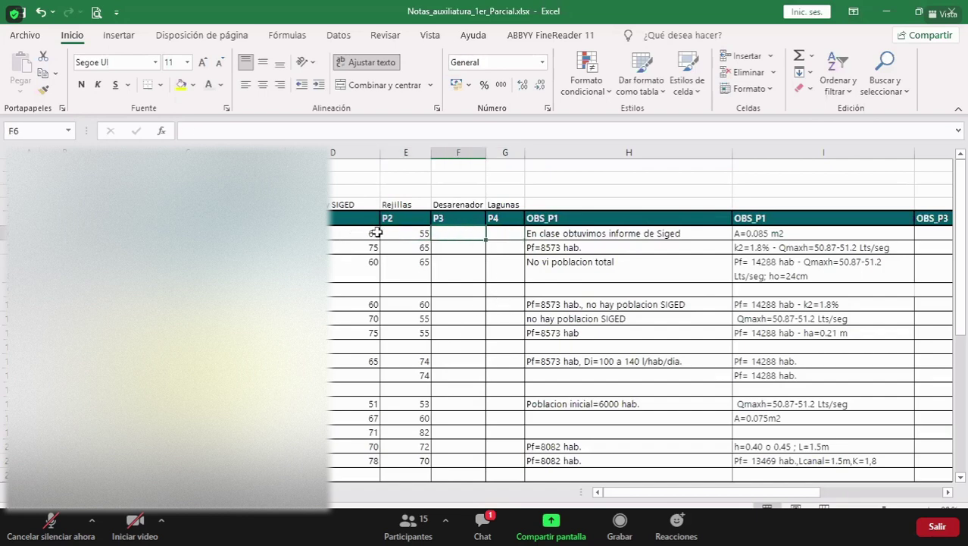
{"action": "left_click", "coordinate": [394, 233]}
{"action": "left_click", "coordinate": [366, 232]}
{"action": "left_click", "coordinate": [397, 234]}
{"action": "left_click", "coordinate": [458, 236]}
{"action": "left_click", "coordinate": [496, 237]}
{"action": "left_click", "coordinate": [455, 238]}
{"action": "left_click", "coordinate": [411, 235]}
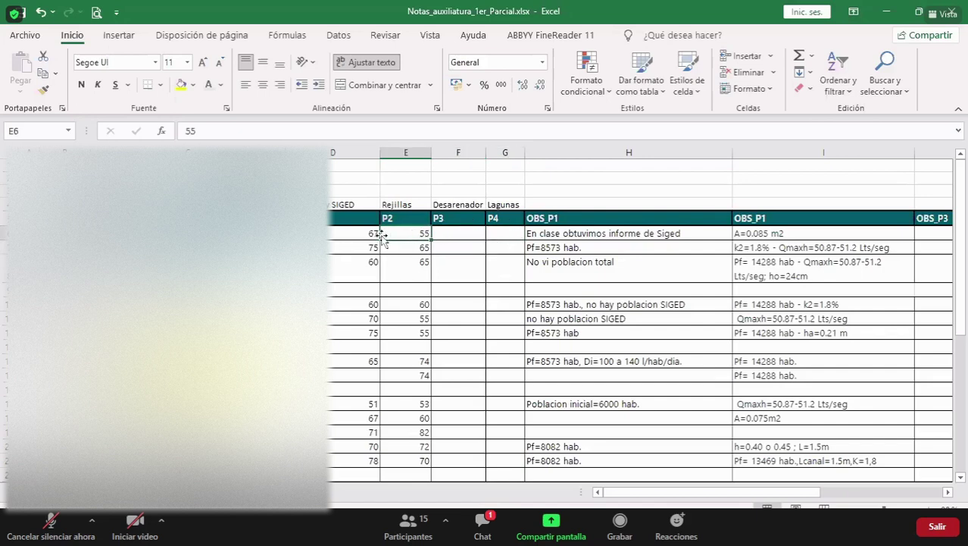
{"action": "left_click", "coordinate": [368, 234]}
{"action": "left_click", "coordinate": [416, 234]}
{"action": "left_click", "coordinate": [459, 236]}
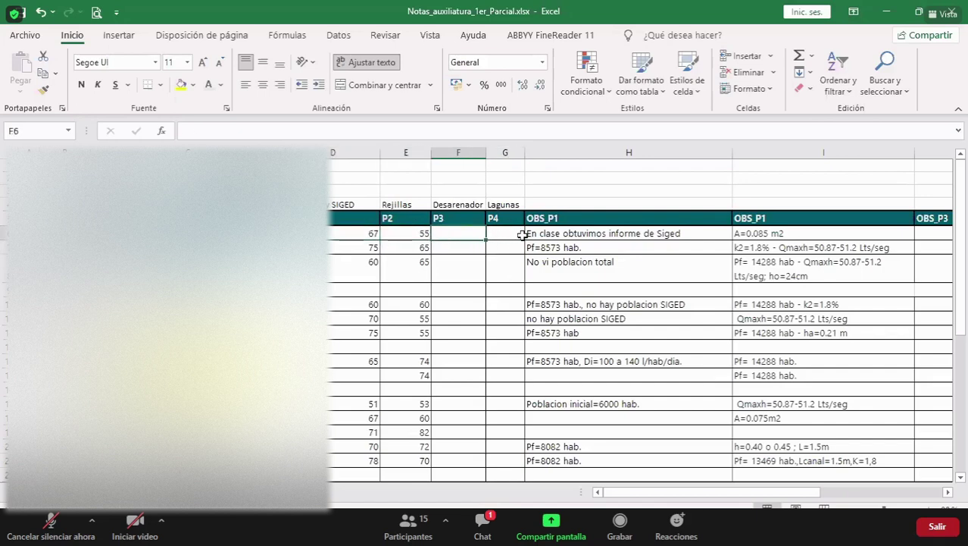
{"action": "left_click", "coordinate": [516, 236]}
{"action": "left_click", "coordinate": [445, 236]}
{"action": "left_click", "coordinate": [424, 235]}
{"action": "left_click", "coordinate": [367, 231]}
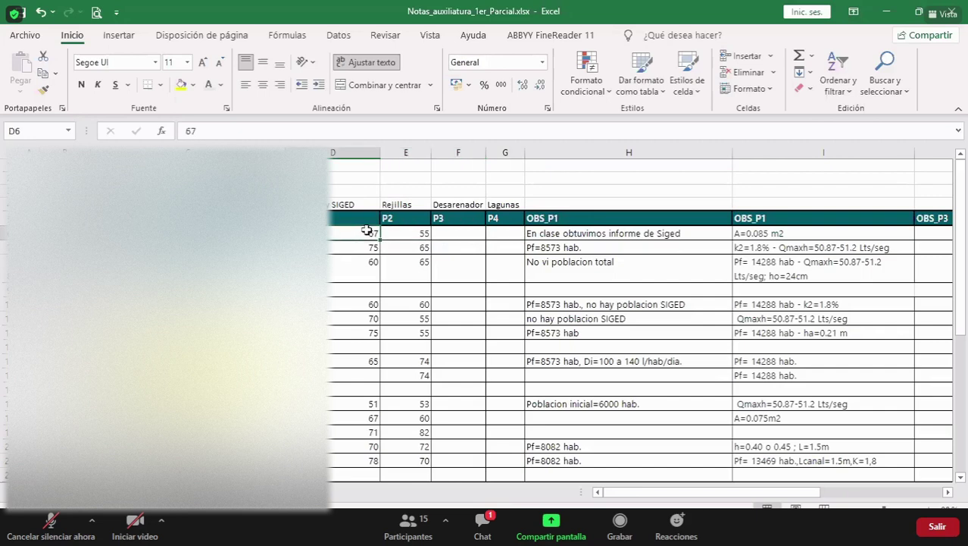
{"action": "left_click", "coordinate": [394, 233]}
{"action": "left_click", "coordinate": [452, 236]}
{"action": "left_click", "coordinate": [509, 234]}
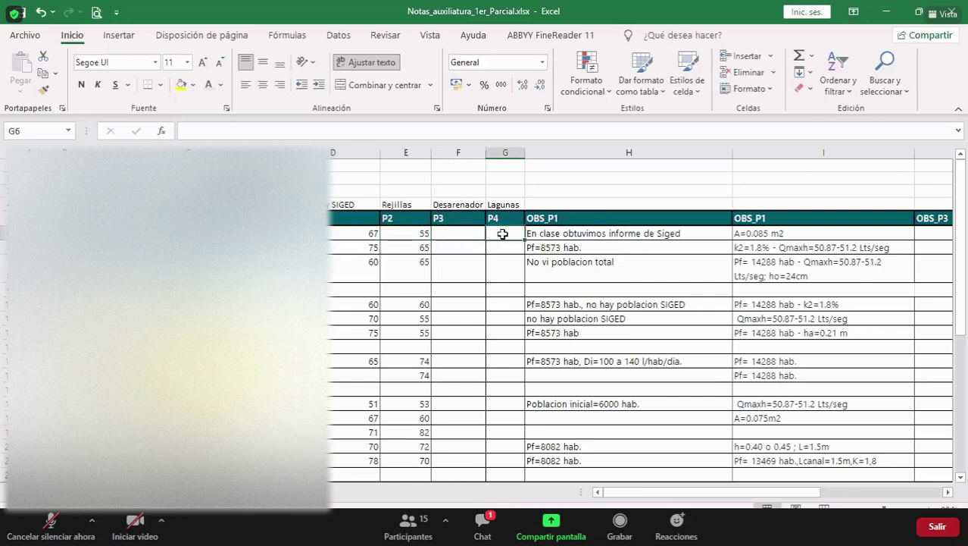
{"action": "left_click", "coordinate": [453, 235]}
{"action": "left_click", "coordinate": [394, 234]}
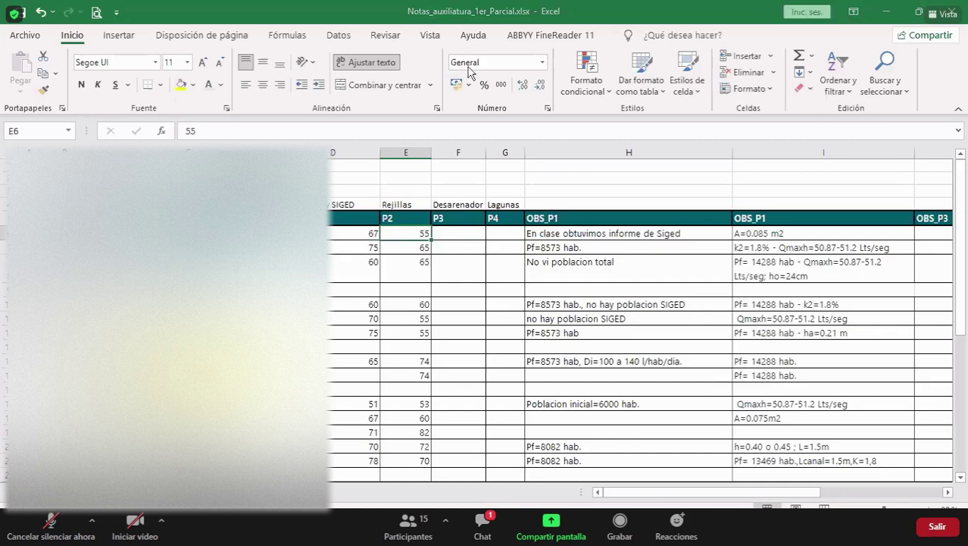
Switch to 3 Tanque Imhoff.xlsx, view the start of the tank design sheet and return to the grades workbook.
{"action": "key", "text": "alt+Tab"}
{"action": "key", "text": "super+Up"}
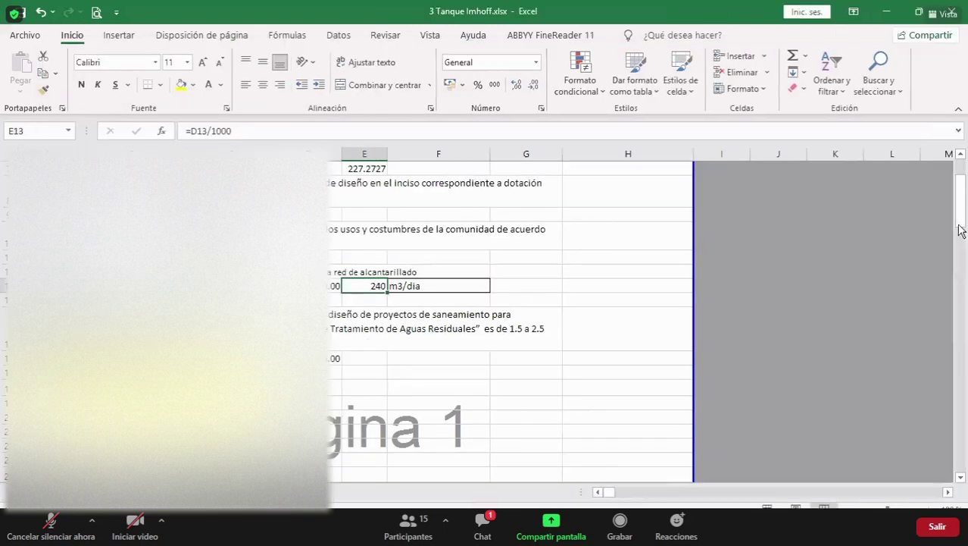
{"action": "scroll", "coordinate": [719, 289], "scroll_direction": "up", "scroll_amount": 3}
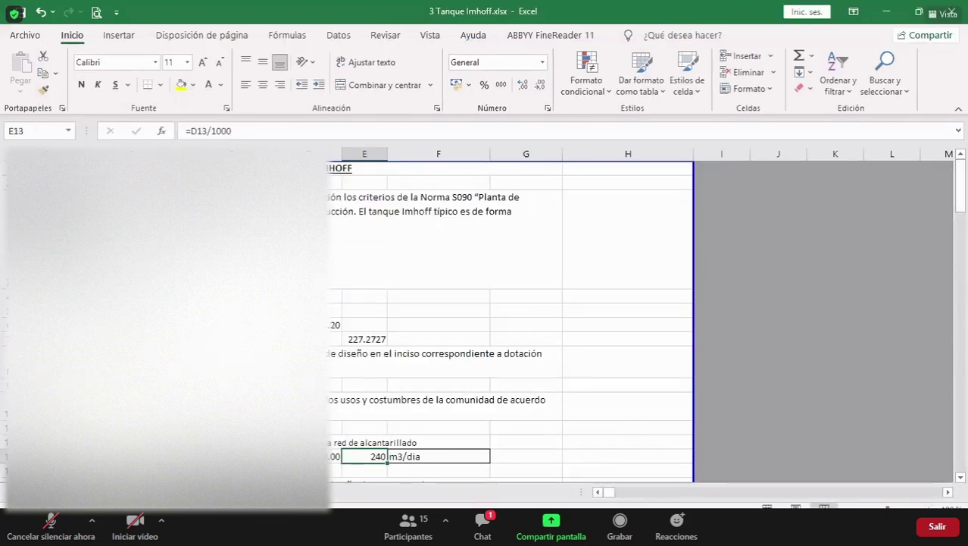
{"action": "scroll", "coordinate": [538, 413], "scroll_direction": "up", "scroll_amount": 1, "text": "ctrl"}
{"action": "scroll", "coordinate": [687, 445], "scroll_direction": "up", "scroll_amount": 1}
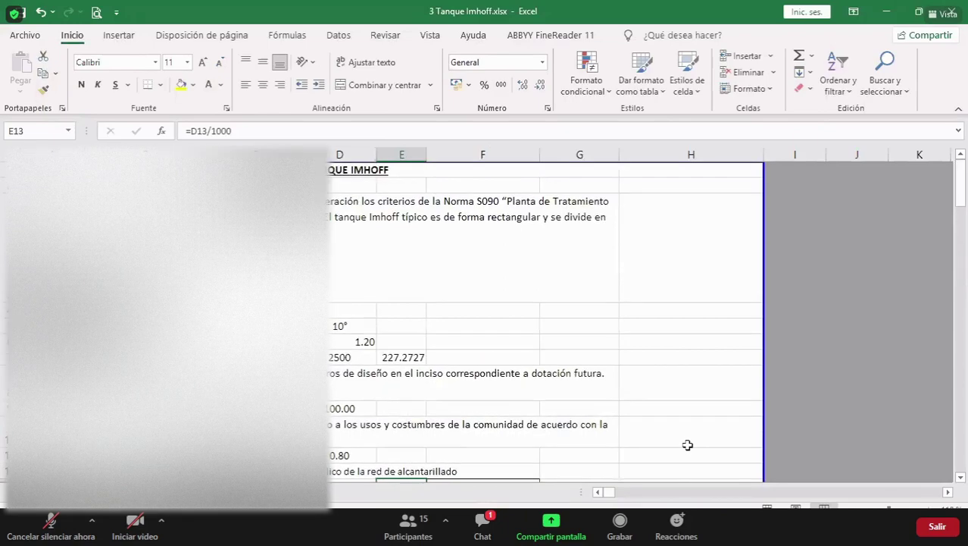
{"action": "left_click", "coordinate": [843, 505]}
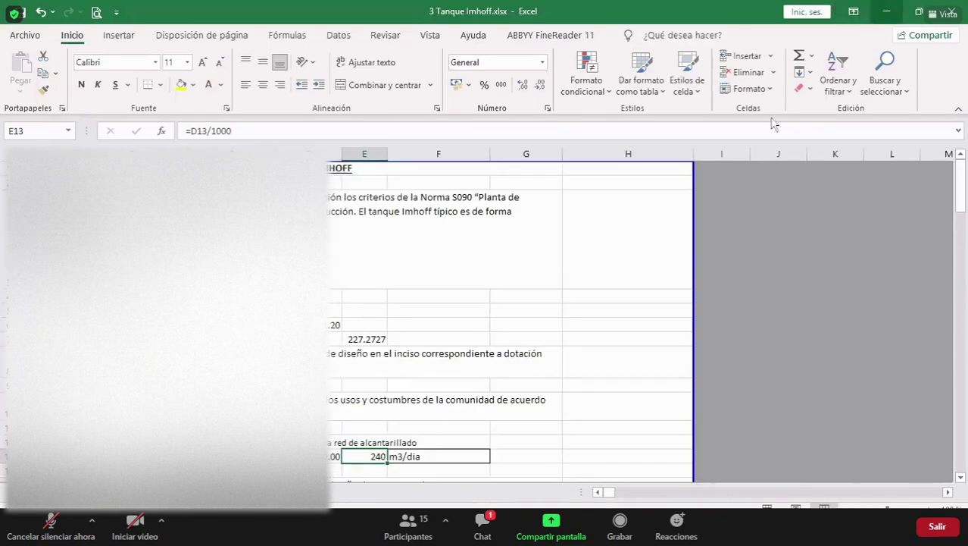
{"action": "key", "text": "alt+Tab"}
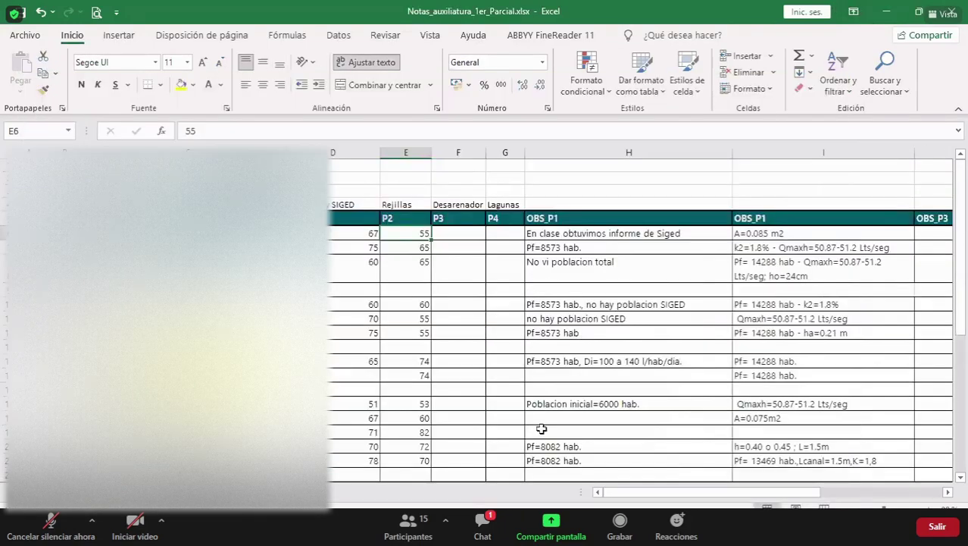
Switch to the Tanque_Imhoff.docx document in Word.
{"action": "mouse_move", "coordinate": [405, 545]}
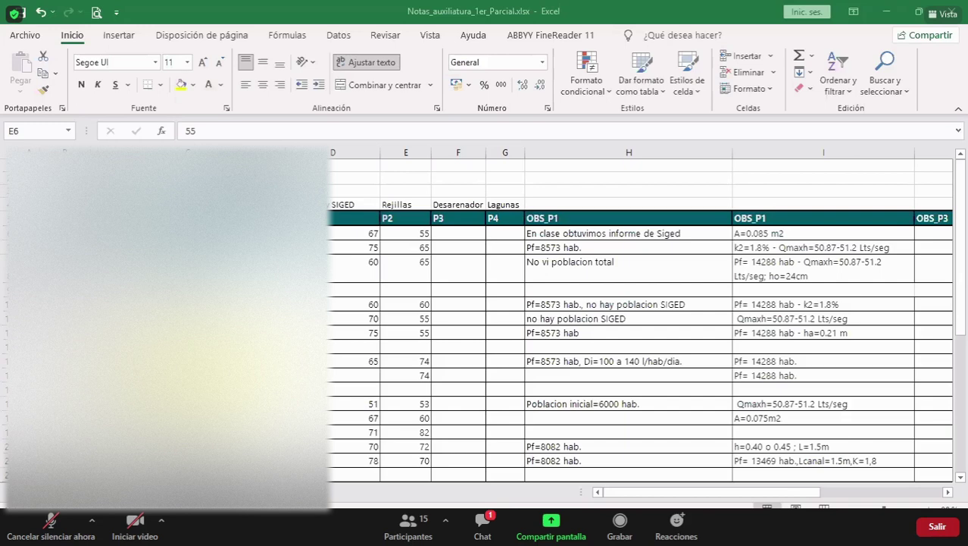
{"action": "key", "text": "alt+Tab"}
{"action": "left_click", "coordinate": [856, 31]}
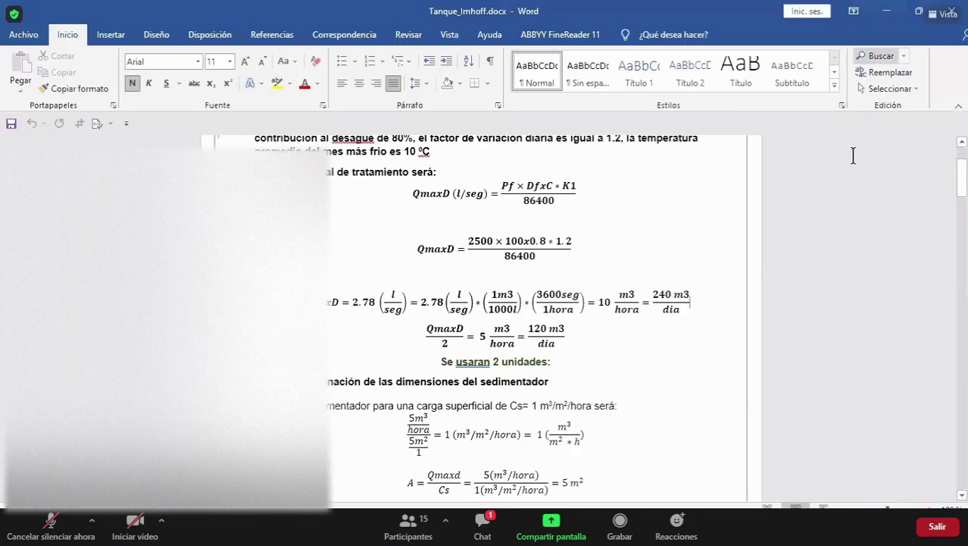